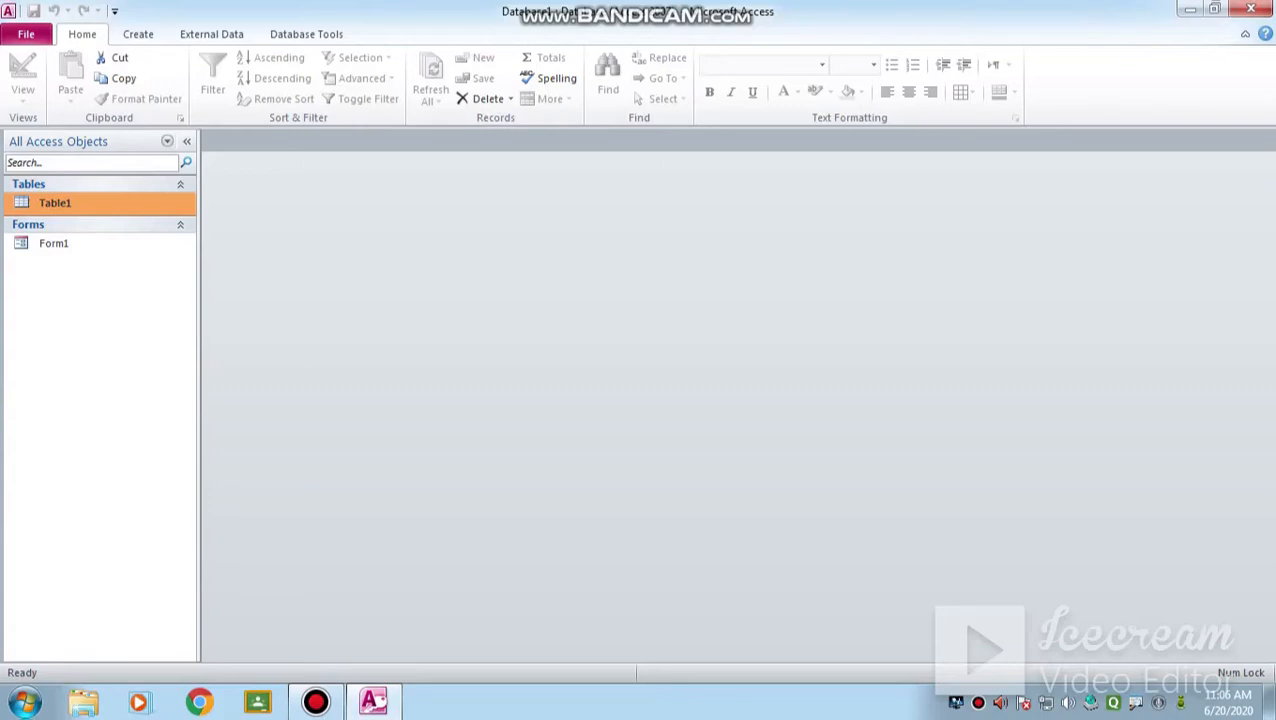
# - Open Table1, generate a report from it and switch the report to Design View
pyautogui.click(138, 34)
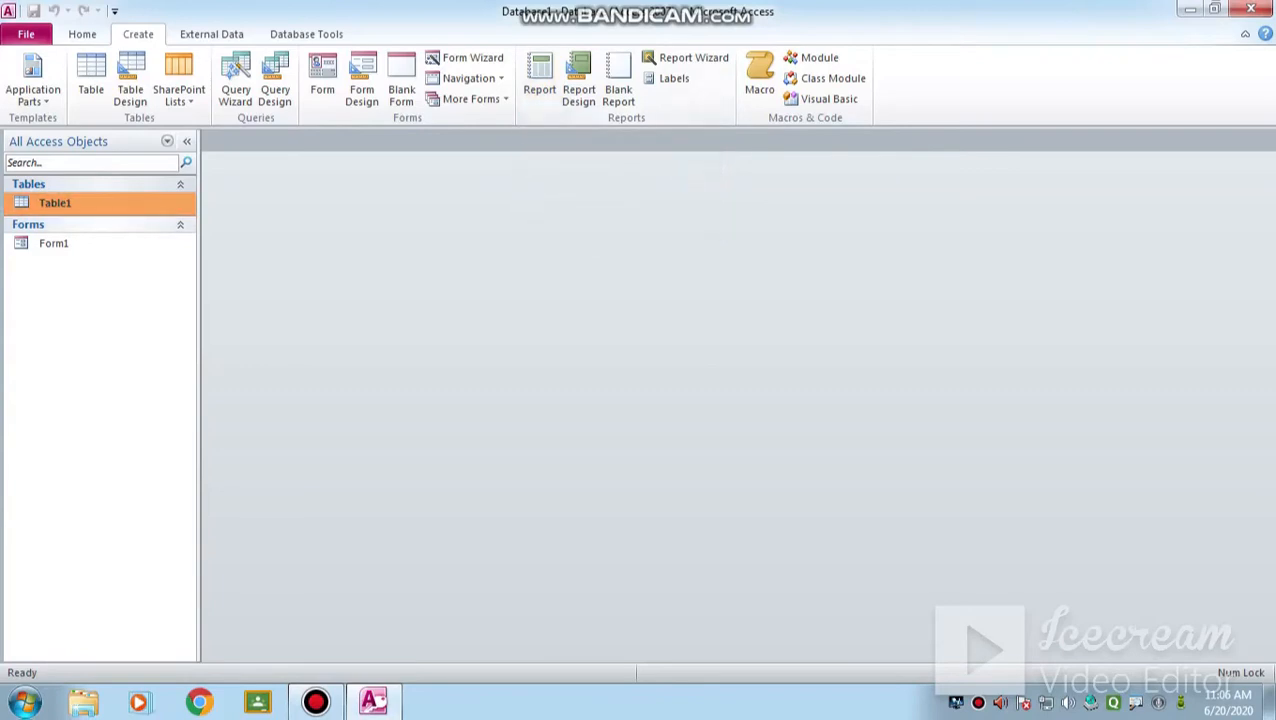
pyautogui.doubleClick(55, 203)
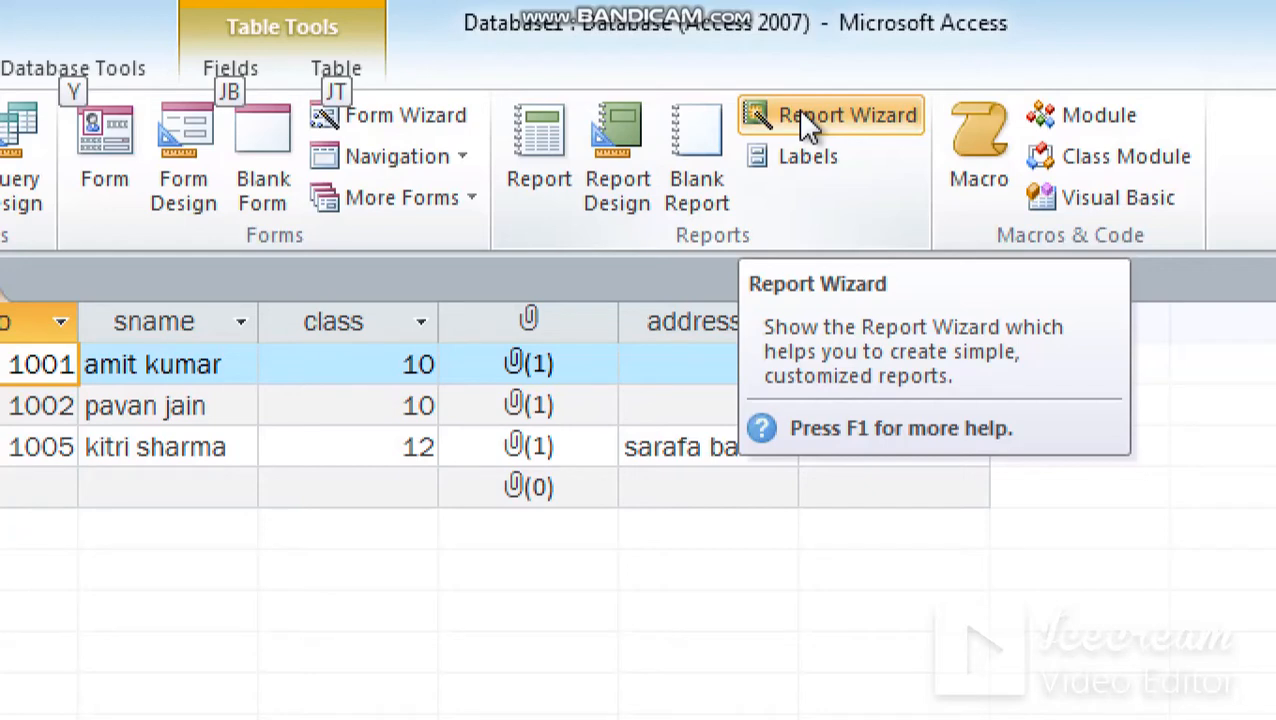
pyautogui.click(545, 175)
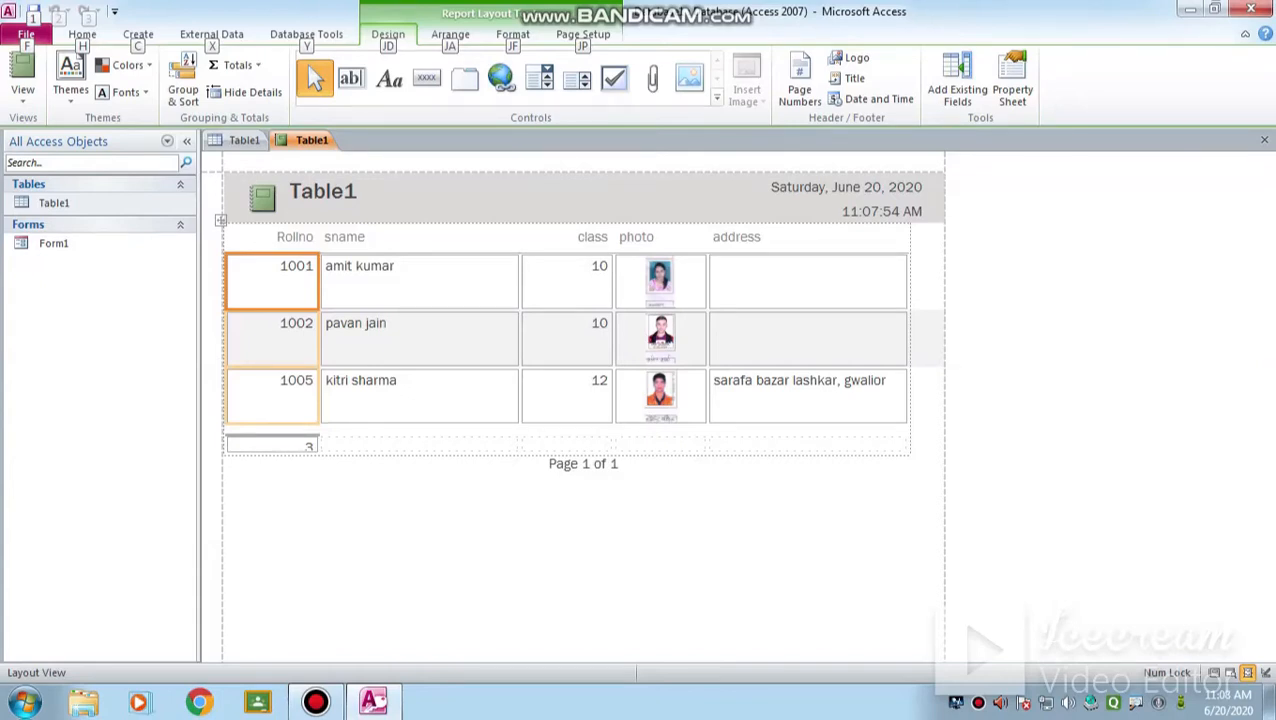
pyautogui.click(23, 93)
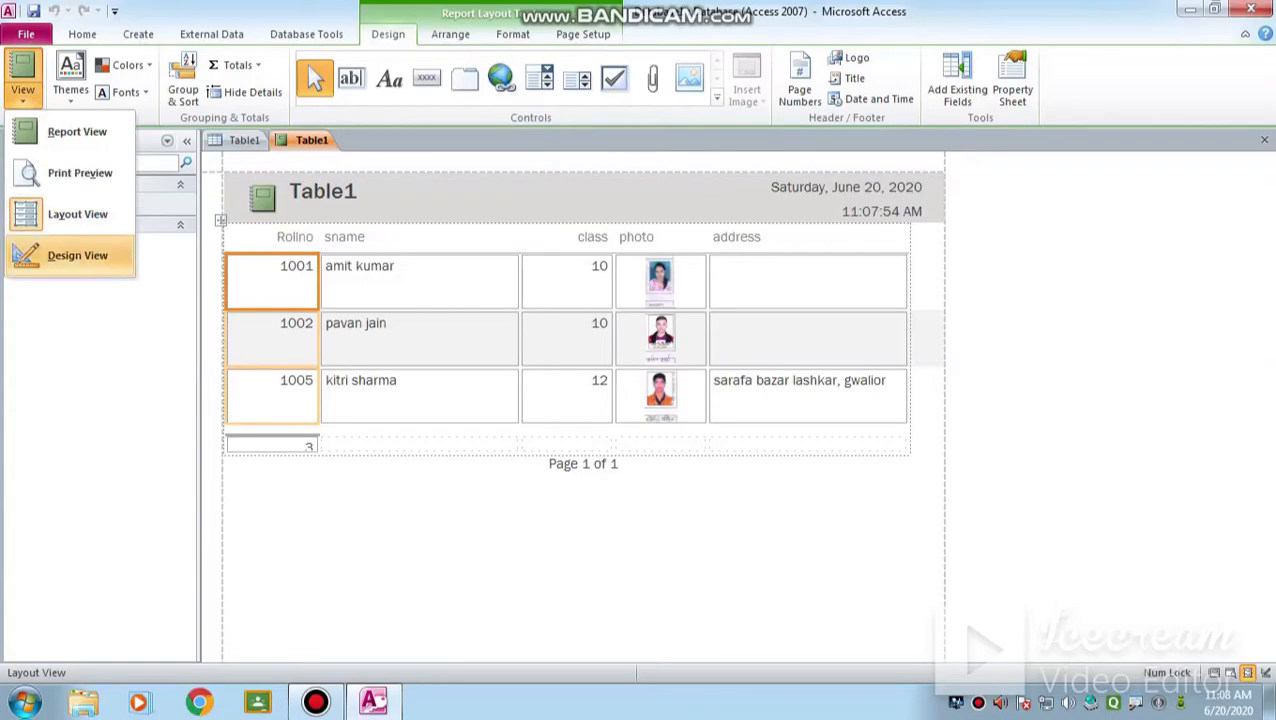
pyautogui.click(77, 255)
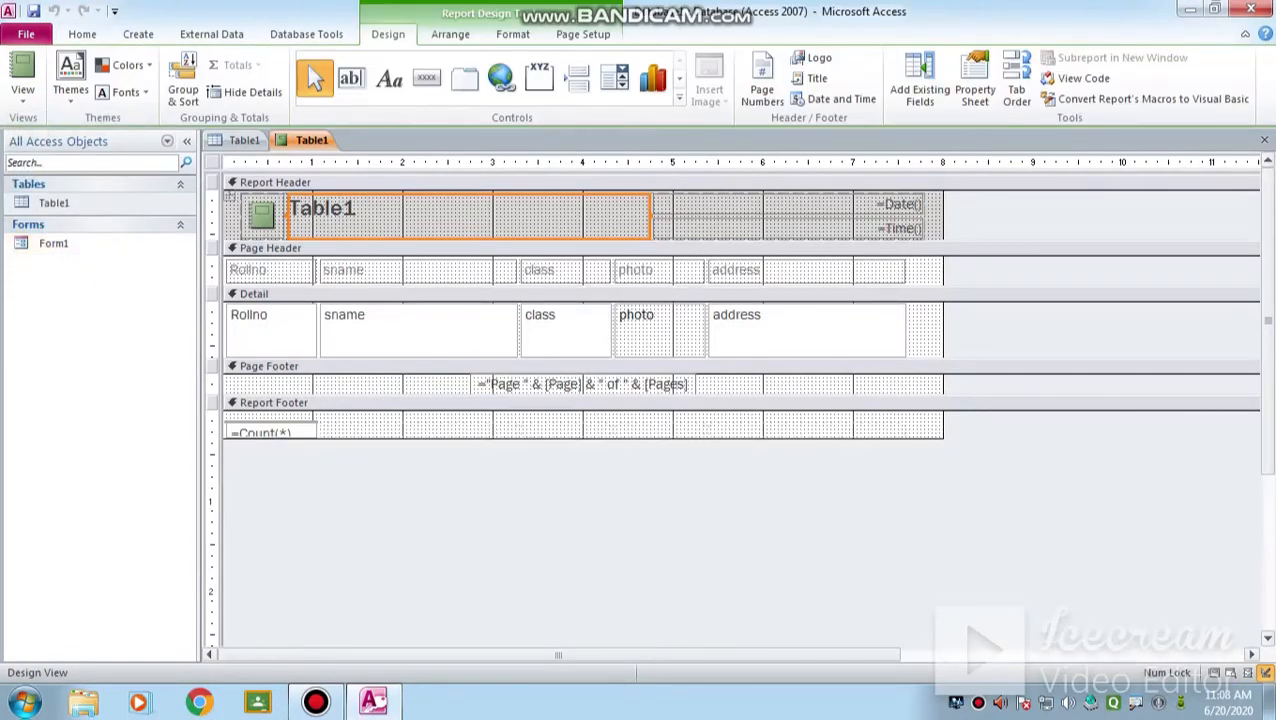
# - Replace the title in the report header with "Student Report"
pyautogui.click(358, 209)
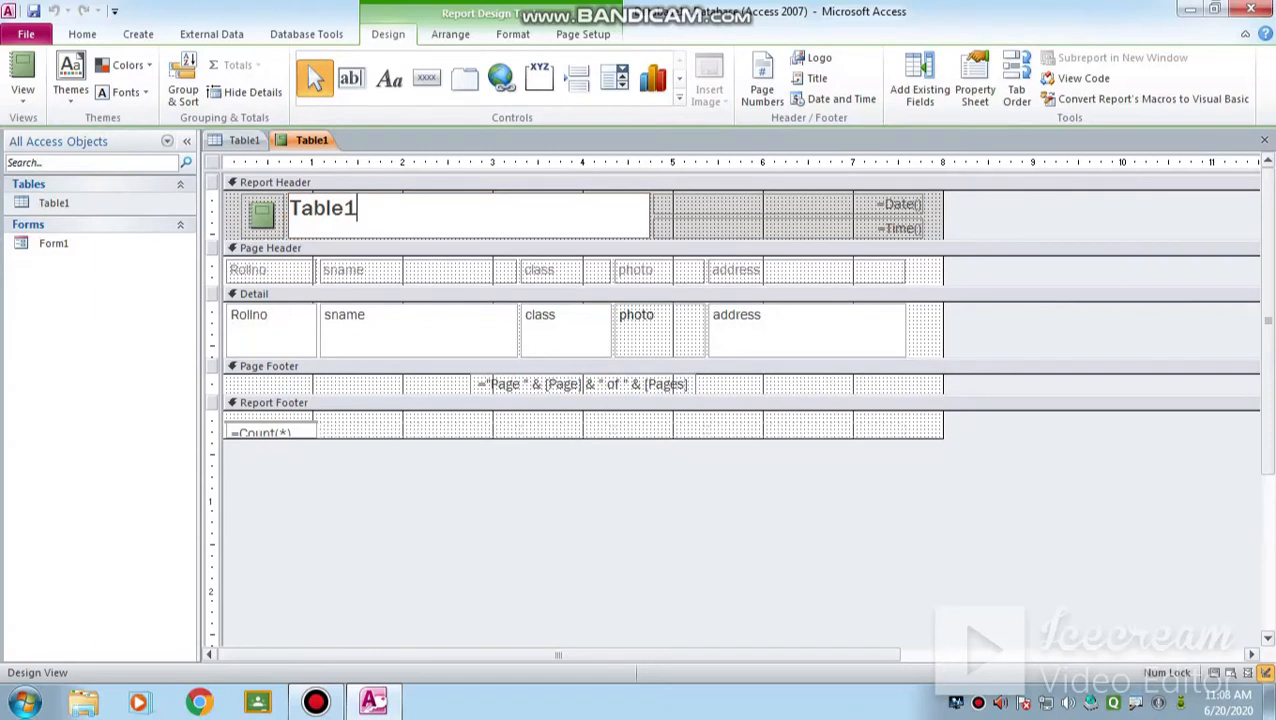
pyautogui.press('BackSpace')
pyautogui.press('BackSpace')
pyautogui.press('BackSpace')
pyautogui.press('BackSpace')
pyautogui.press('BackSpace')
pyautogui.press('BackSpace')
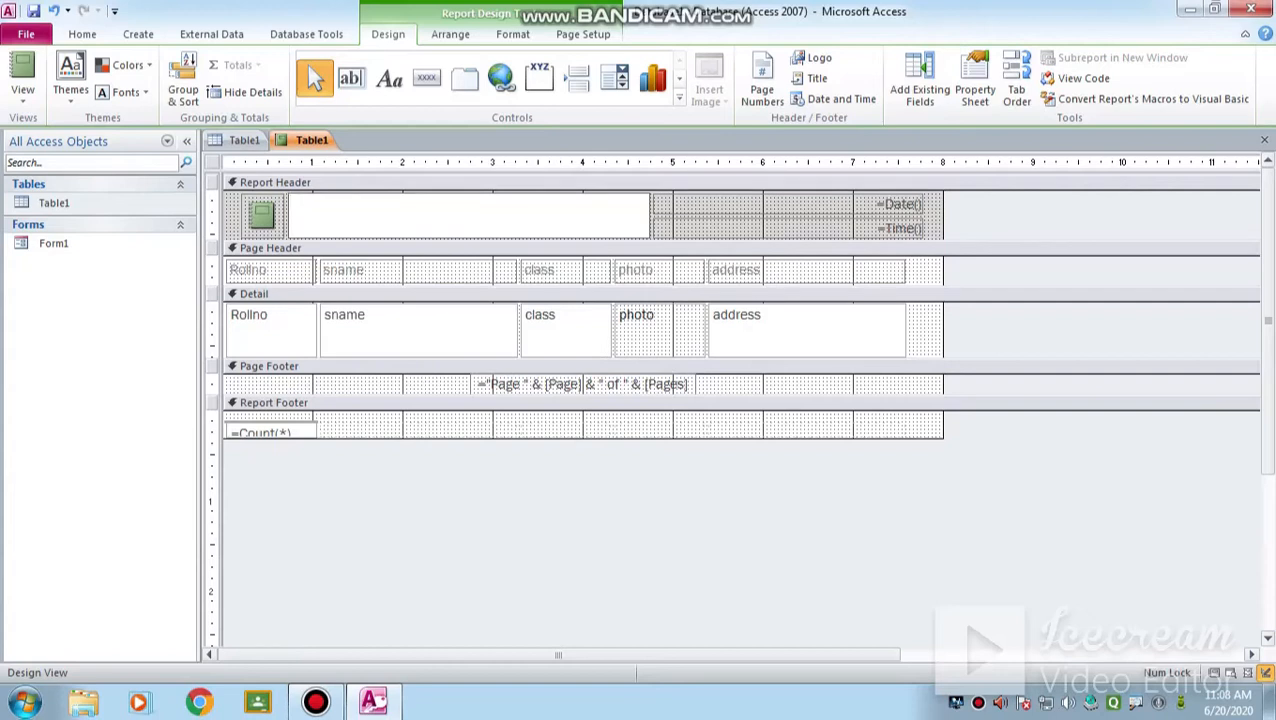
pyautogui.write('Student Re')
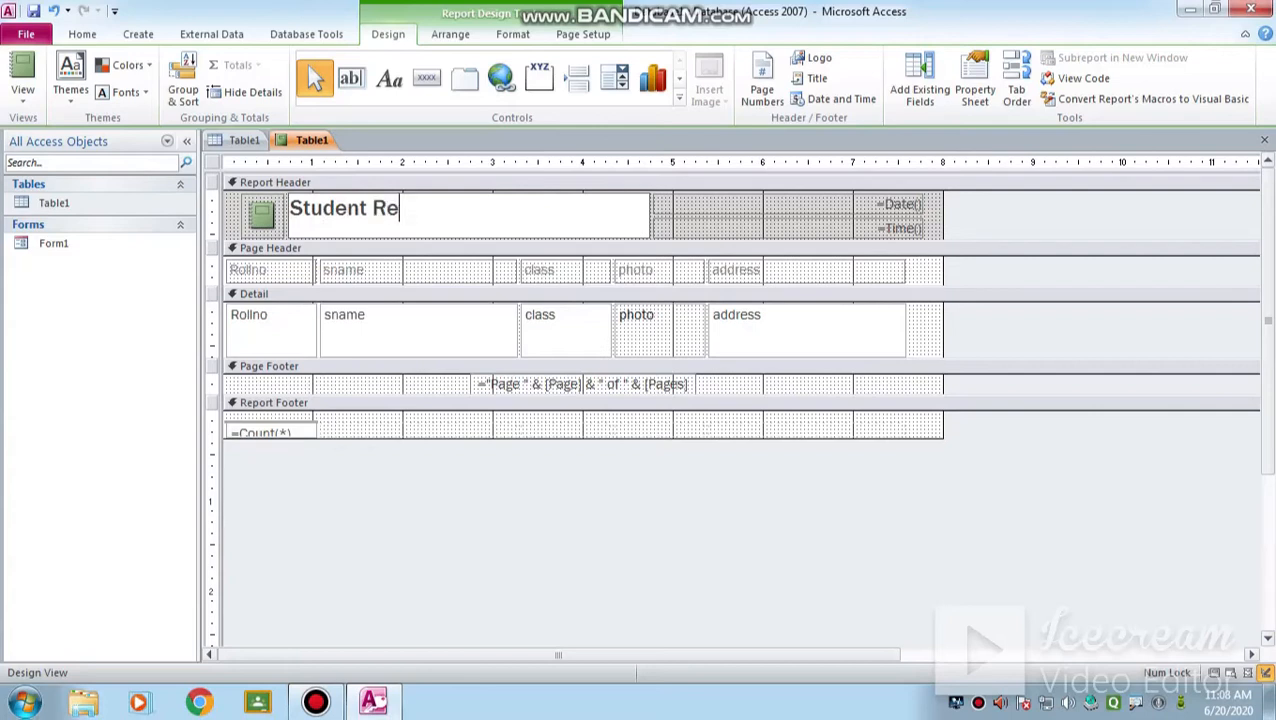
pyautogui.write('port')
pyautogui.click(788, 229)
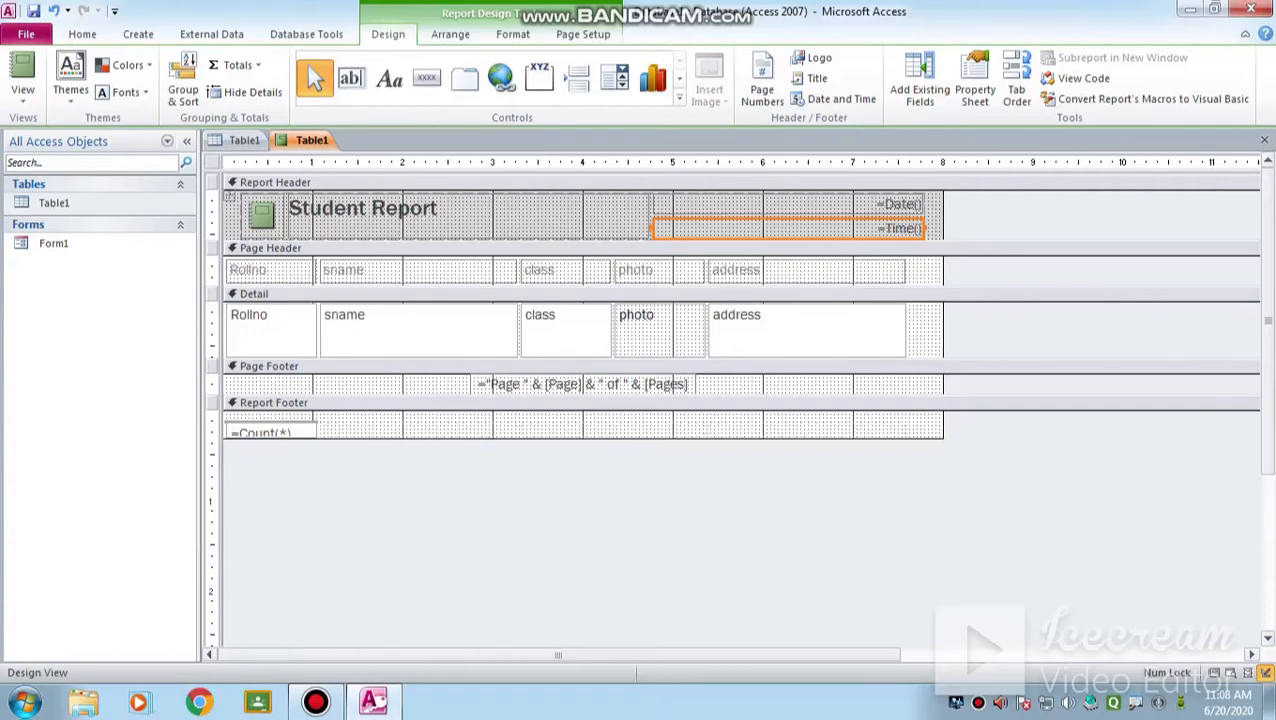
# - Format the "Student Report" title with an orange fill, red text and centre alignment
pyautogui.click(468, 216)
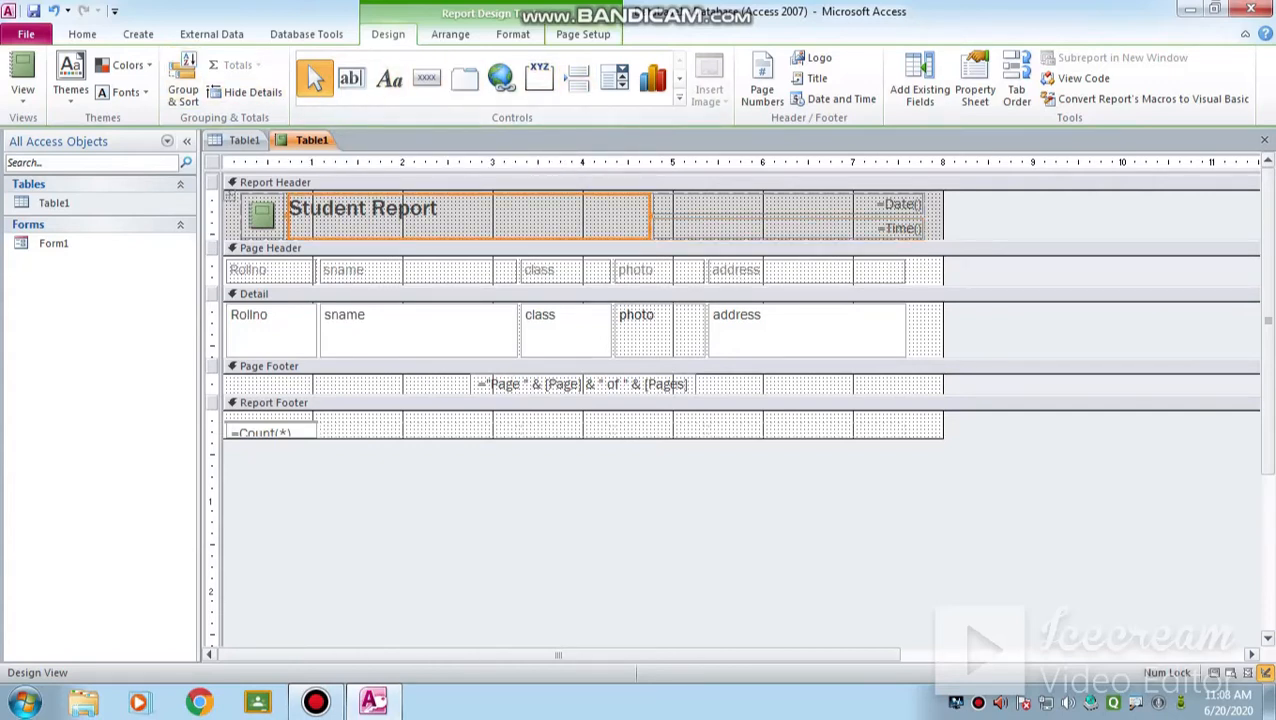
pyautogui.click(513, 34)
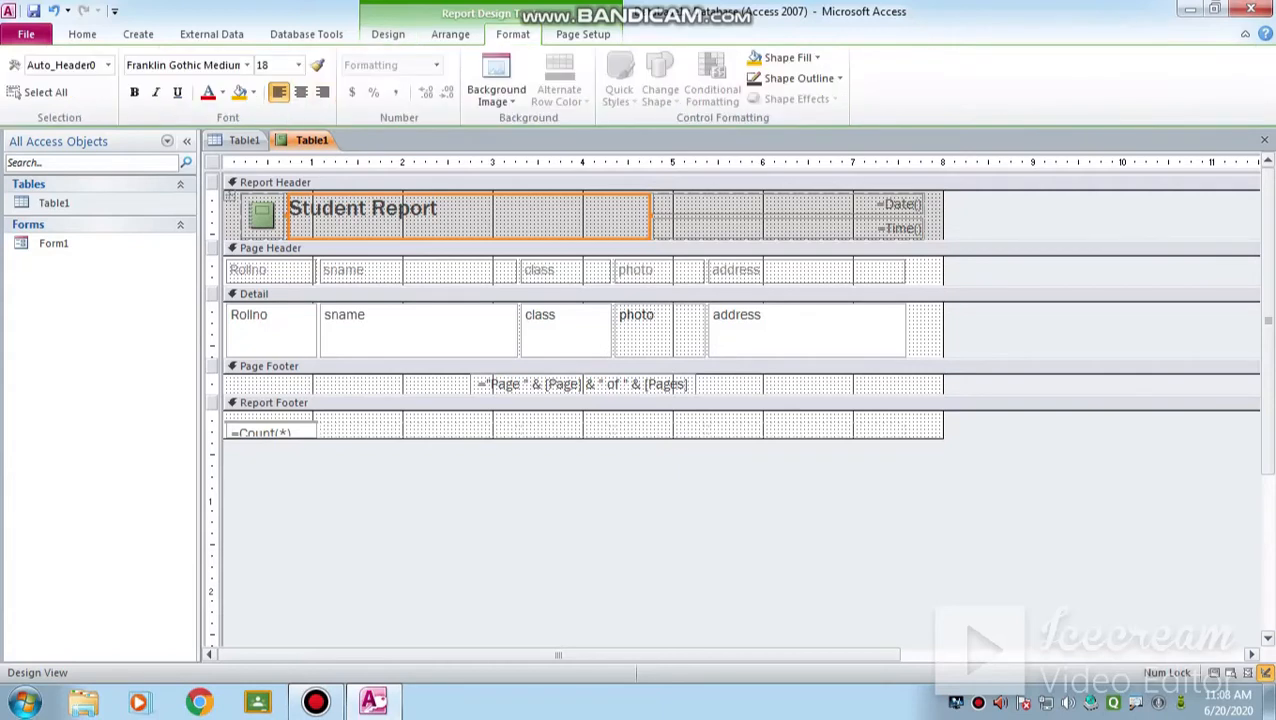
pyautogui.click(240, 91)
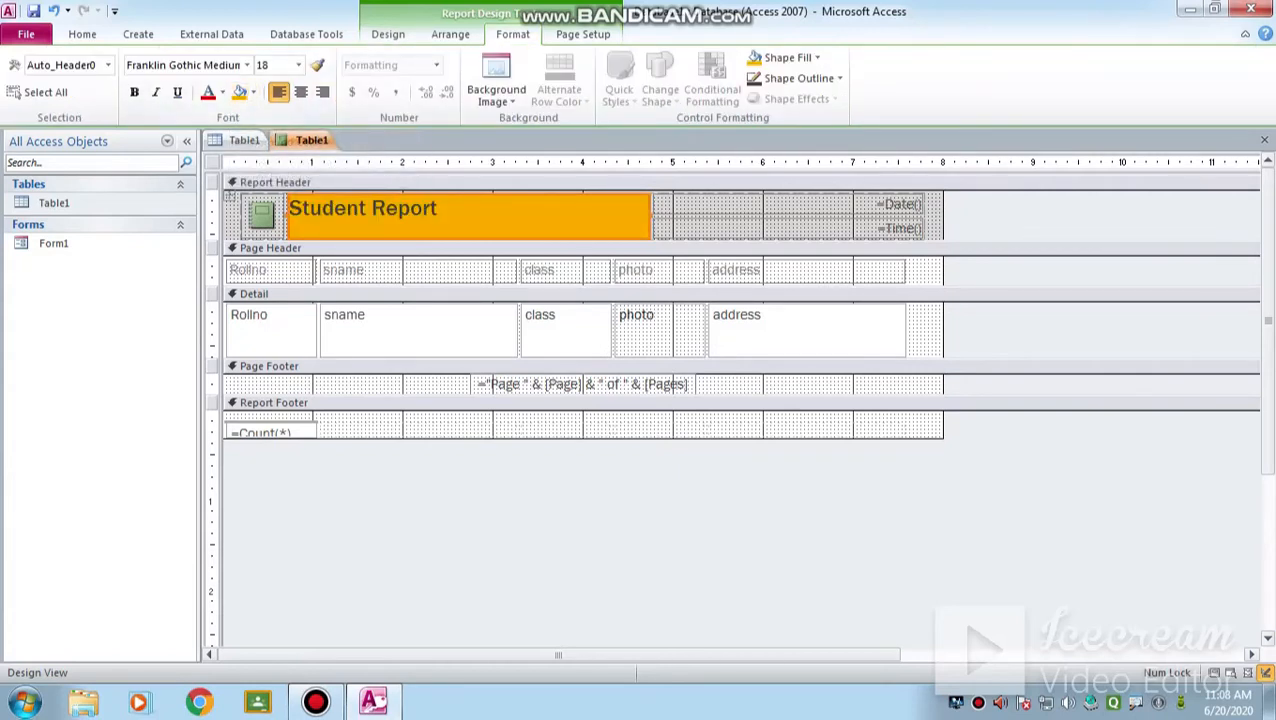
pyautogui.click(208, 91)
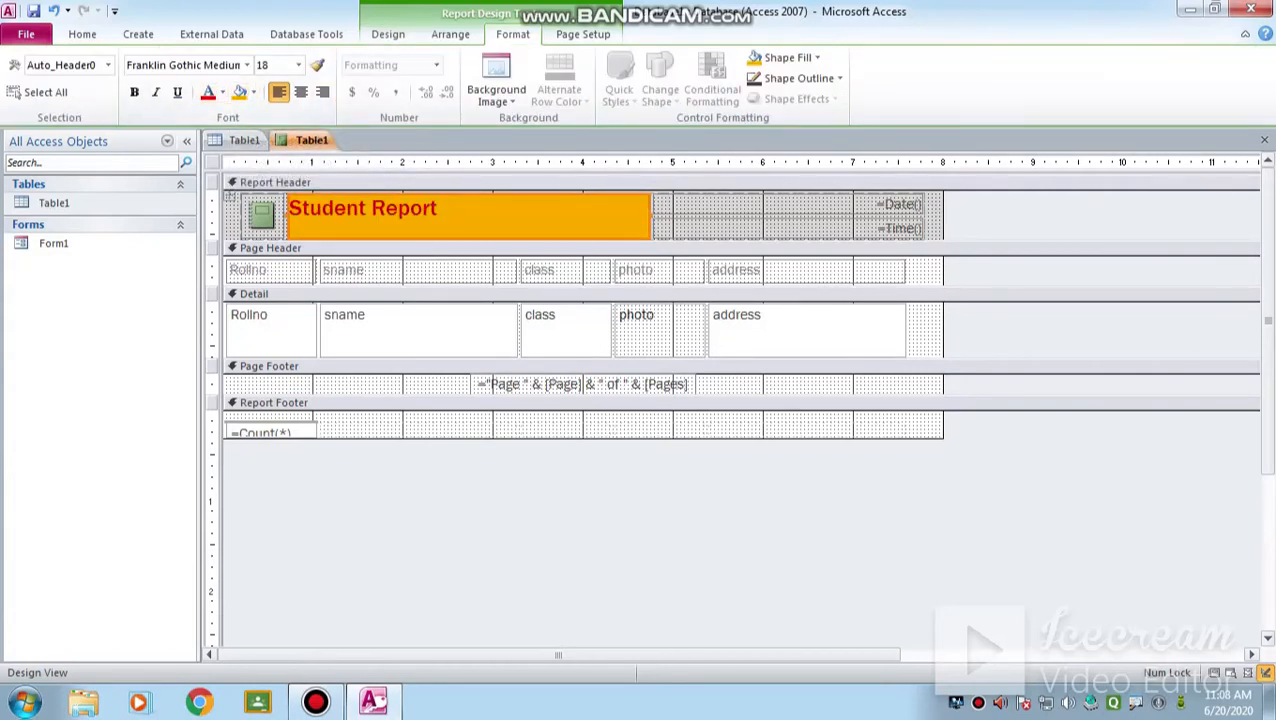
pyautogui.click(300, 91)
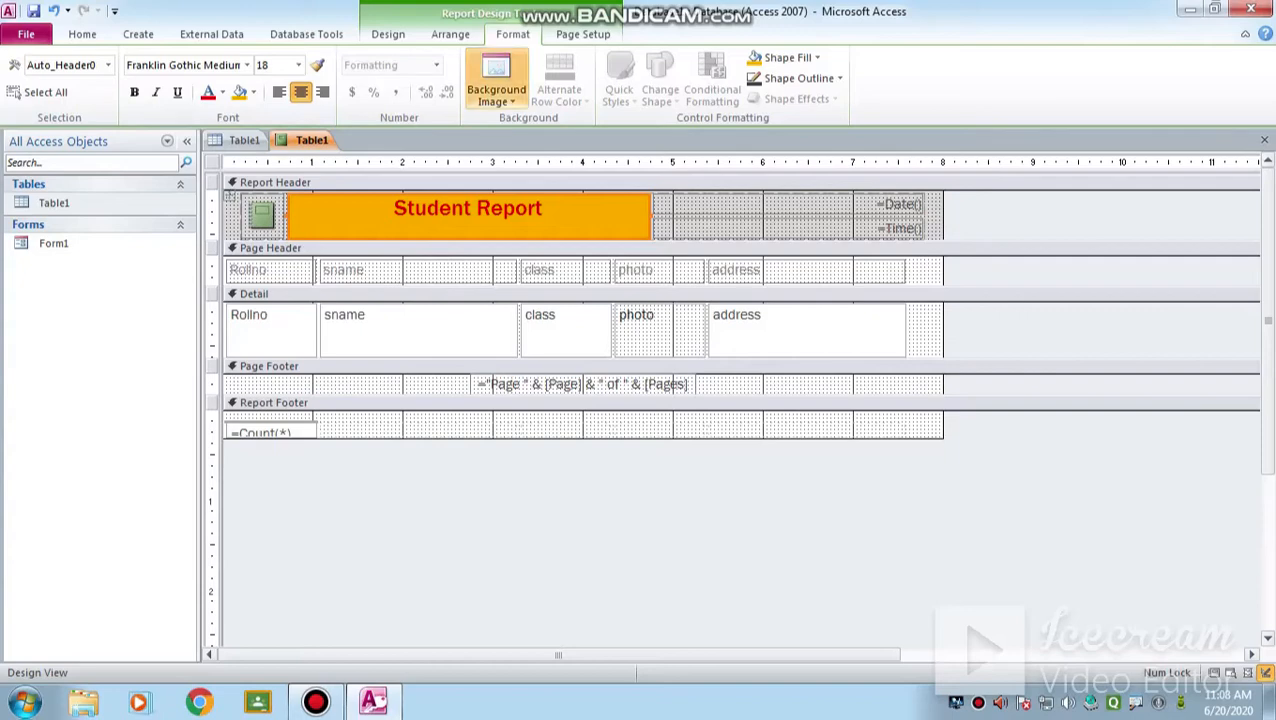
# - Set the photo of the student with a backpack as the report's background image
pyautogui.click(496, 92)
pyautogui.click(506, 160)
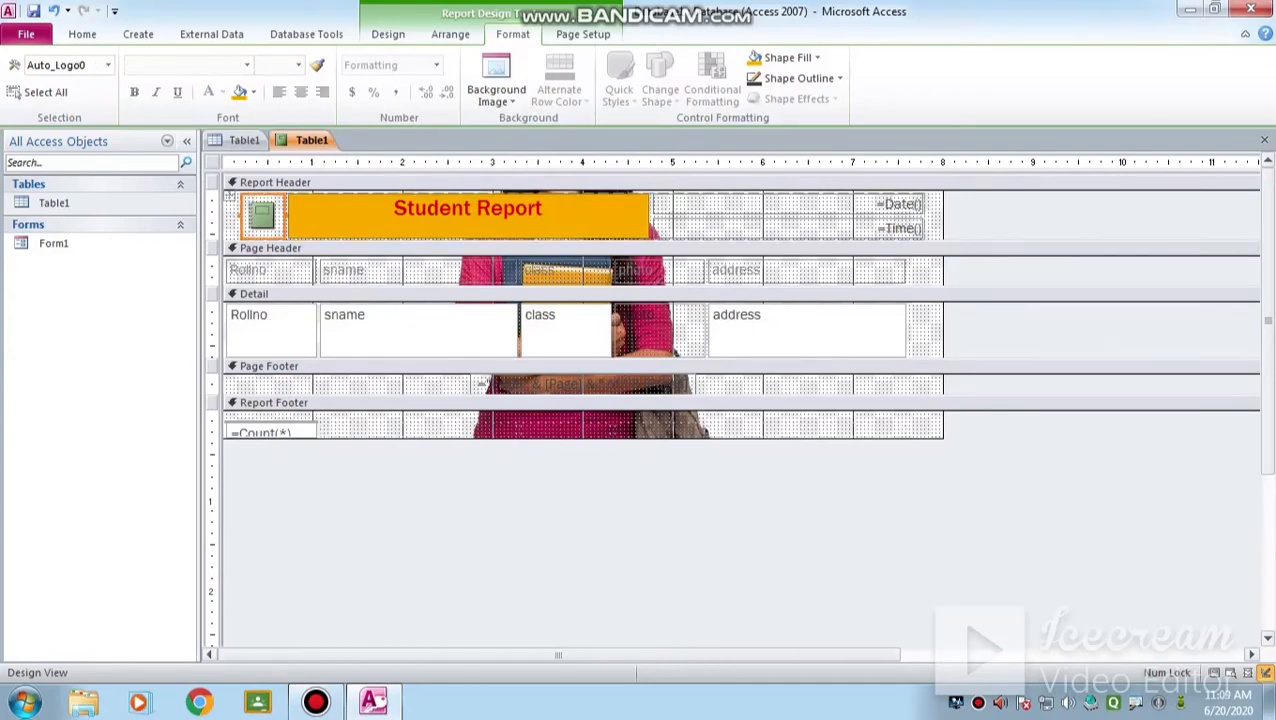
# - Replace the logo picture in the report header with Penguins from the Sample Pictures folder
pyautogui.press('F4')
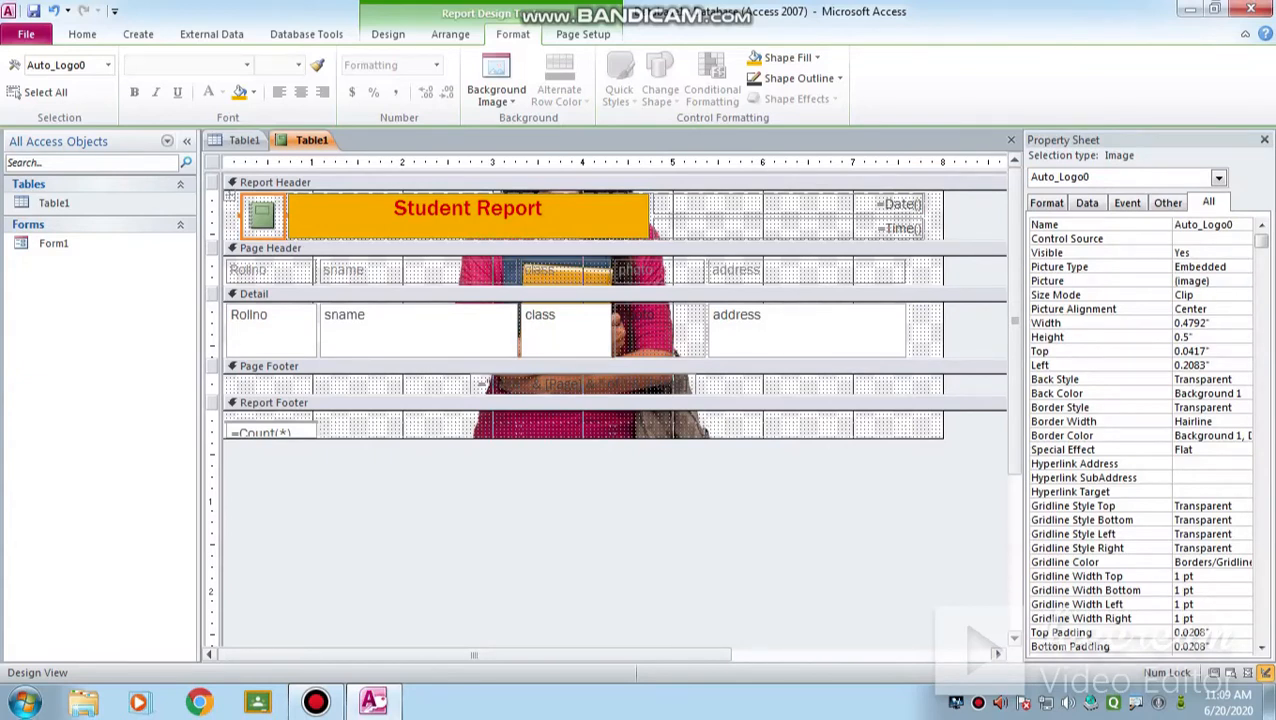
pyautogui.click(1090, 309)
pyautogui.click(1090, 281)
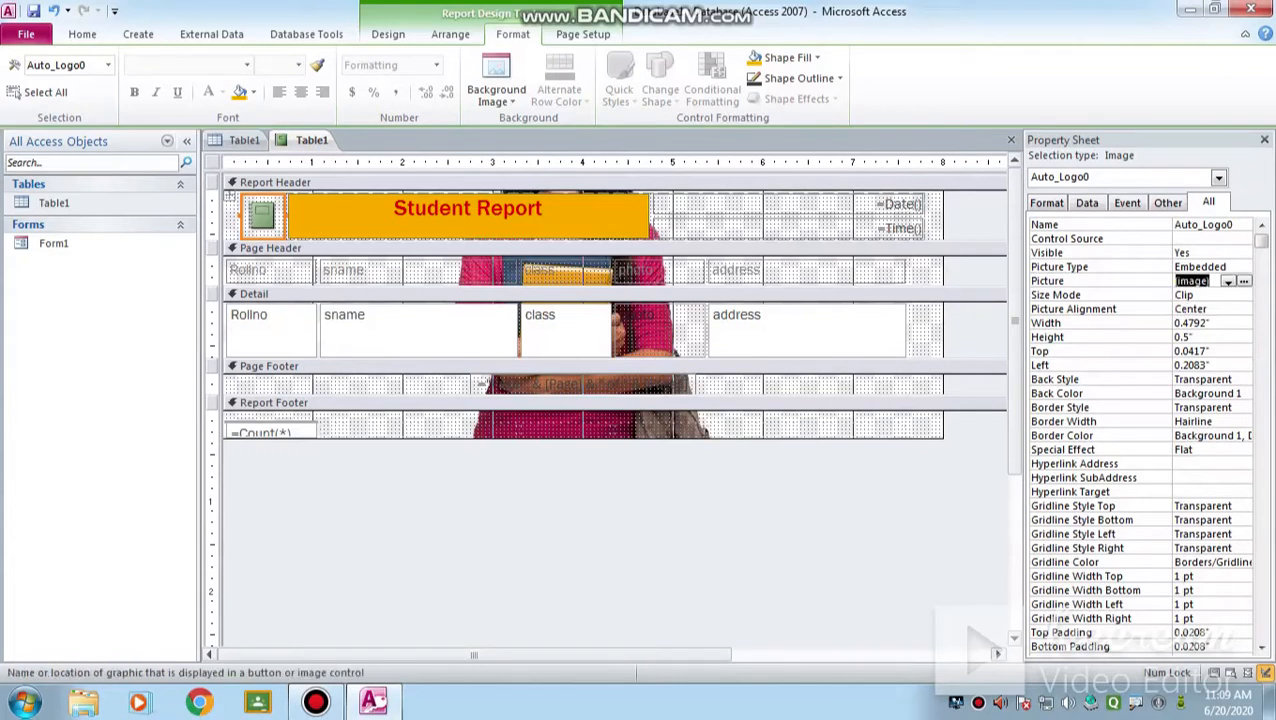
pyautogui.click(1244, 281)
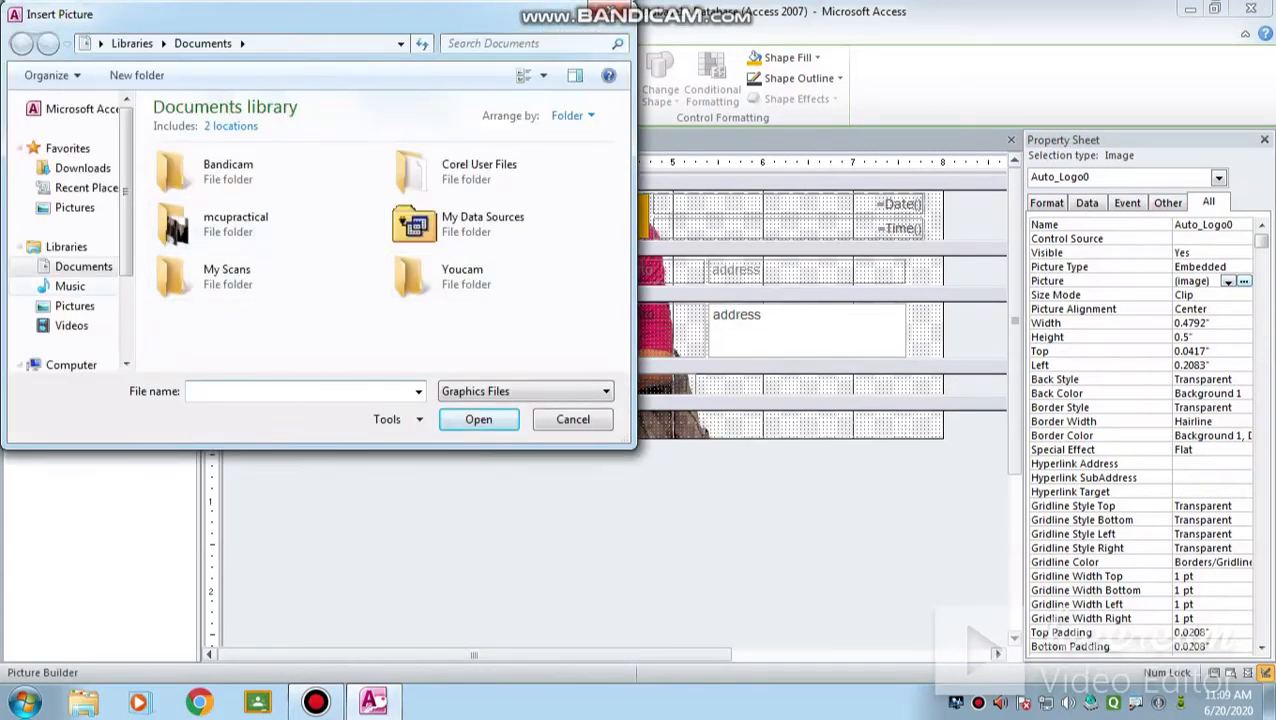
pyautogui.click(75, 306)
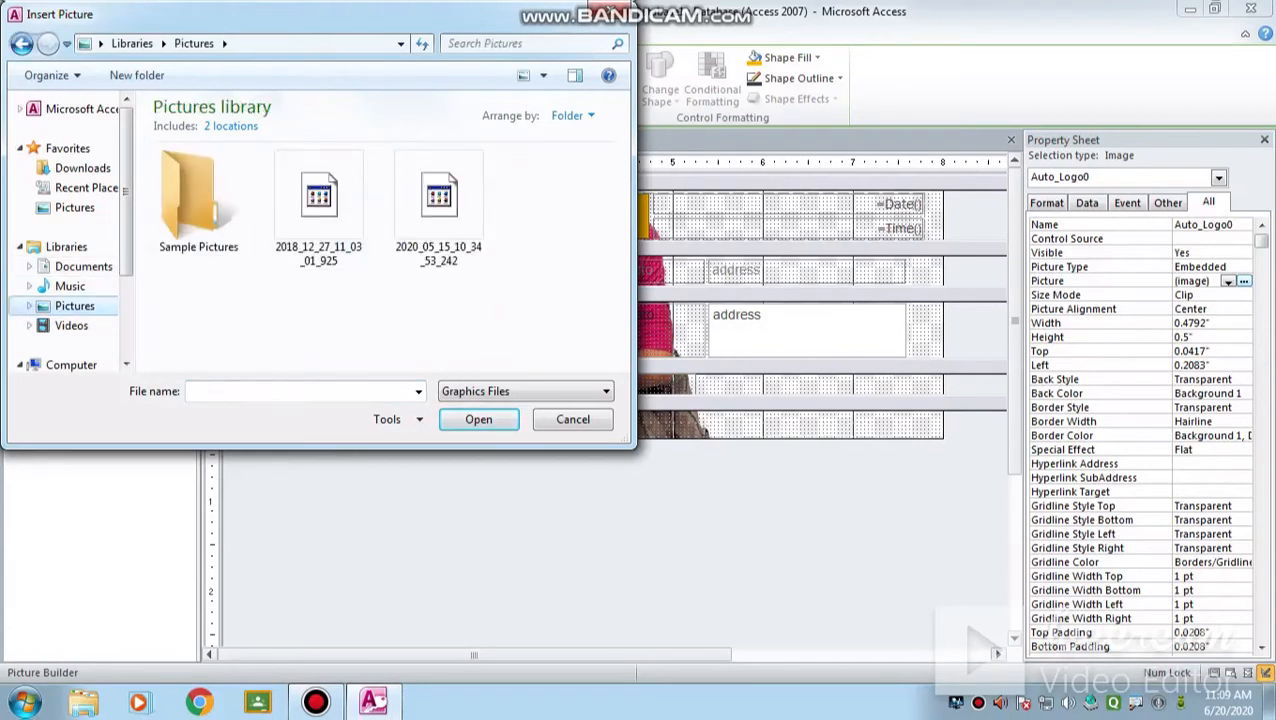
pyautogui.doubleClick(200, 200)
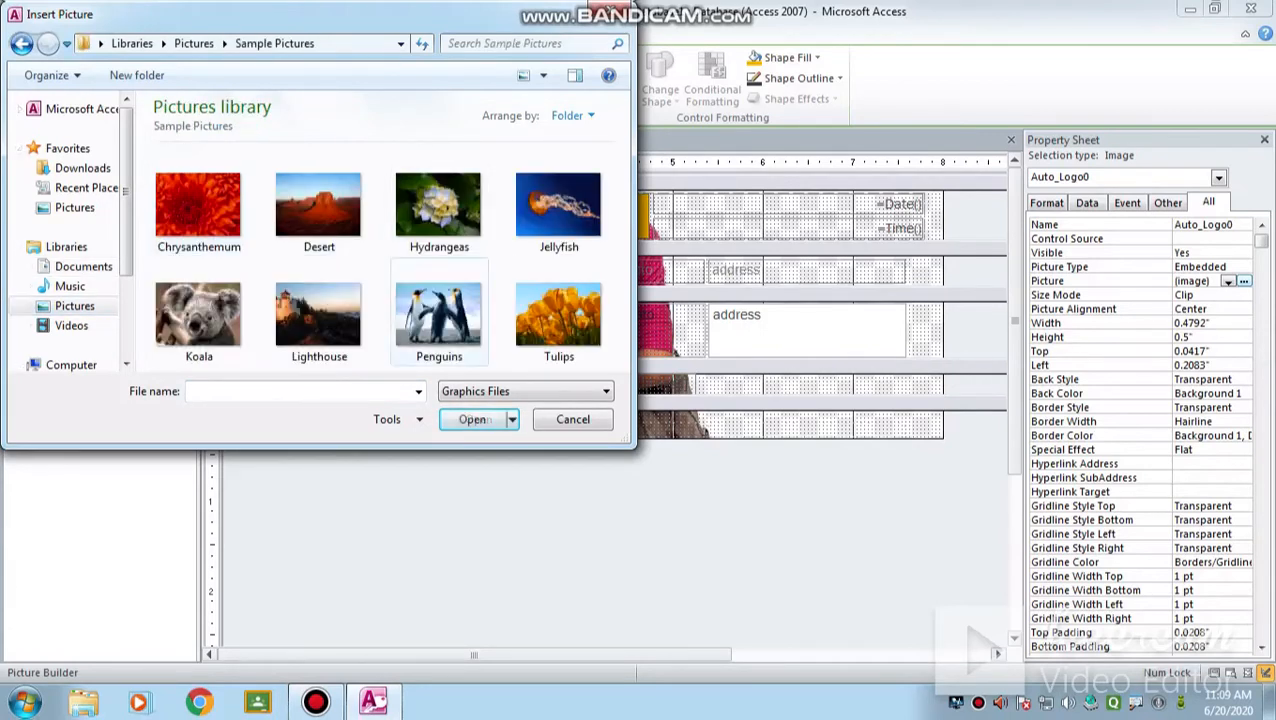
pyautogui.click(439, 314)
pyautogui.click(472, 420)
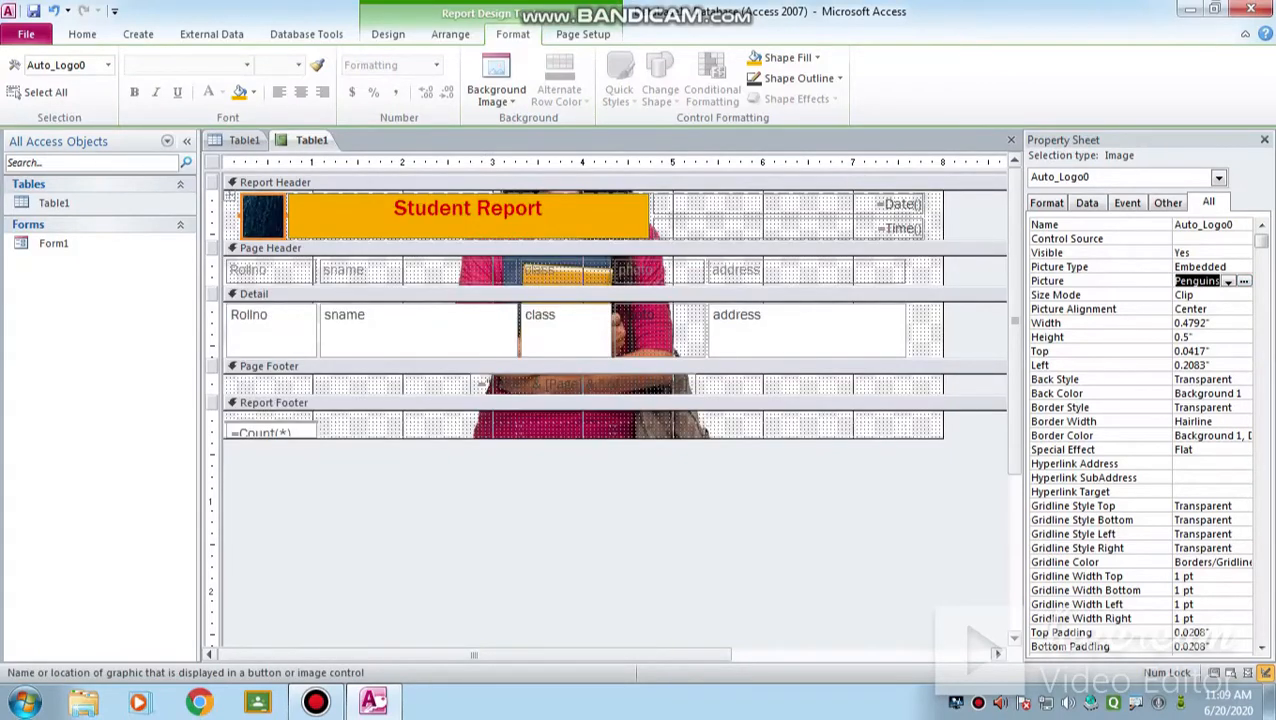
# - Set the header logo's Size Mode to Stretch
pyautogui.click(1195, 295)
pyautogui.click(1244, 296)
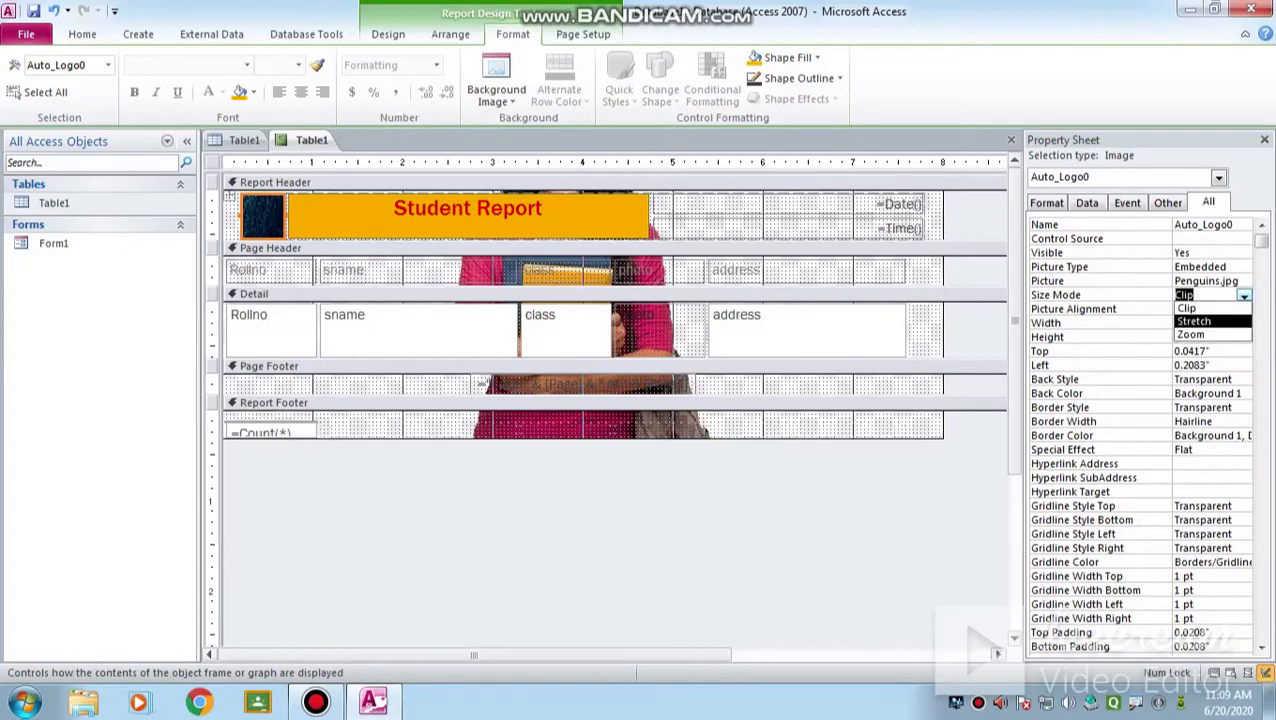
pyautogui.click(1195, 321)
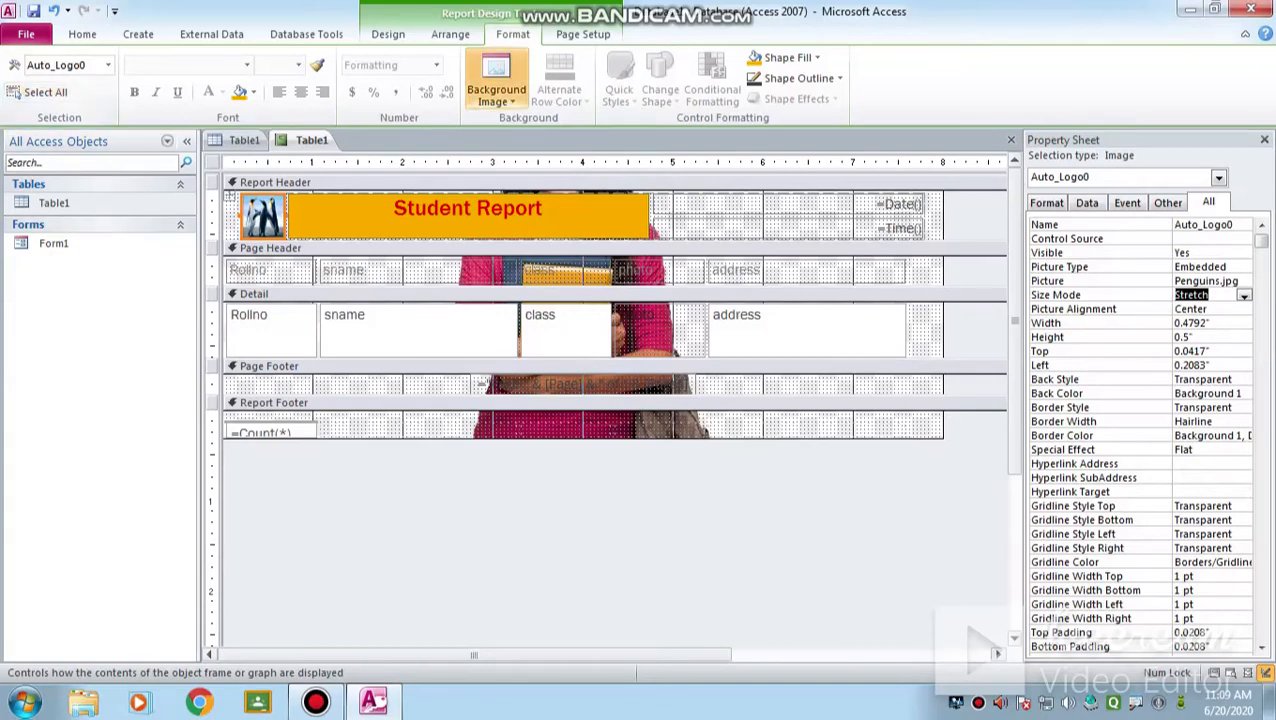
# - Display the formatted student report in Report View
pyautogui.click(82, 34)
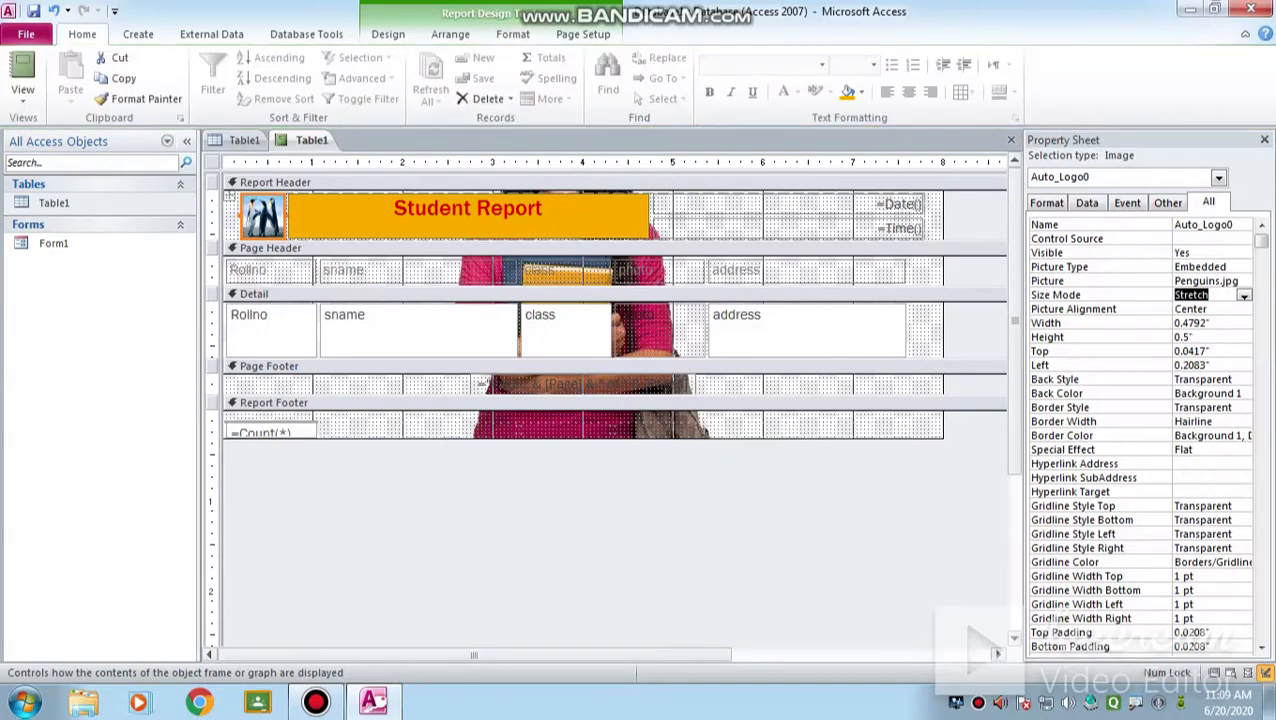
pyautogui.click(22, 92)
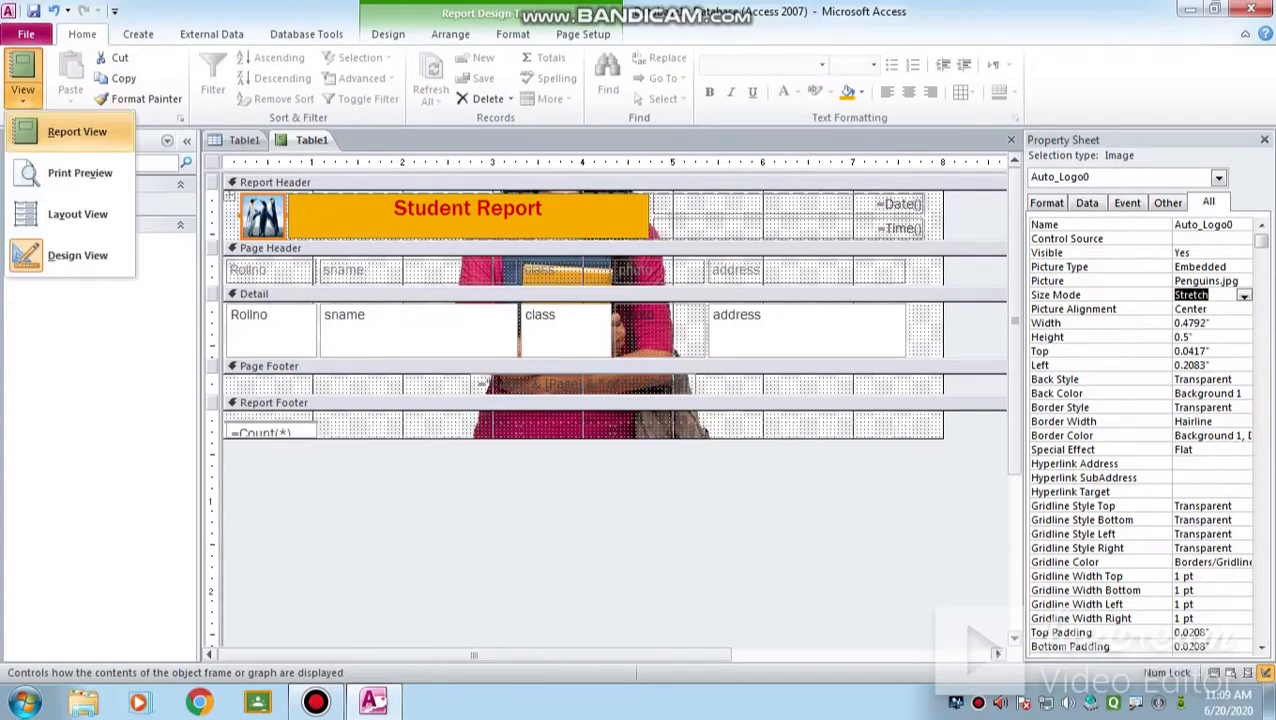
pyautogui.click(77, 131)
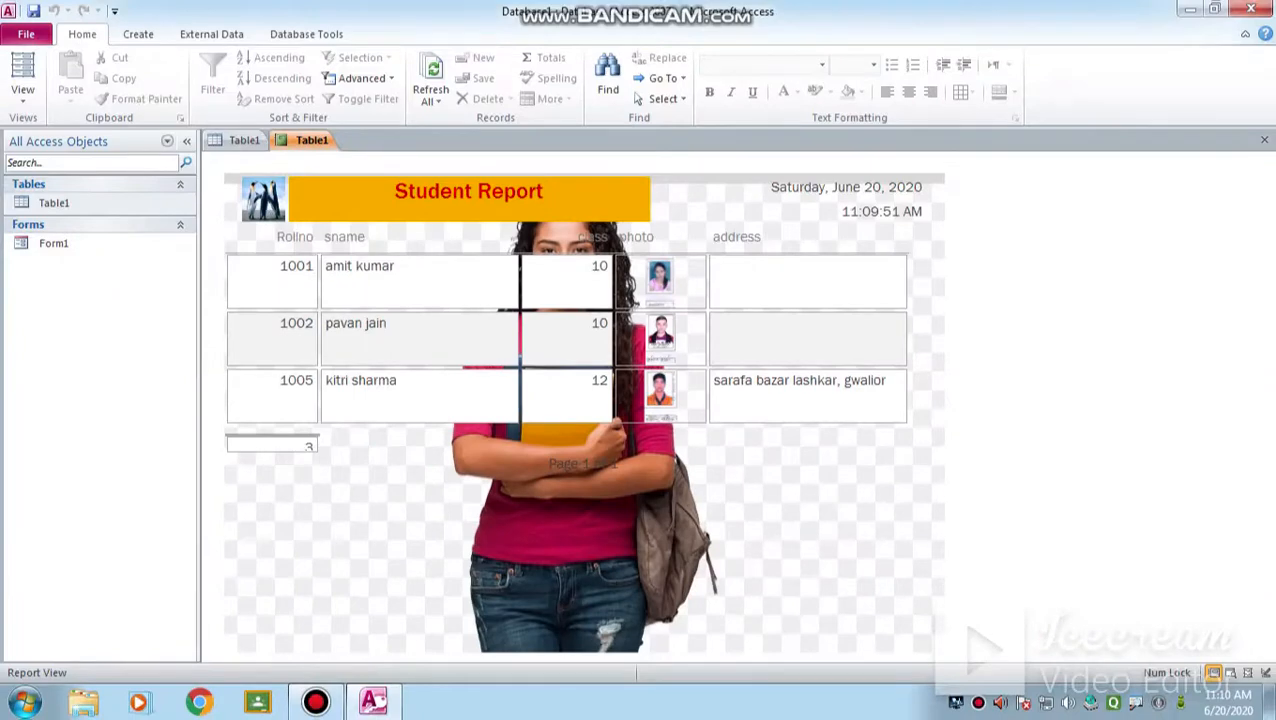
# - Close the Table1 datasheet and the report, discarding the report's design changes
pyautogui.click(244, 140)
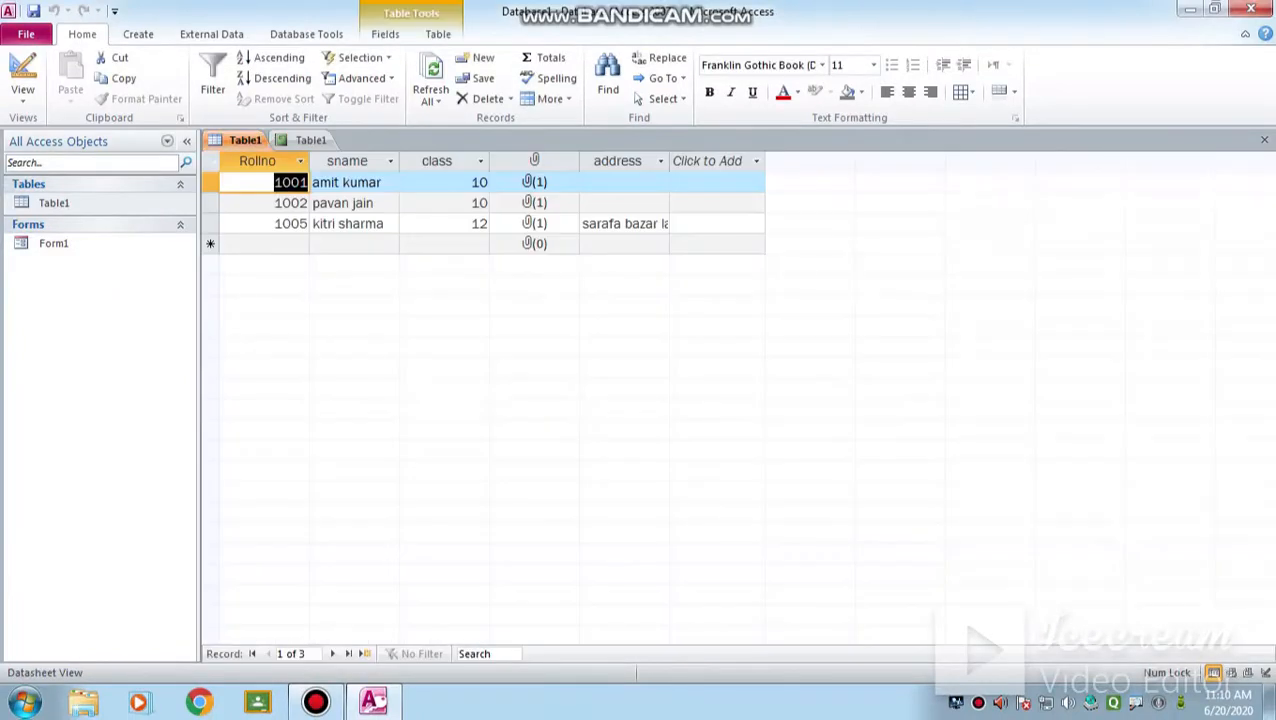
pyautogui.click(1264, 140)
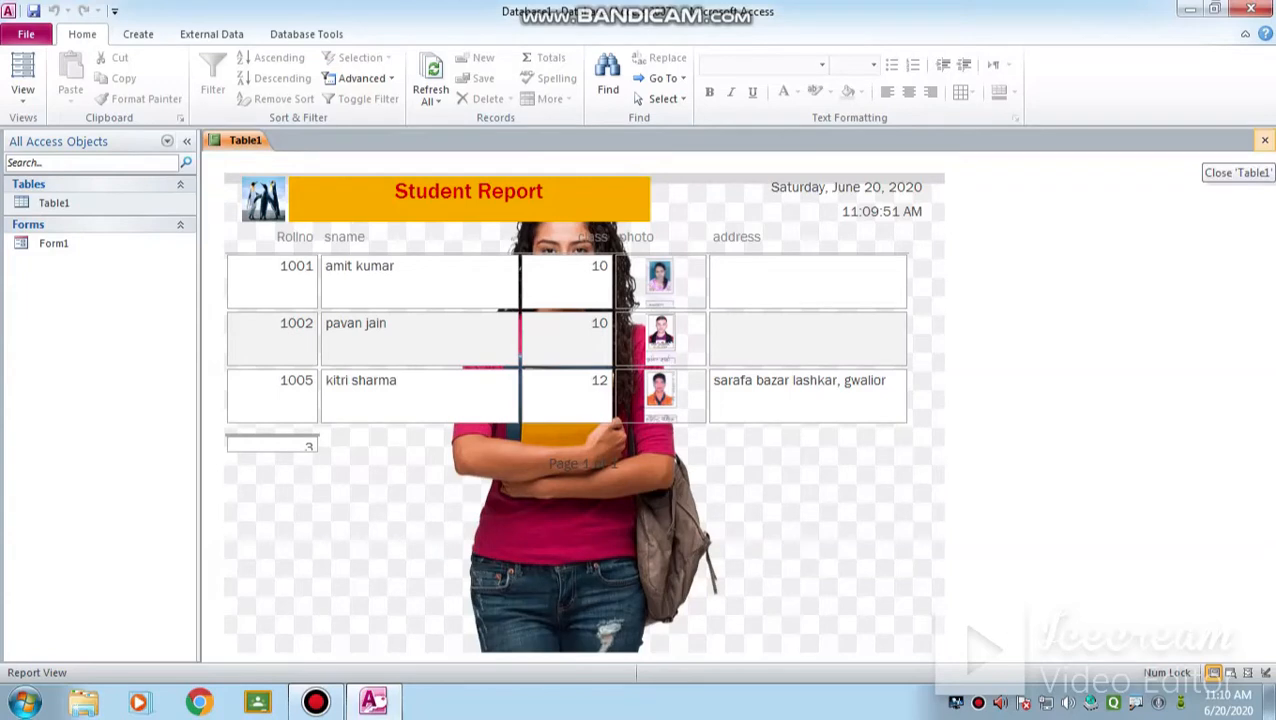
pyautogui.click(1264, 140)
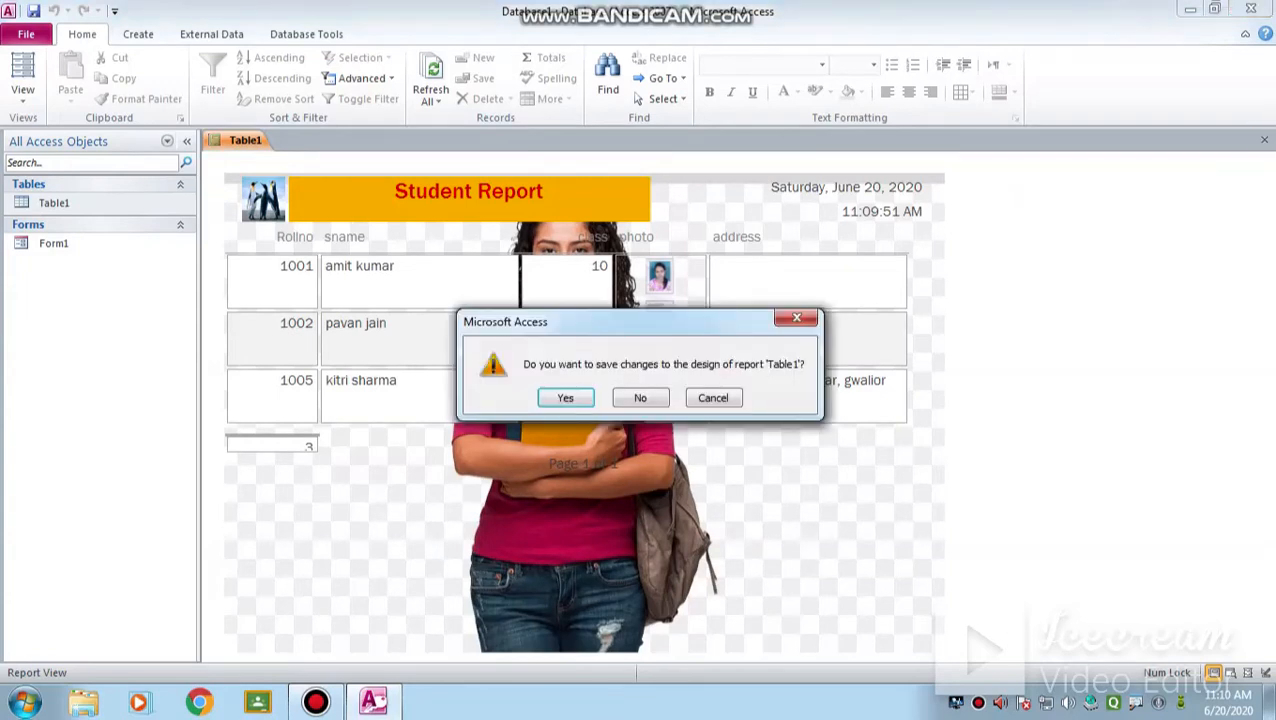
pyautogui.click(640, 398)
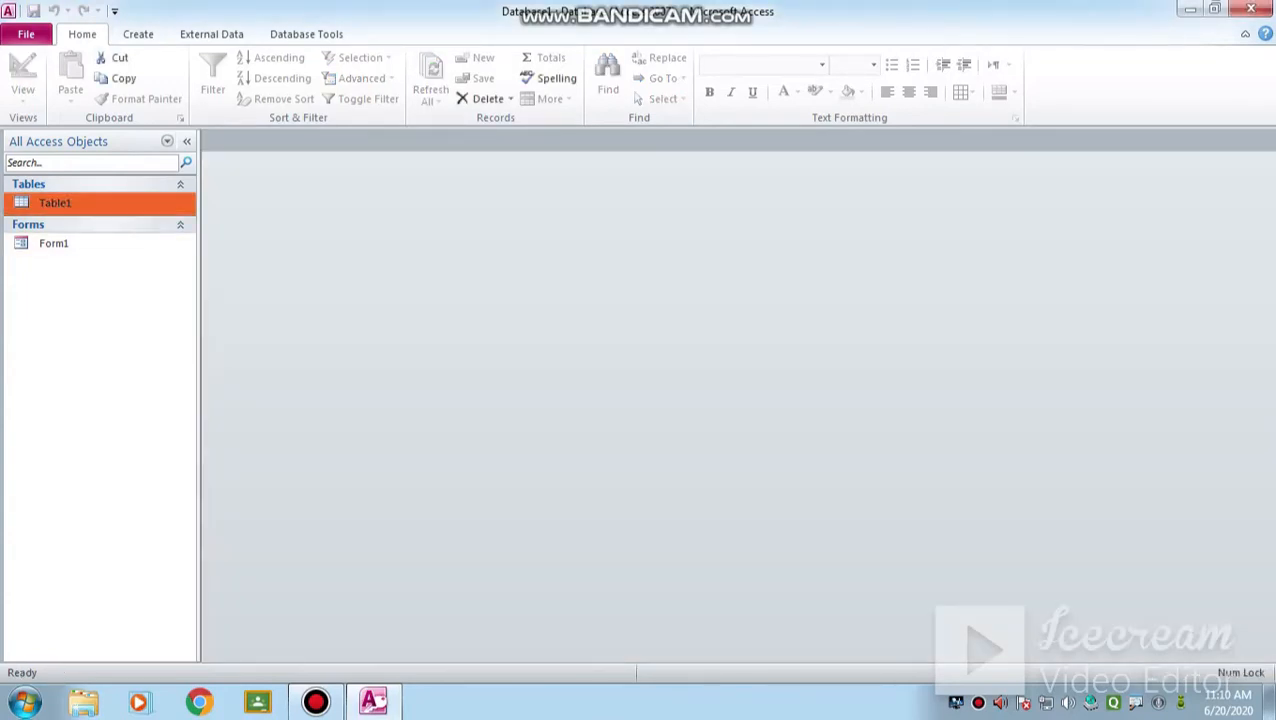
# - Create a new empty report in Design View and enlarge its Page Header section to about 0.8 inch high
pyautogui.click(138, 34)
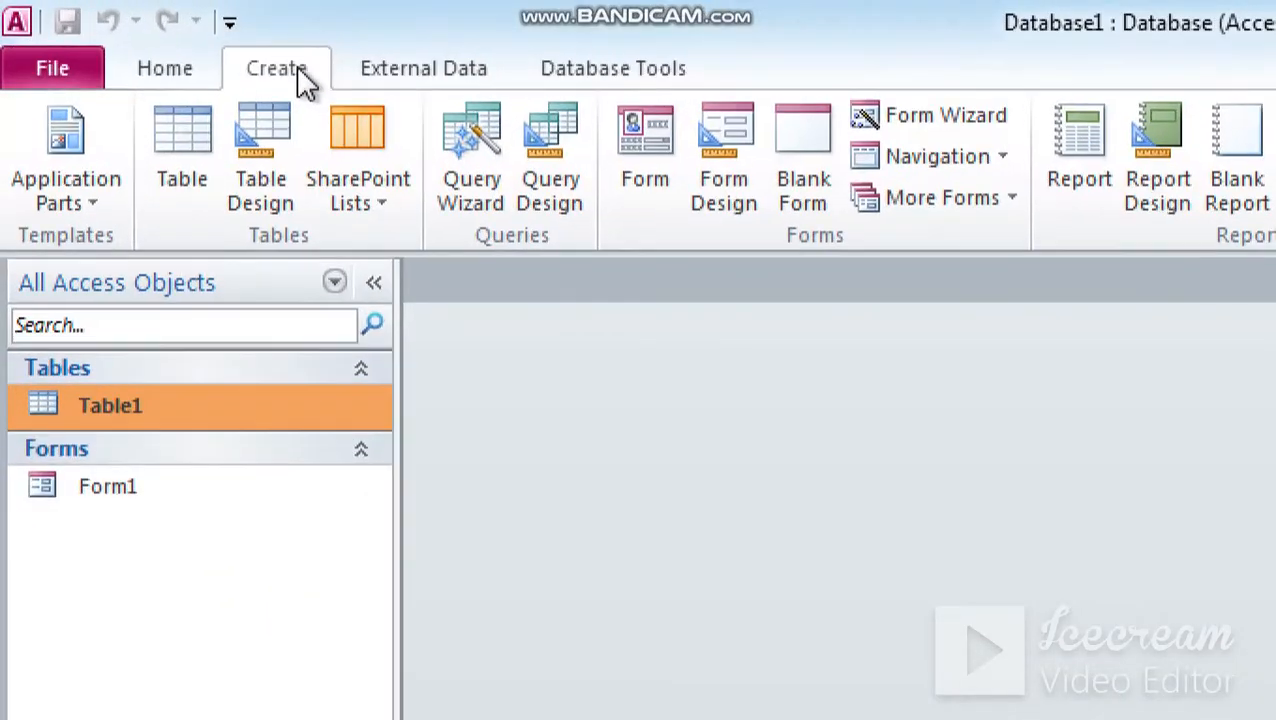
pyautogui.press('alt')
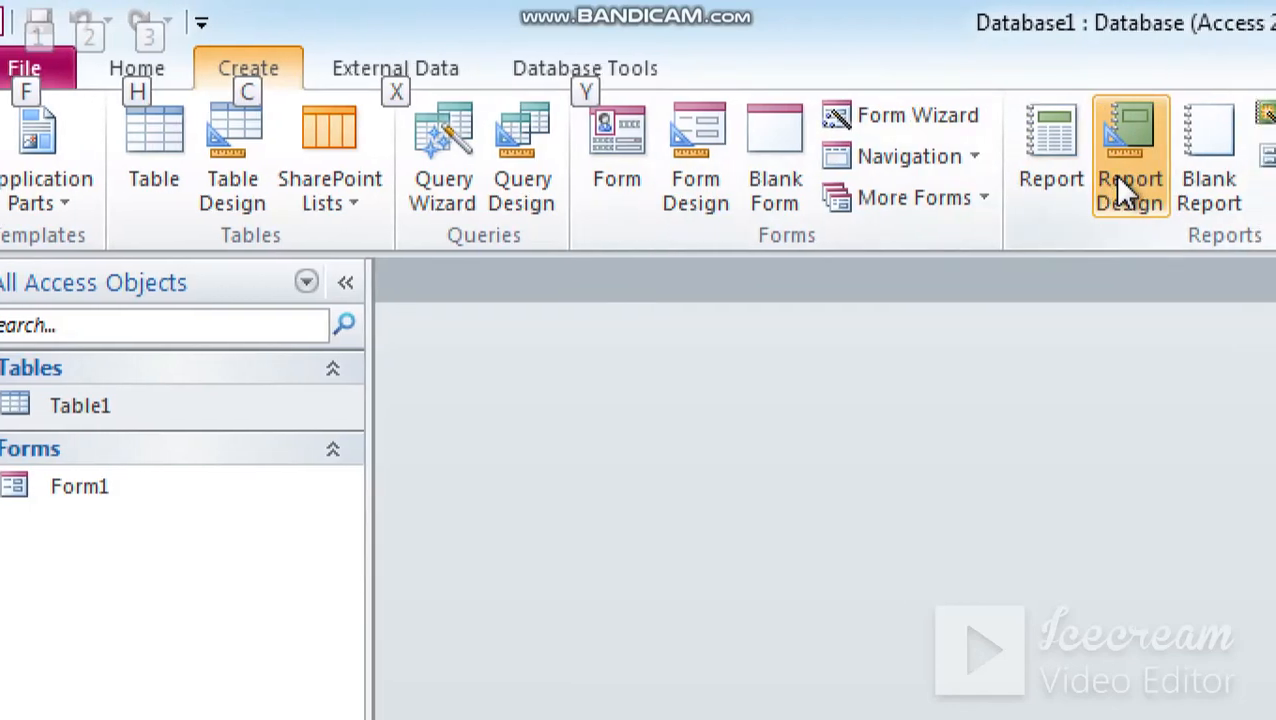
pyautogui.click(1117, 178)
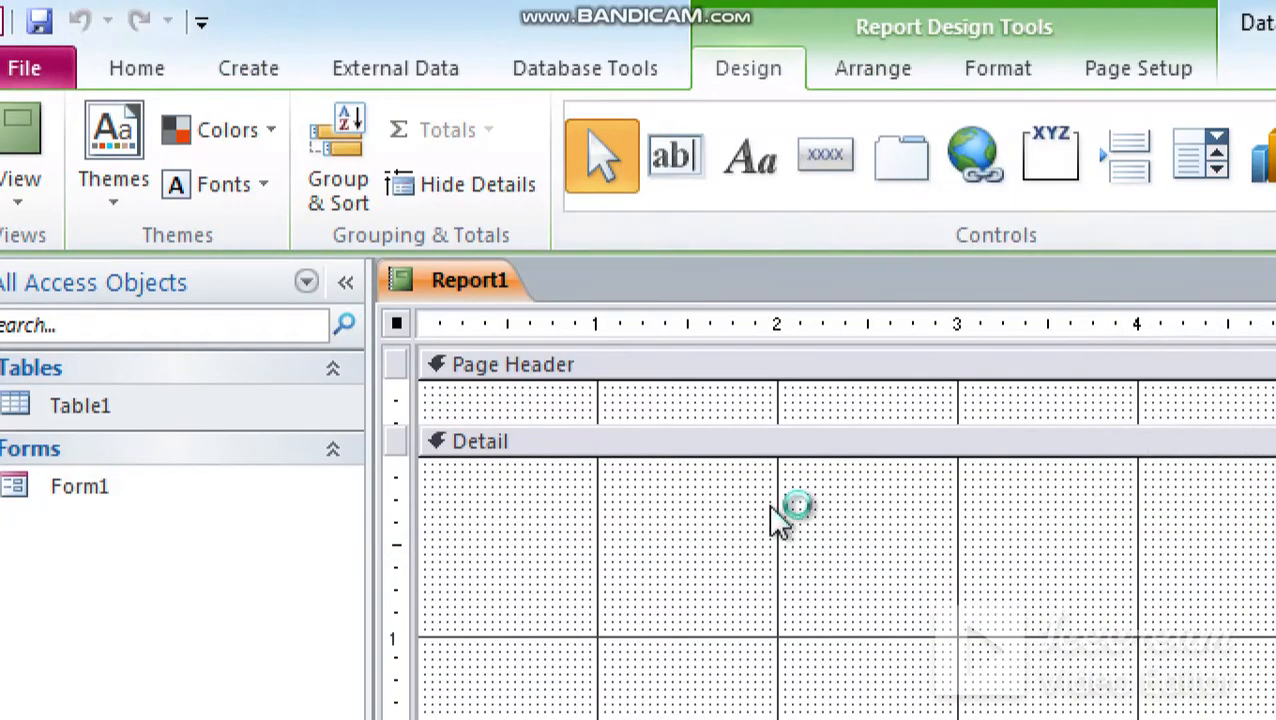
pyautogui.press('alt')
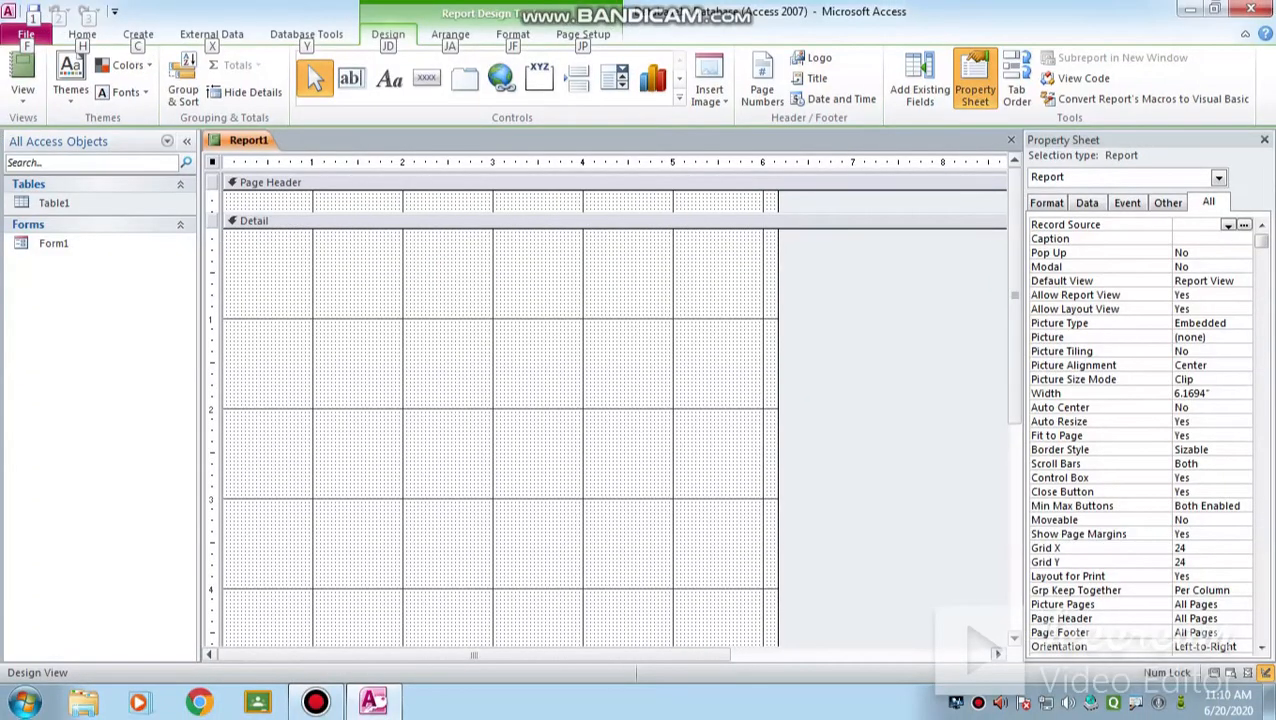
pyautogui.moveTo(500, 213); pyautogui.dragTo(500, 266)
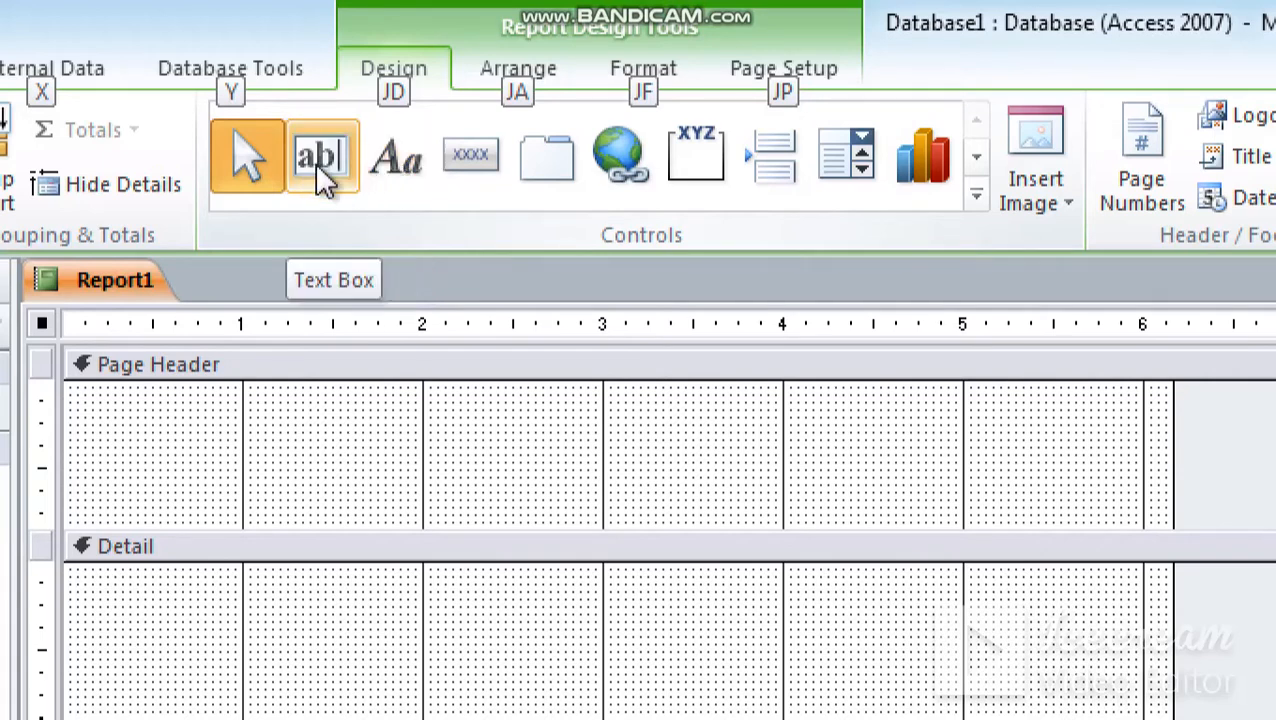
# - Add a label about 4.1 inches wide and 0.33 inch high in the Page Header reading "STUDENT REPORT 2020"
pyautogui.click(398, 160)
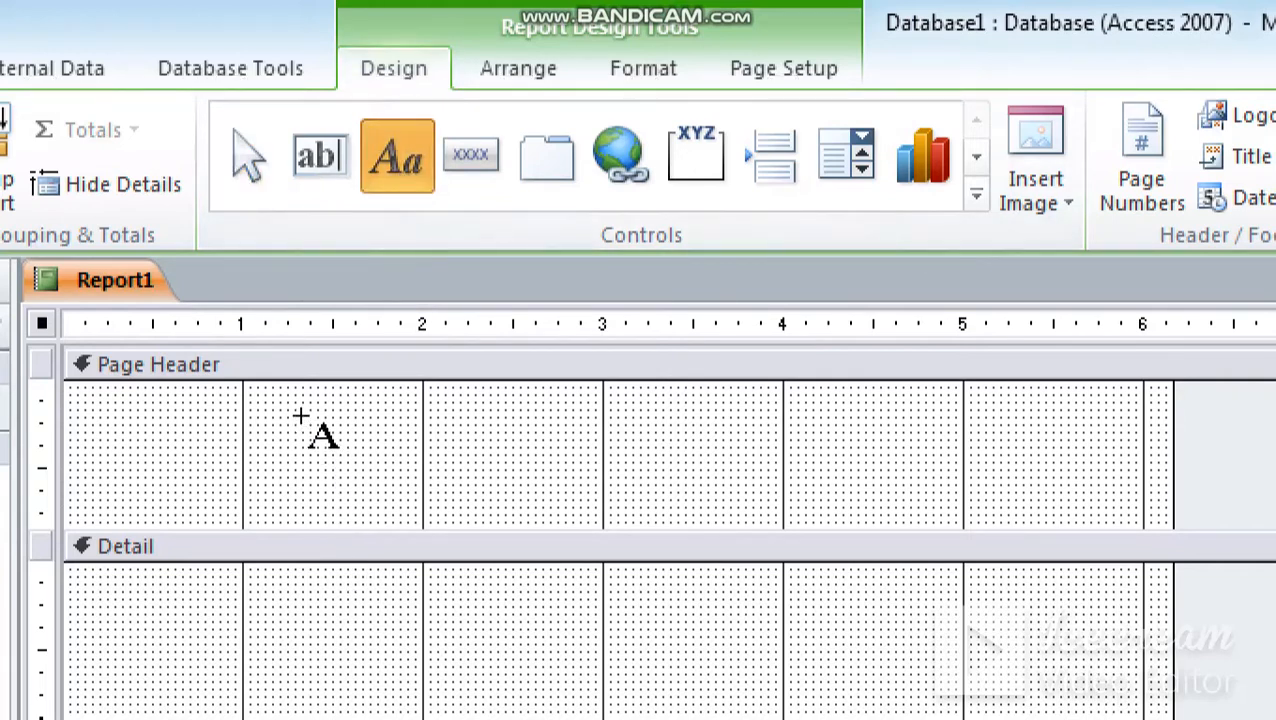
pyautogui.moveTo(301, 417); pyautogui.dragTo(1037, 475)
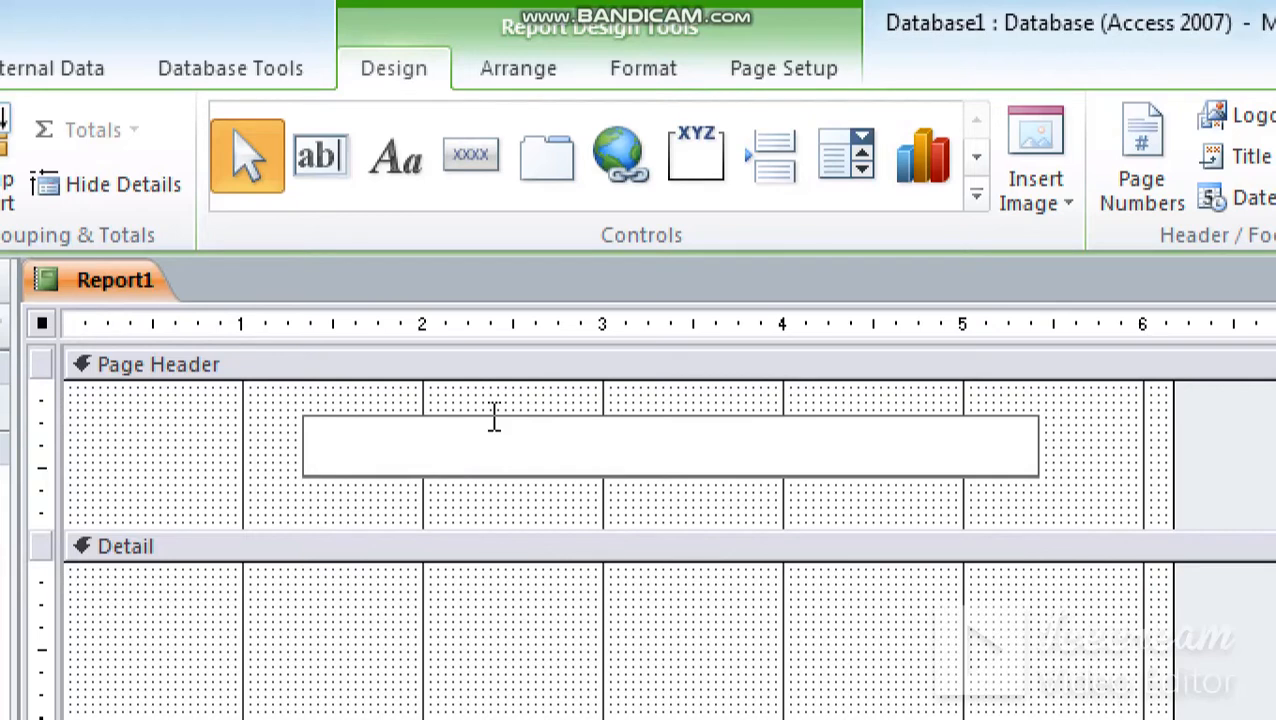
pyautogui.write('STUDE')
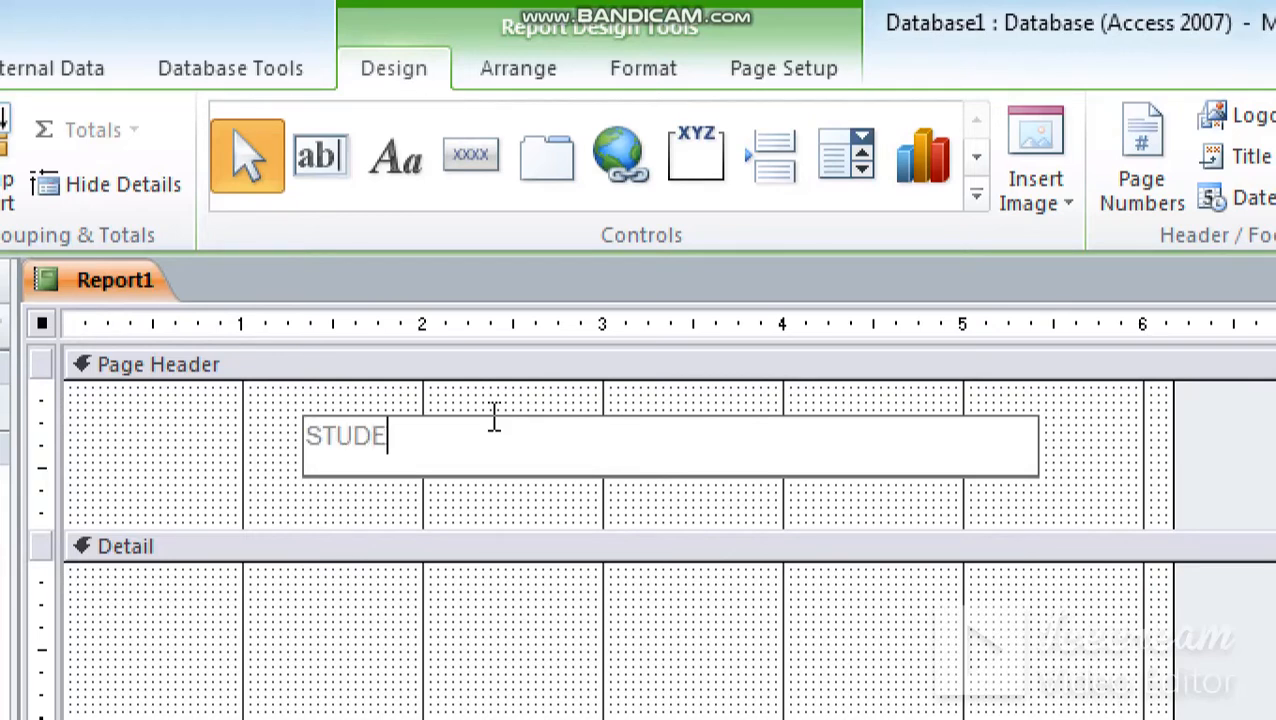
pyautogui.write('NT REP')
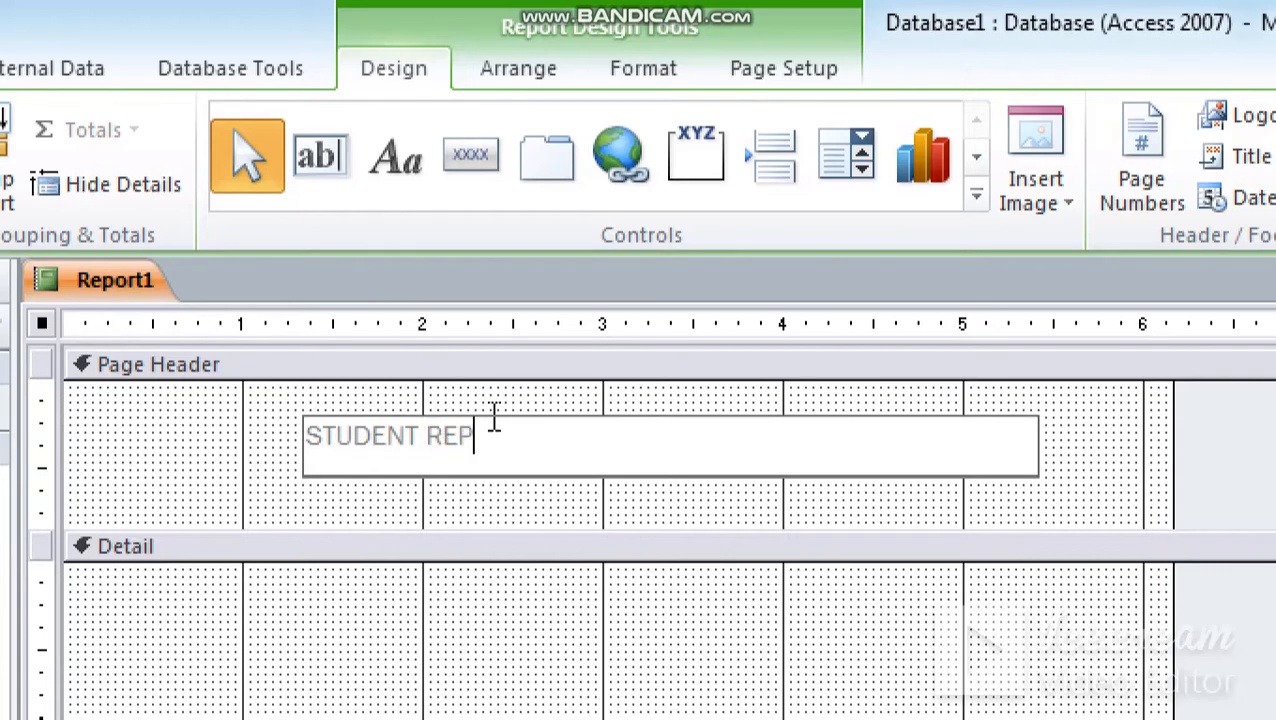
pyautogui.write('ORT 2020')
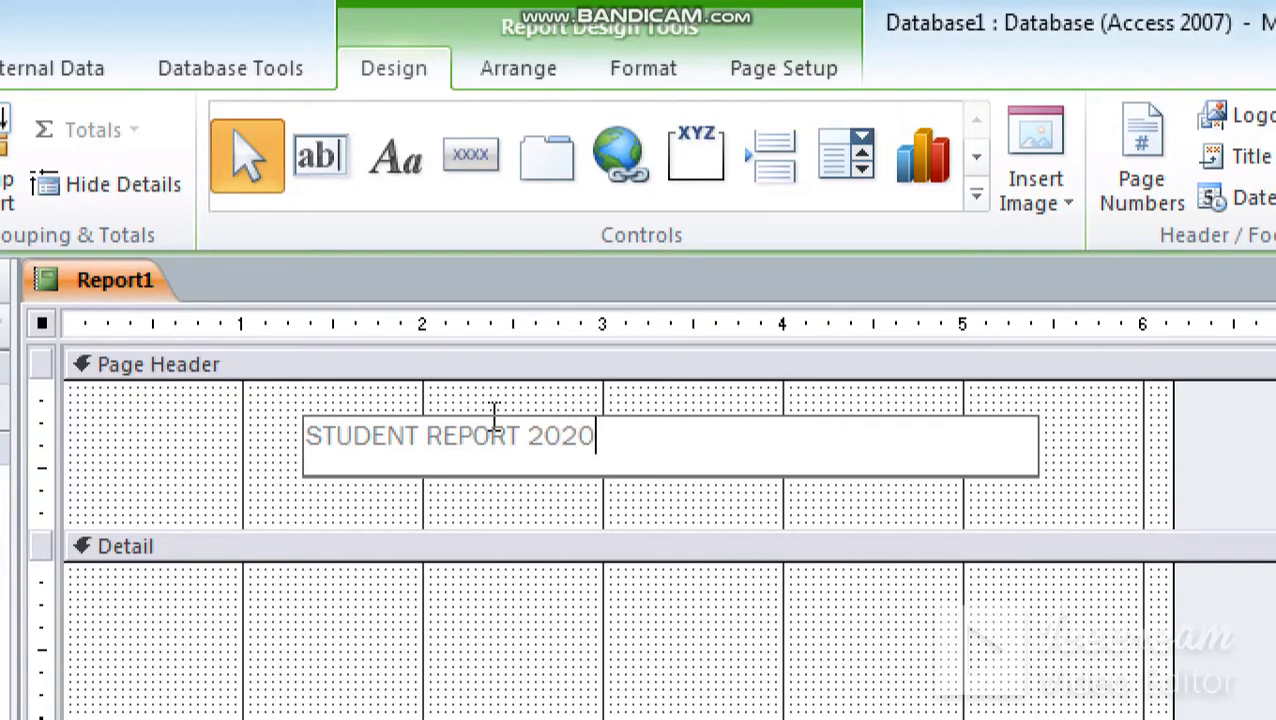
pyautogui.click(448, 505)
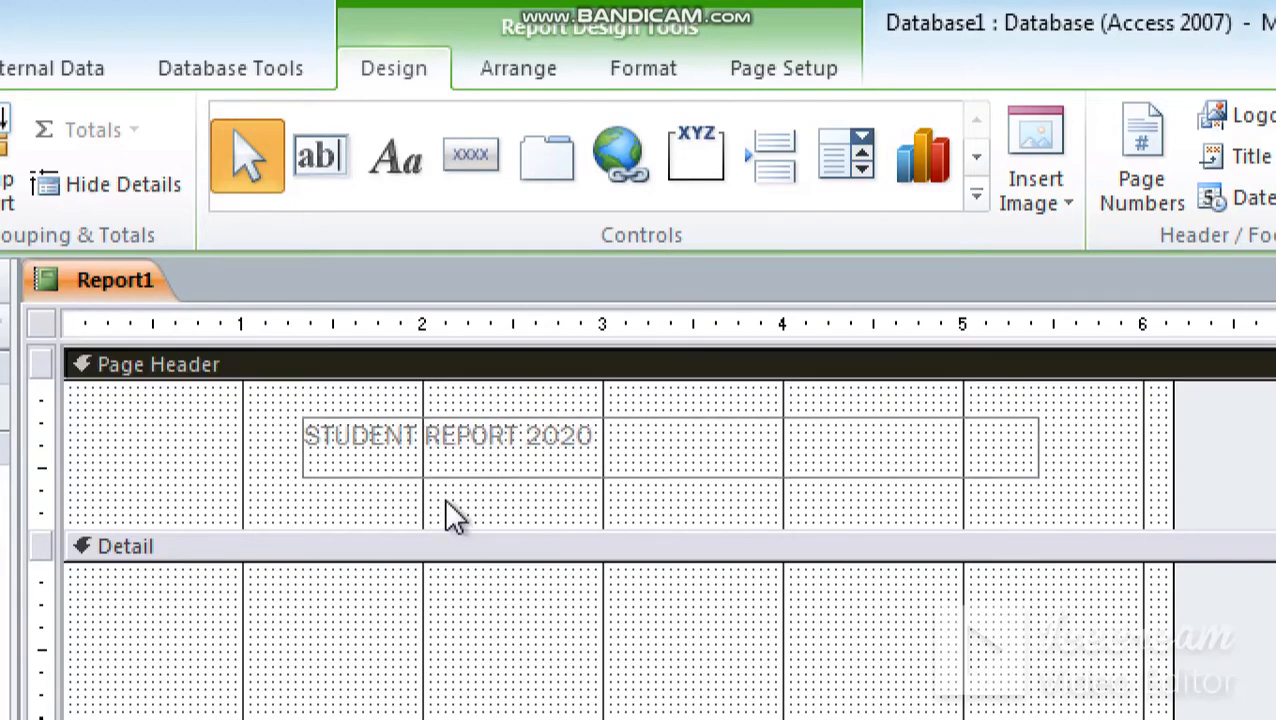
# - Format the STUDENT REPORT 2020 label with an orange background fill and red Aharoni text at size 28
pyautogui.click(455, 472)
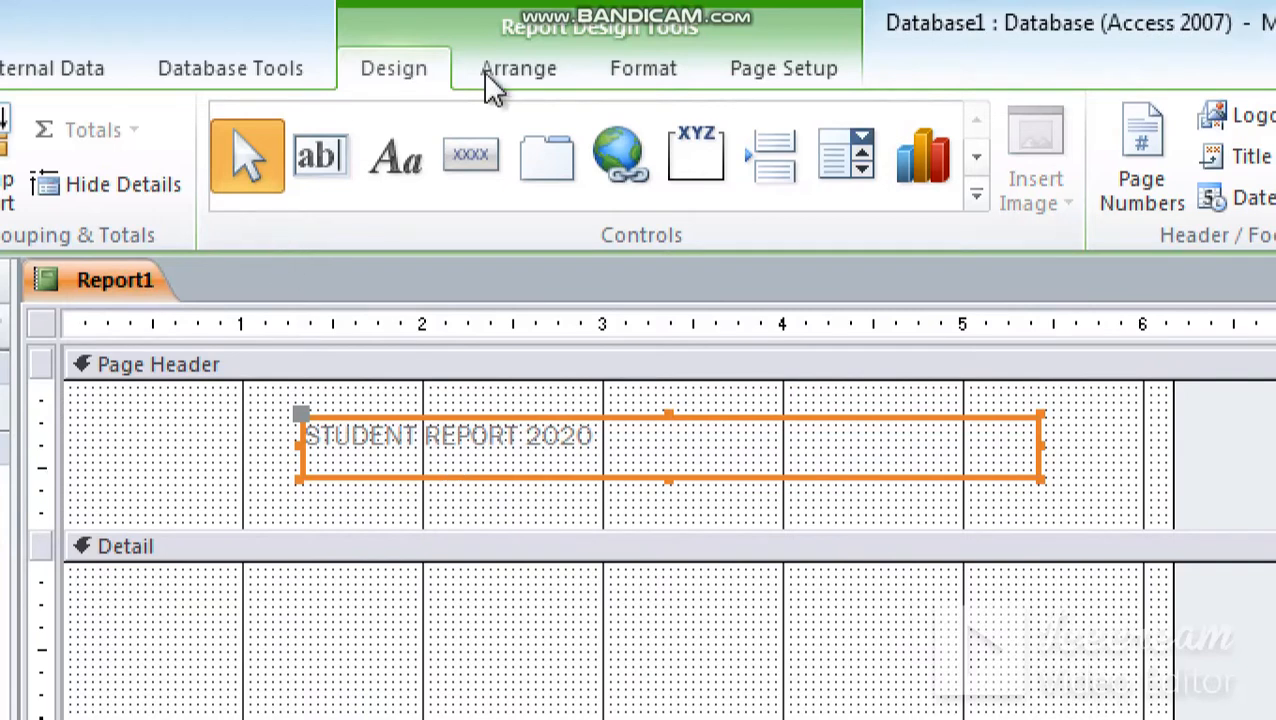
pyautogui.click(660, 76)
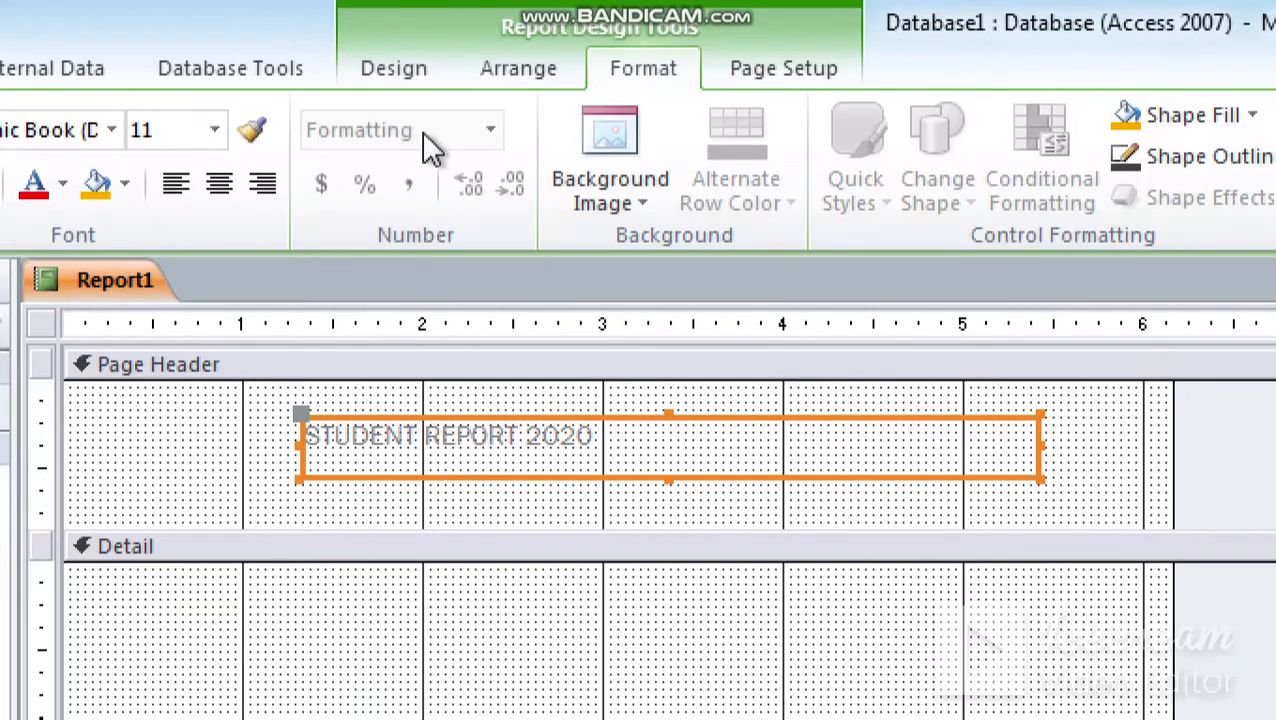
pyautogui.click(161, 188)
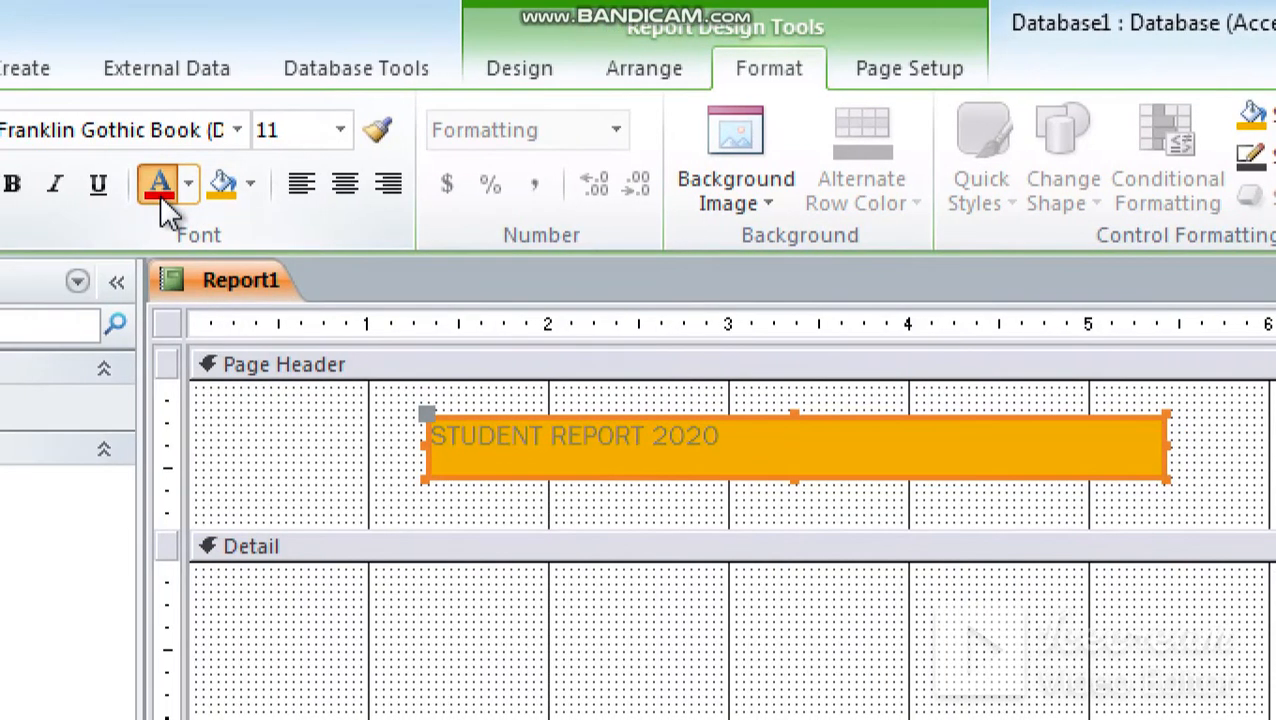
pyautogui.click(150, 190)
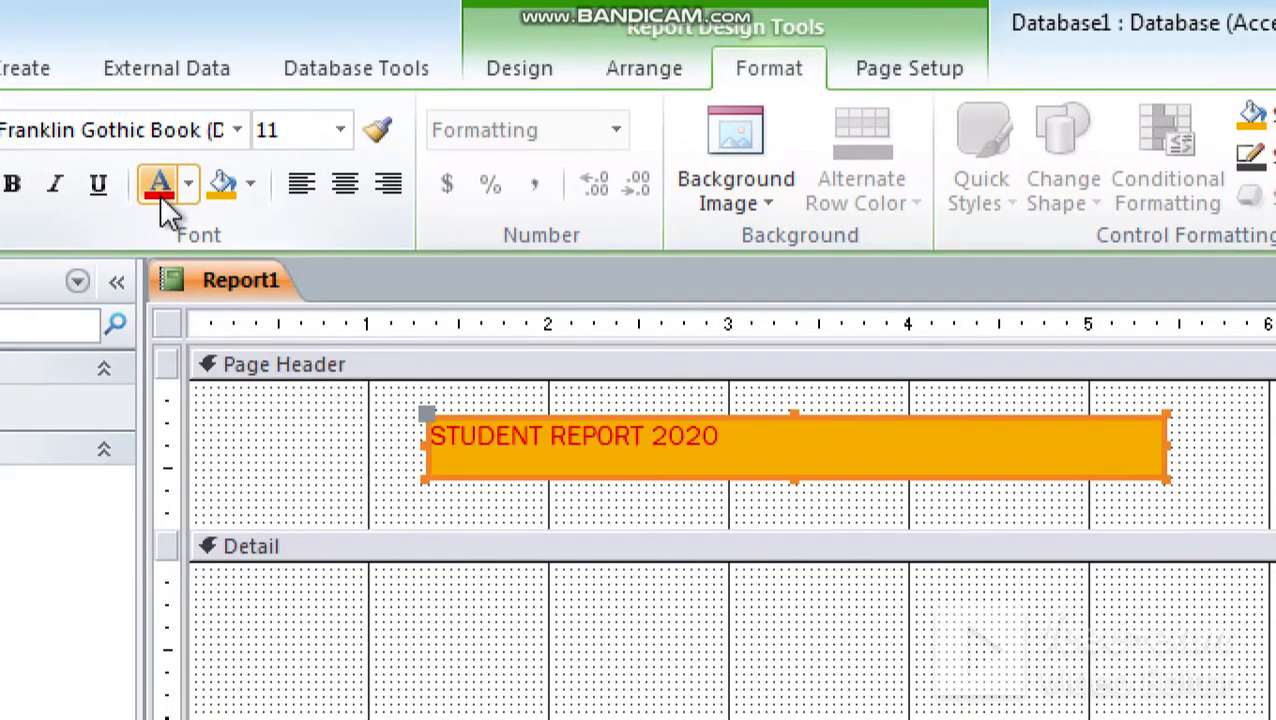
pyautogui.click(343, 131)
pyautogui.click(284, 556)
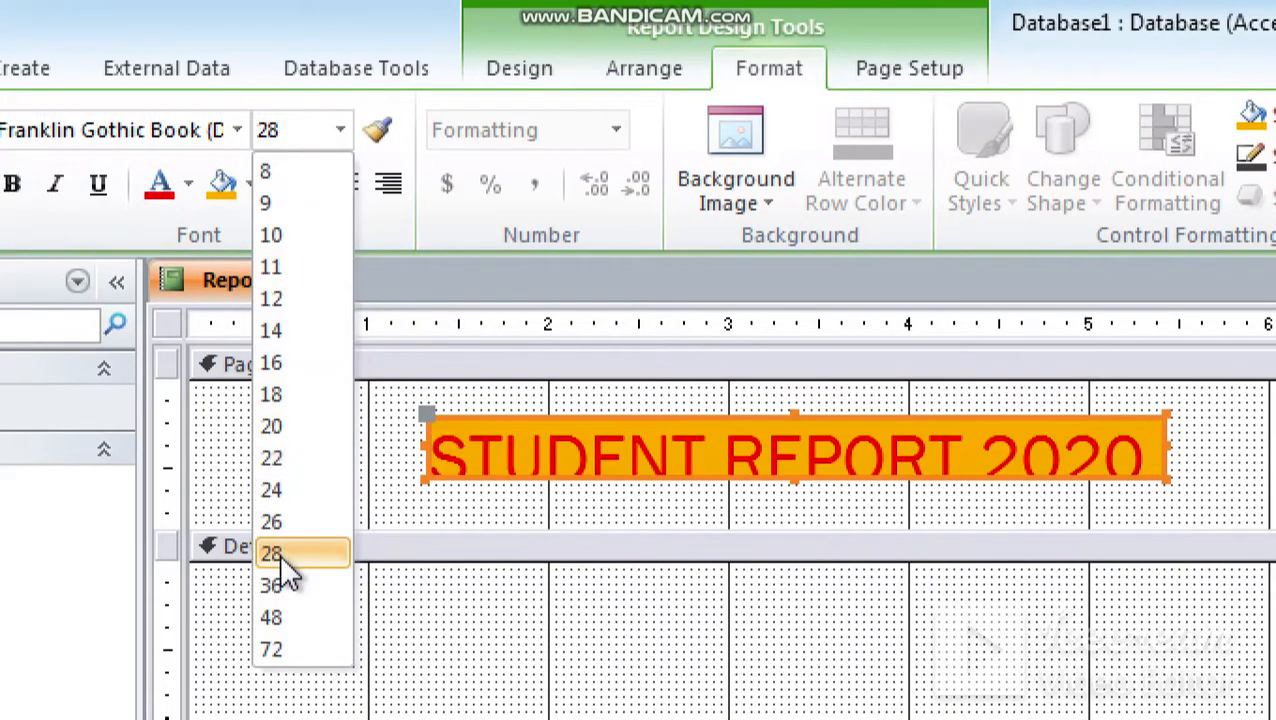
pyautogui.click(236, 131)
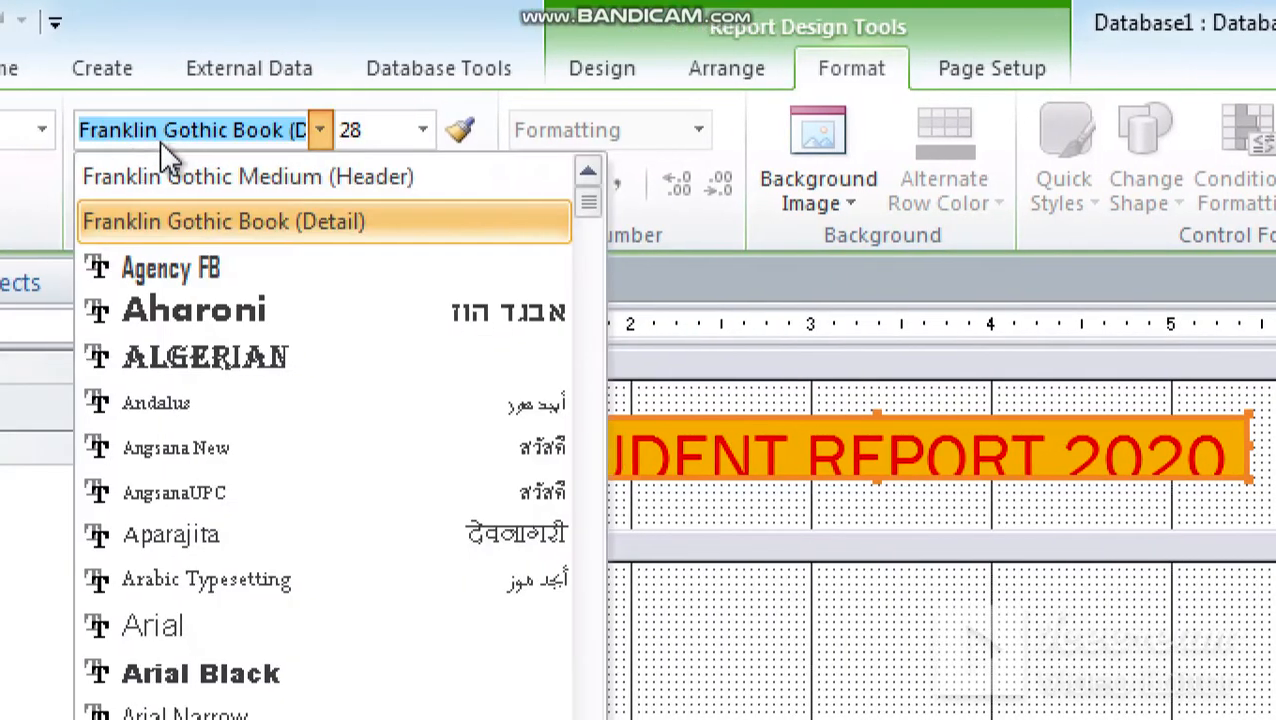
pyautogui.click(309, 308)
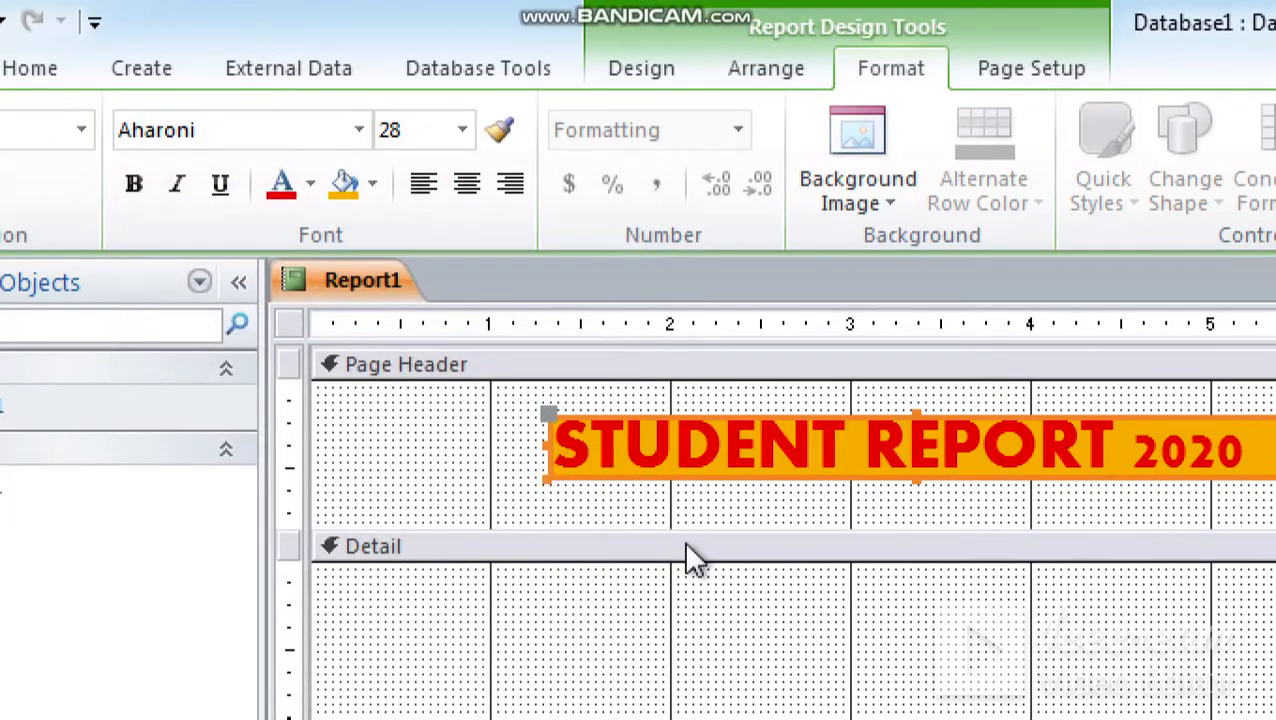
# - Move the title label to about 1.04 inches from the left and 0.25 inch from the top, and close the Property Sheet
pyautogui.press('alt')
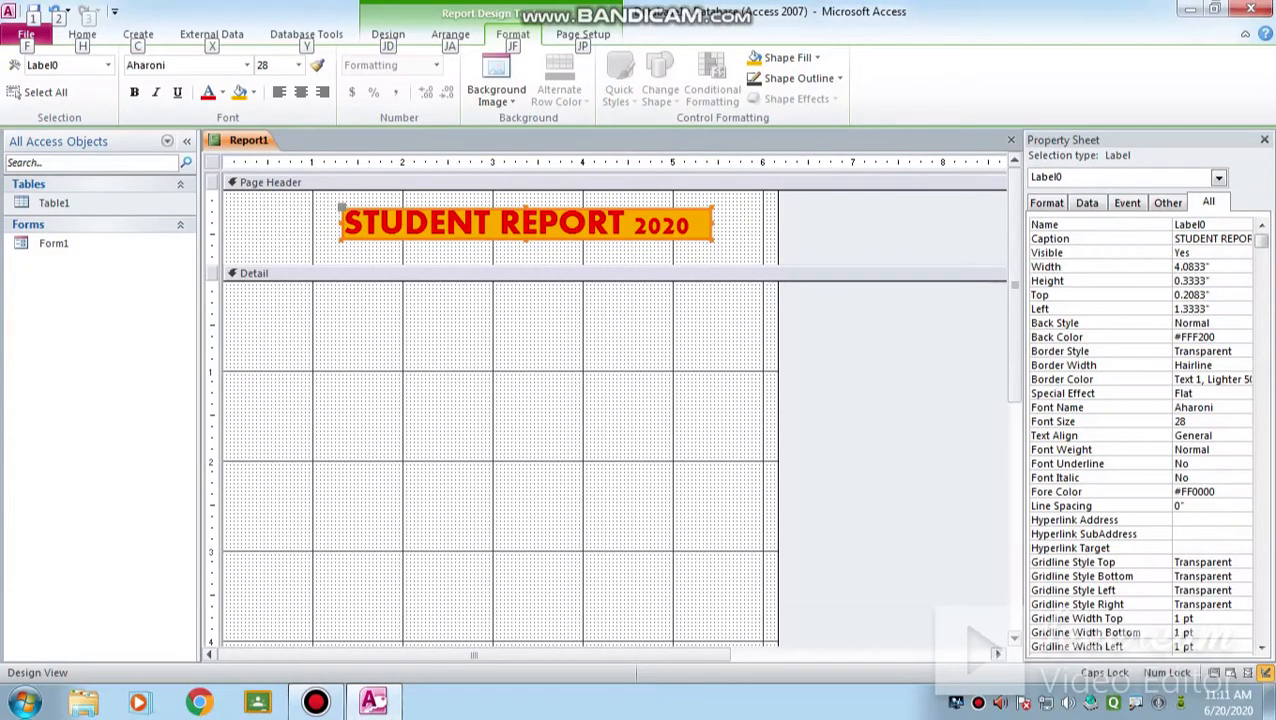
pyautogui.moveTo(526, 223); pyautogui.dragTo(500, 227)
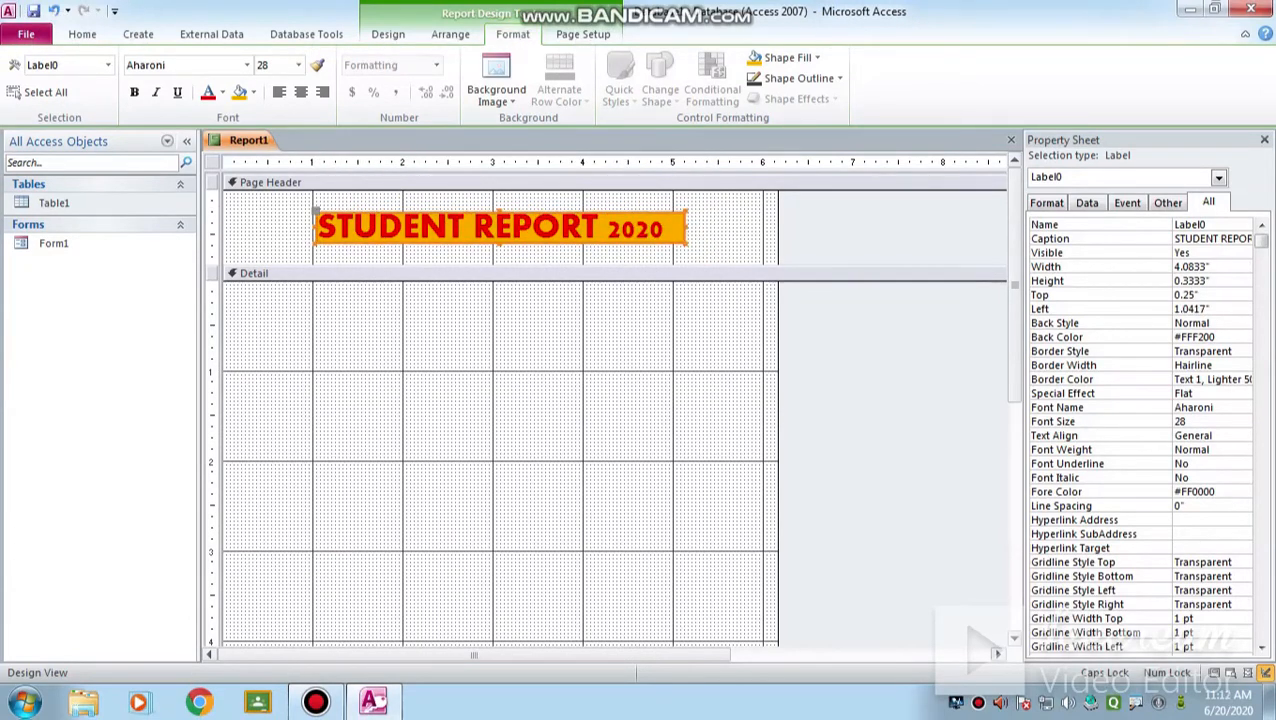
pyautogui.click(502, 375)
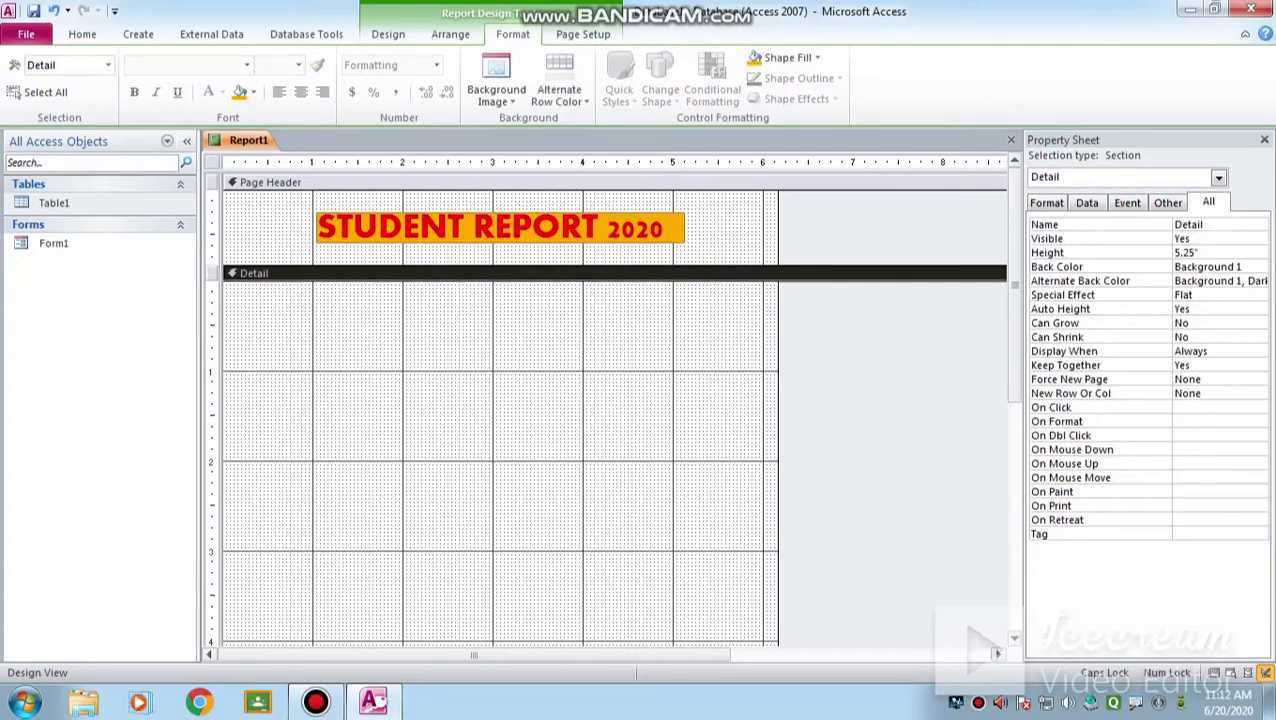
pyautogui.click(1264, 139)
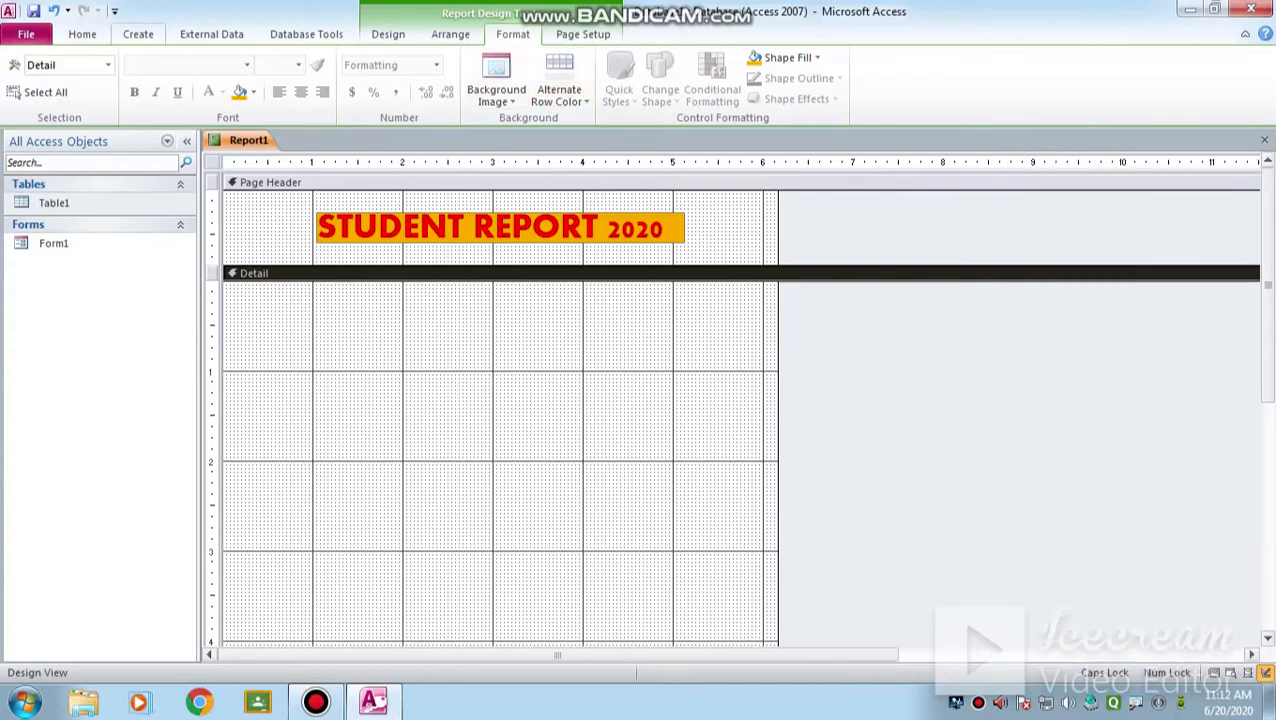
# - Add the Rollno field from Table1 to the upper part of the Detail section and widen its text box toward the label
pyautogui.click(388, 34)
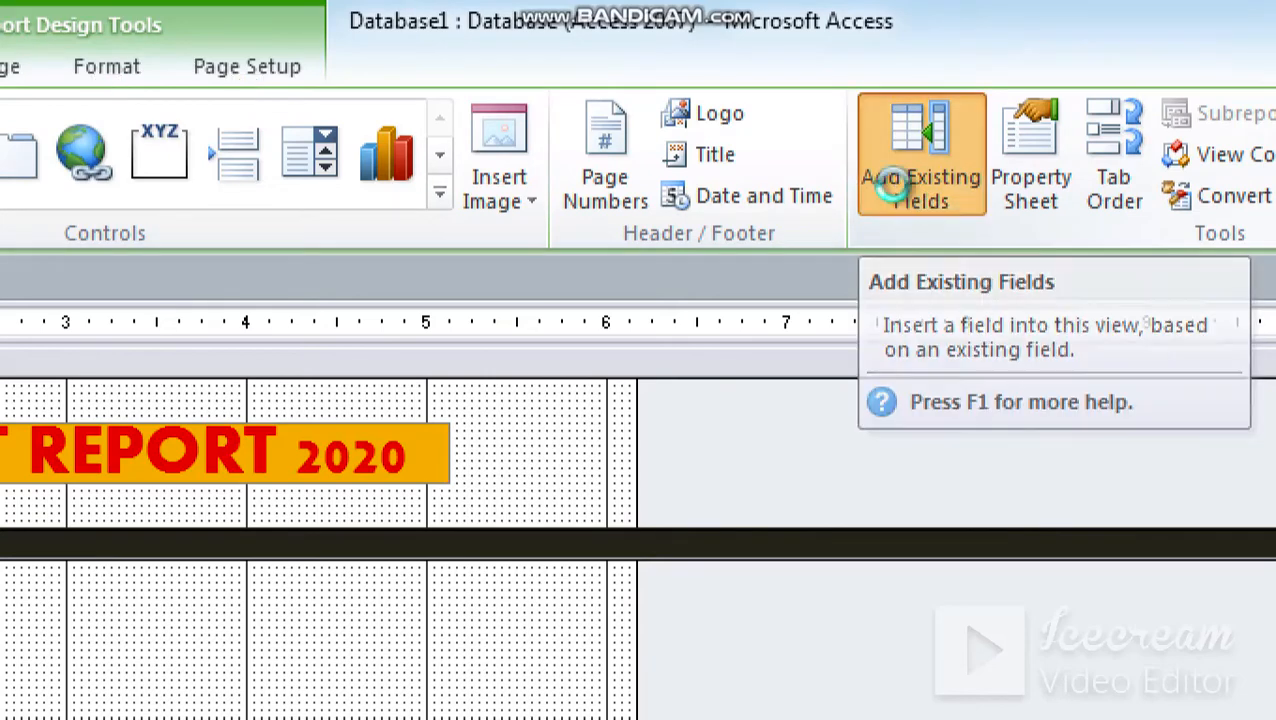
pyautogui.click(893, 185)
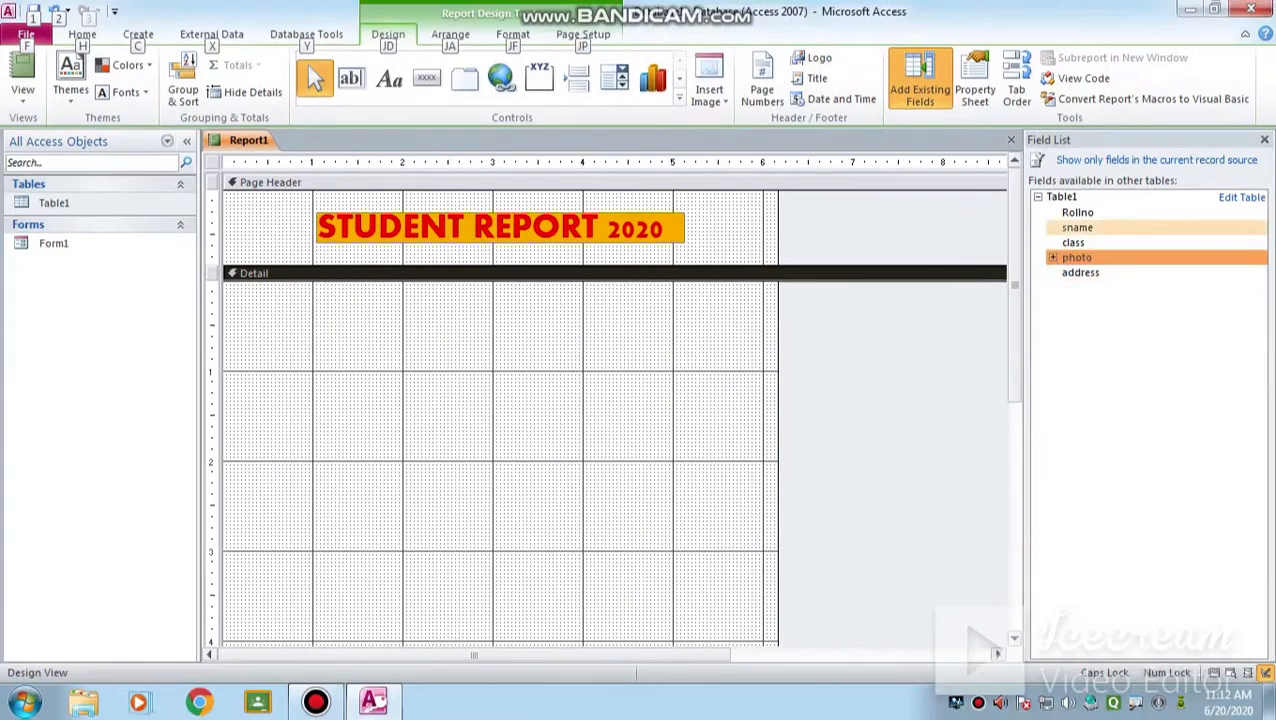
pyautogui.click(1077, 212)
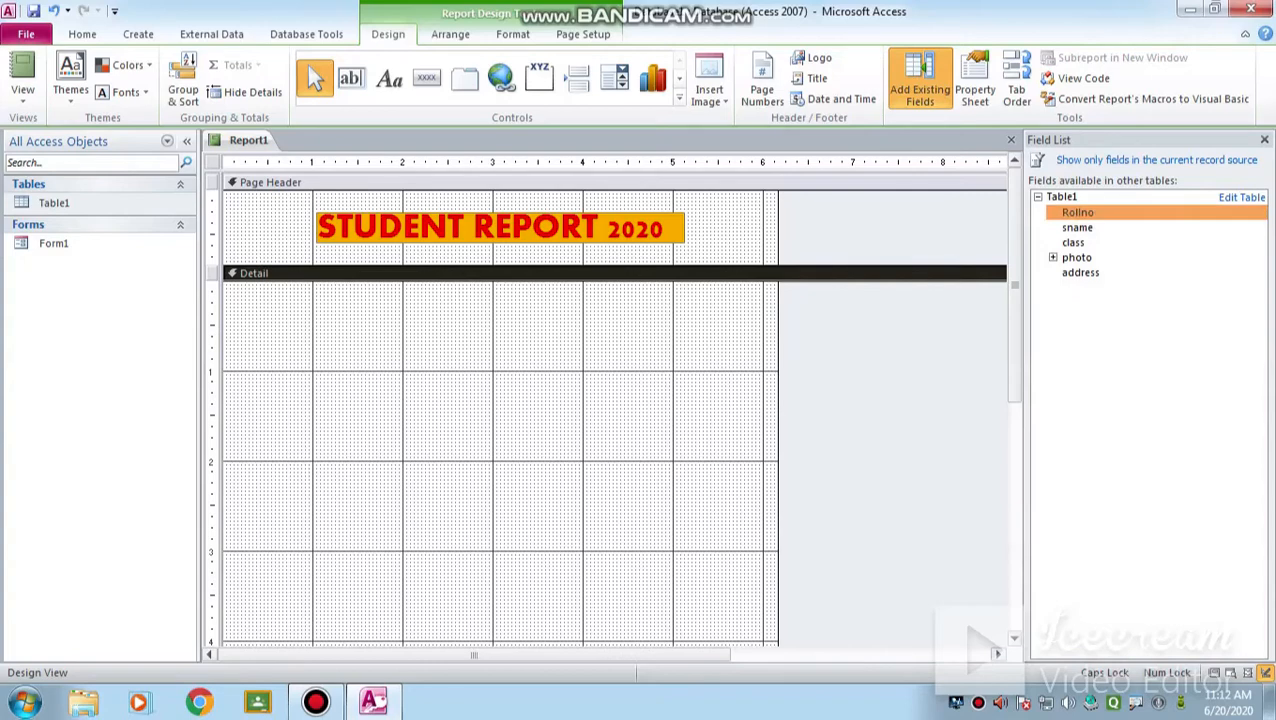
pyautogui.moveTo(1077, 212); pyautogui.dragTo(377, 343)
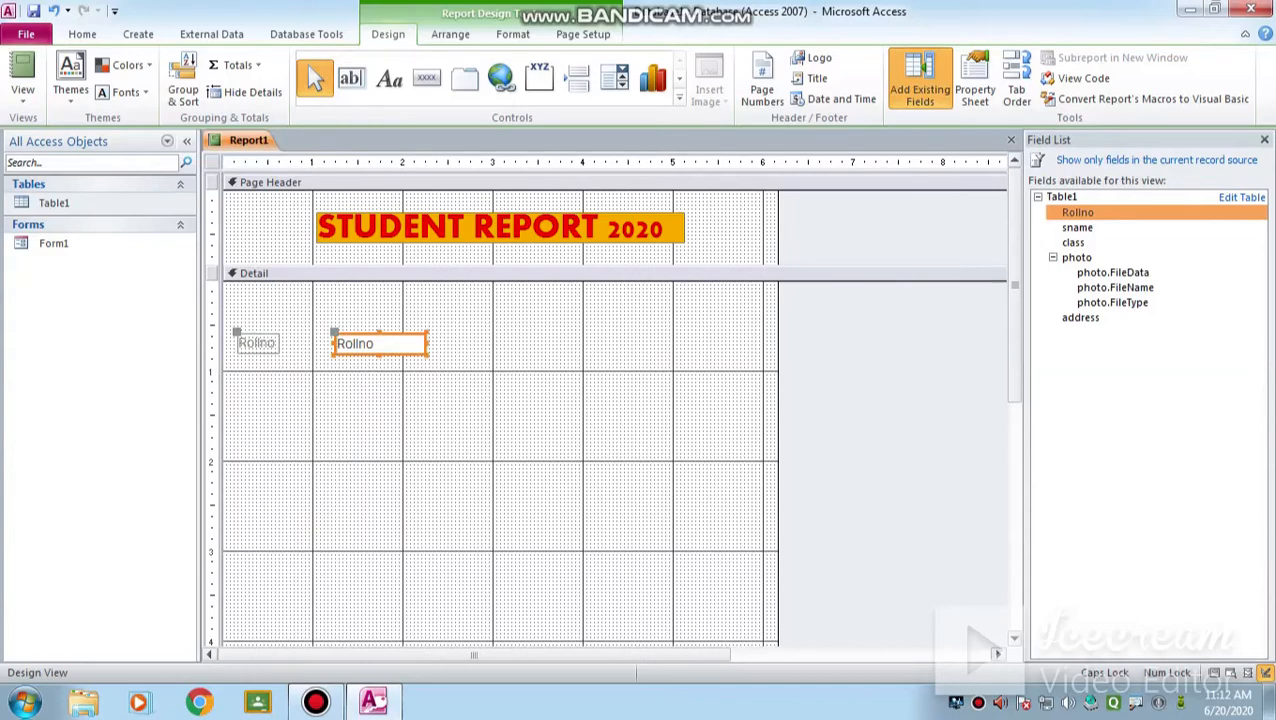
pyautogui.moveTo(334, 343); pyautogui.dragTo(300, 343)
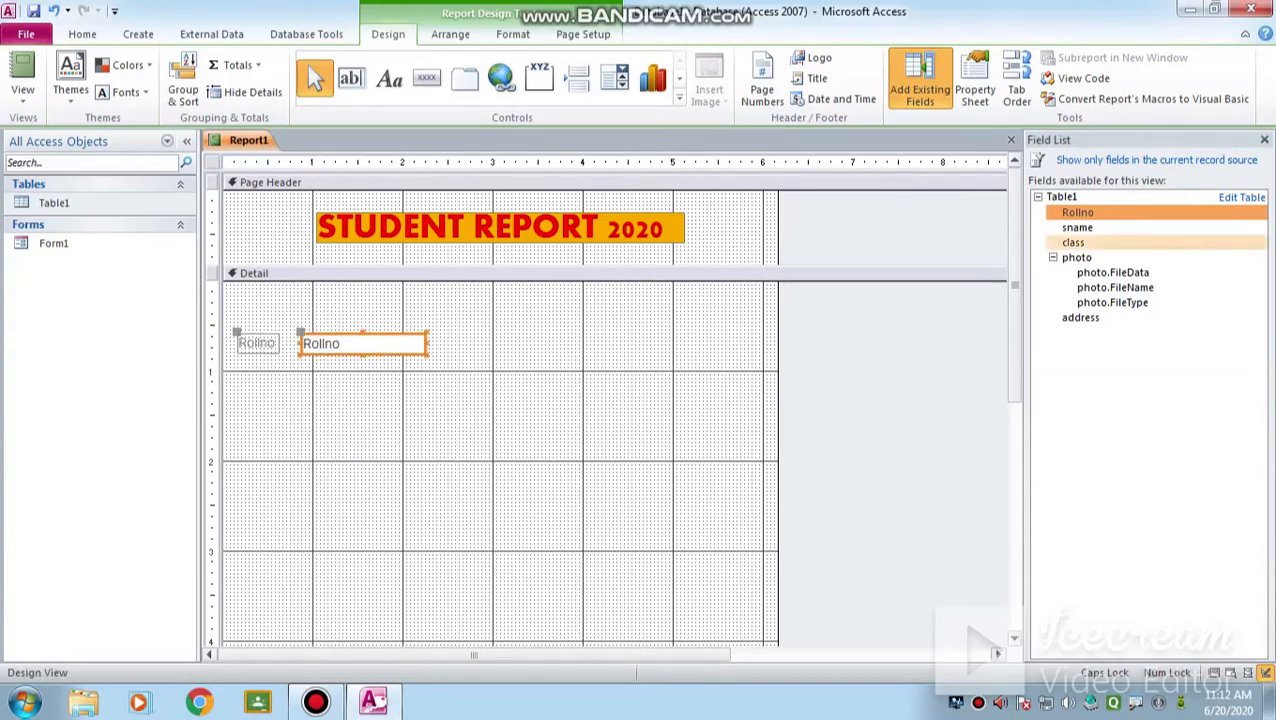
# - Add the sname field below Rollno, widen its text box to about 2 inches, and shift the pair slightly right
pyautogui.click(1078, 228)
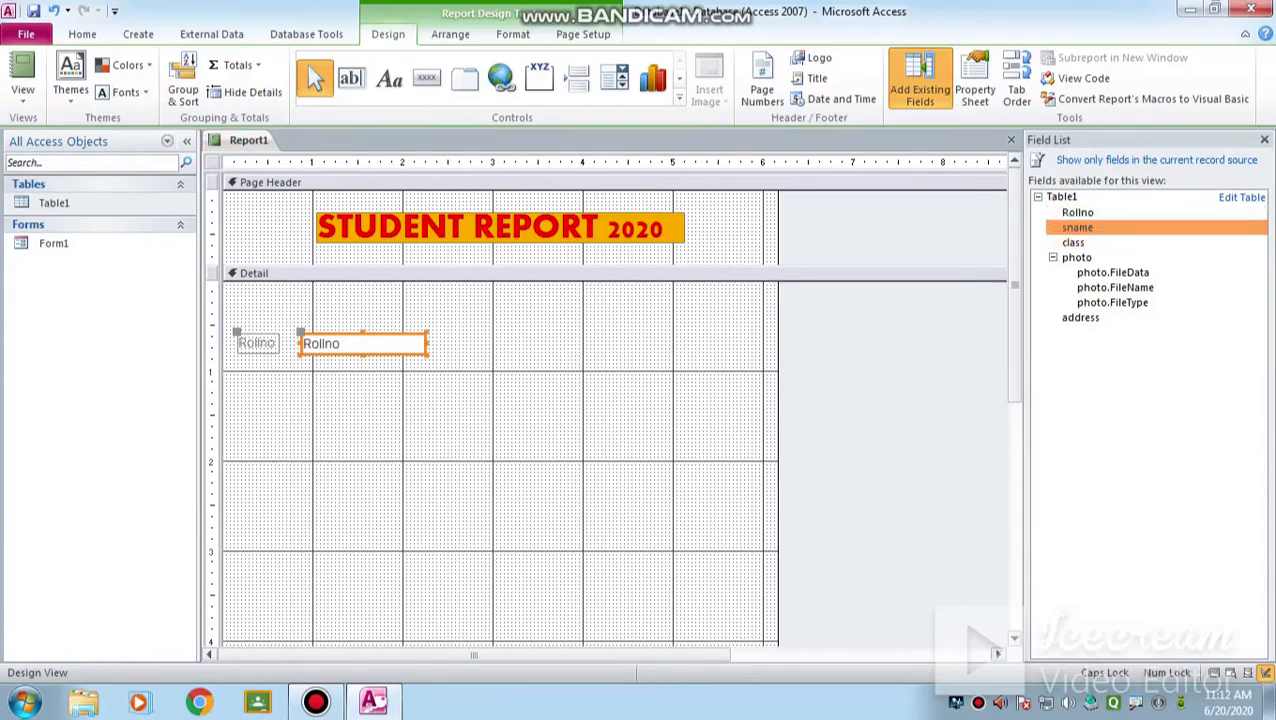
pyautogui.moveTo(1078, 228); pyautogui.dragTo(324, 390)
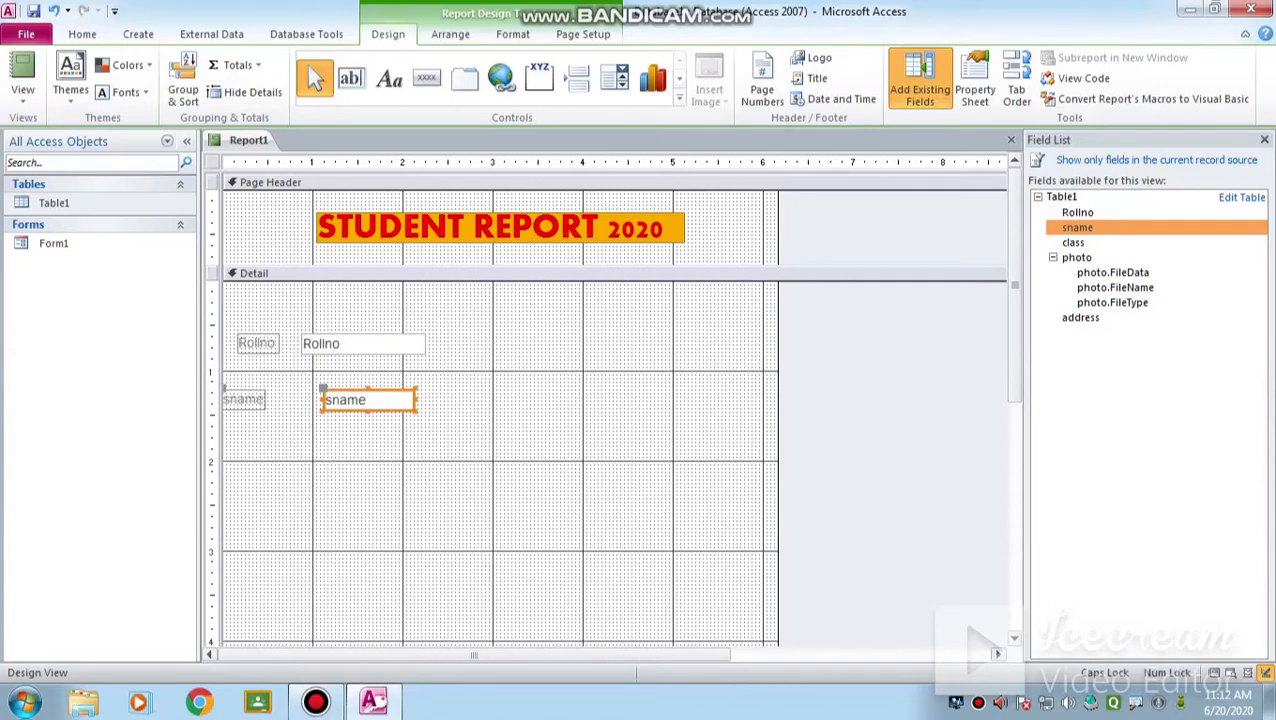
pyautogui.moveTo(416, 400); pyautogui.dragTo(506, 400)
pyautogui.click(368, 400)
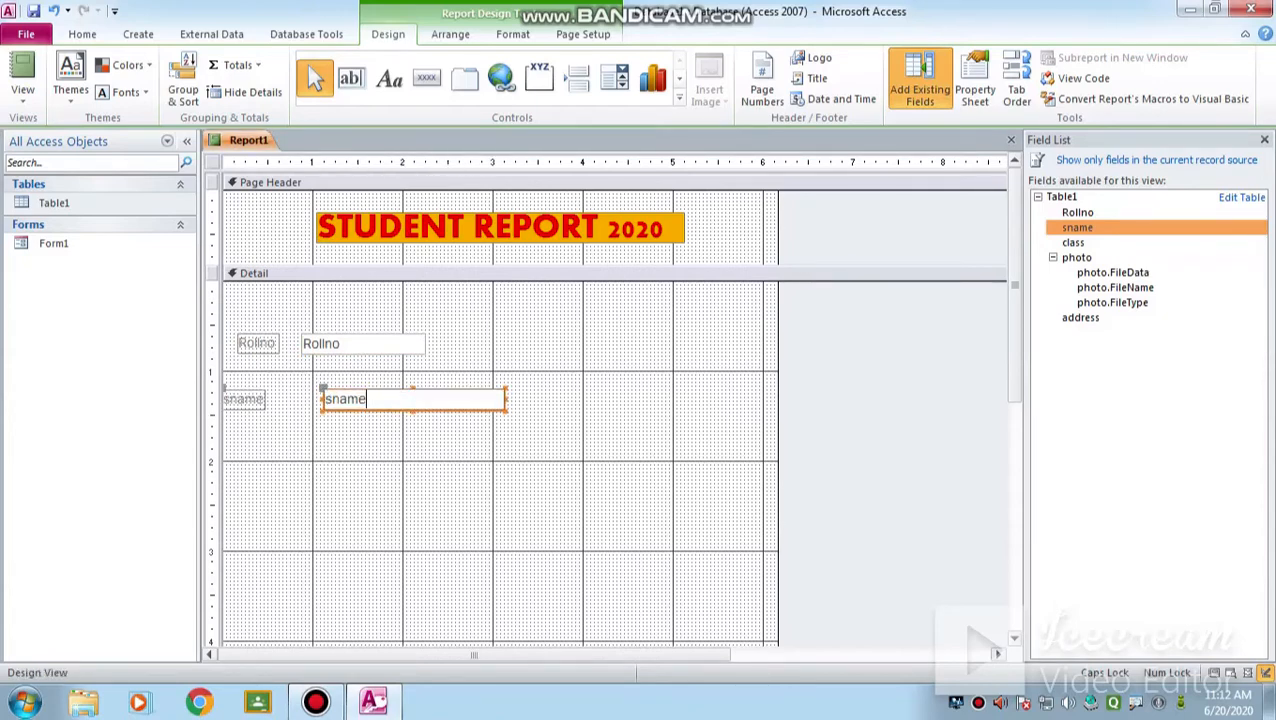
pyautogui.moveTo(430, 392); pyautogui.dragTo(456, 396)
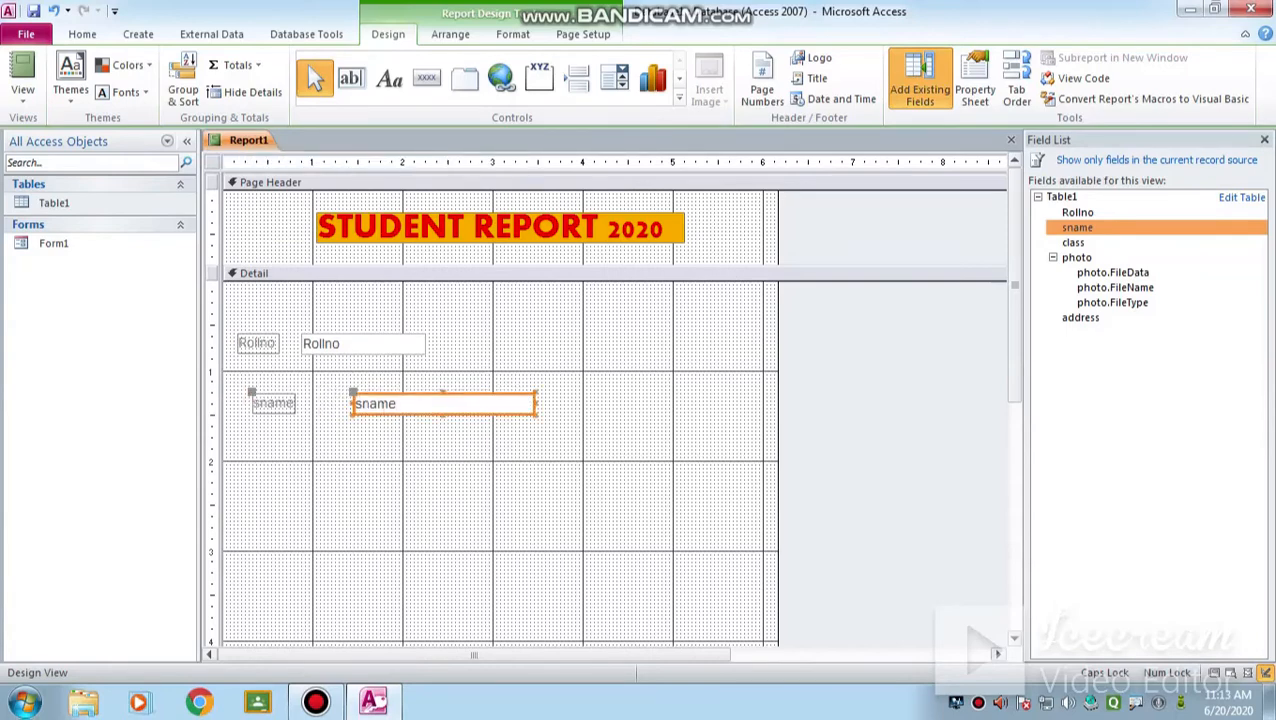
# - Change the caption of the sname field's label to "Student Name"
pyautogui.doubleClick(273, 403)
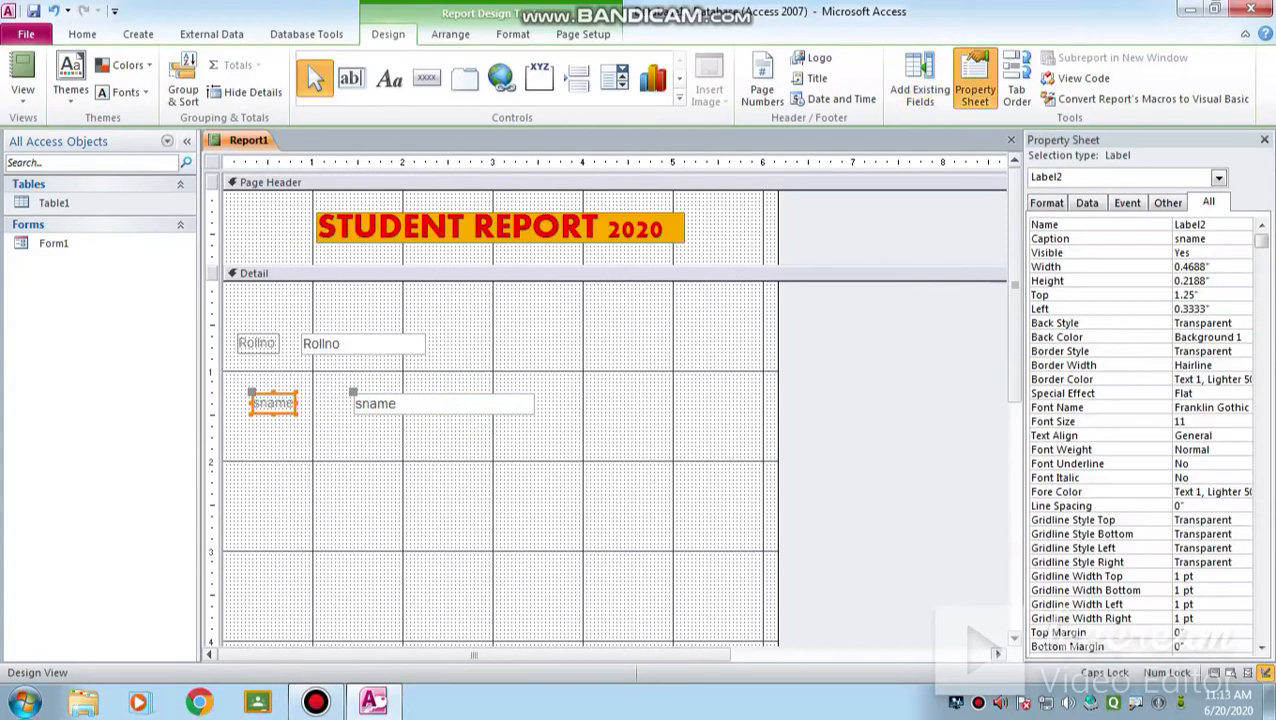
pyautogui.click(261, 403)
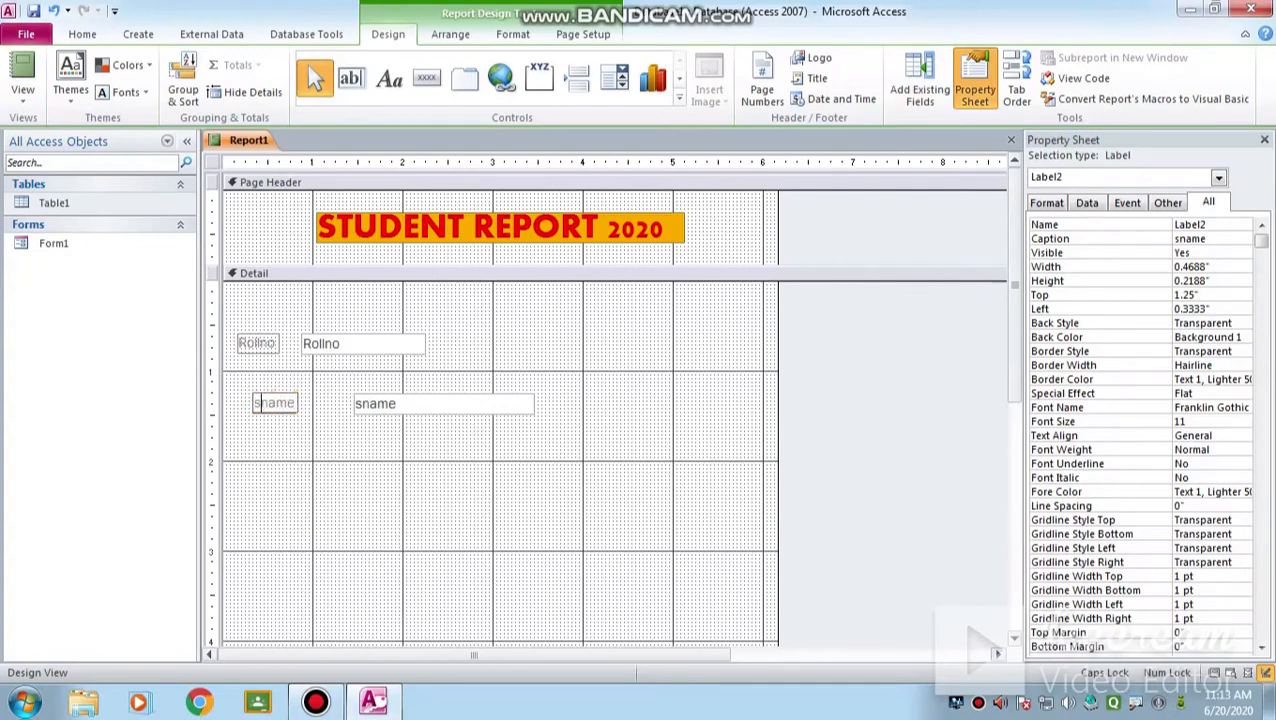
pyautogui.press('Delete')
pyautogui.press('Delete')
pyautogui.press('Delete')
pyautogui.press('Delete')
pyautogui.press('Delete')
pyautogui.write('St')
pyautogui.press('BackSpace')
pyautogui.press('BackSpace')
pyautogui.press('capslock')
pyautogui.write('Student')
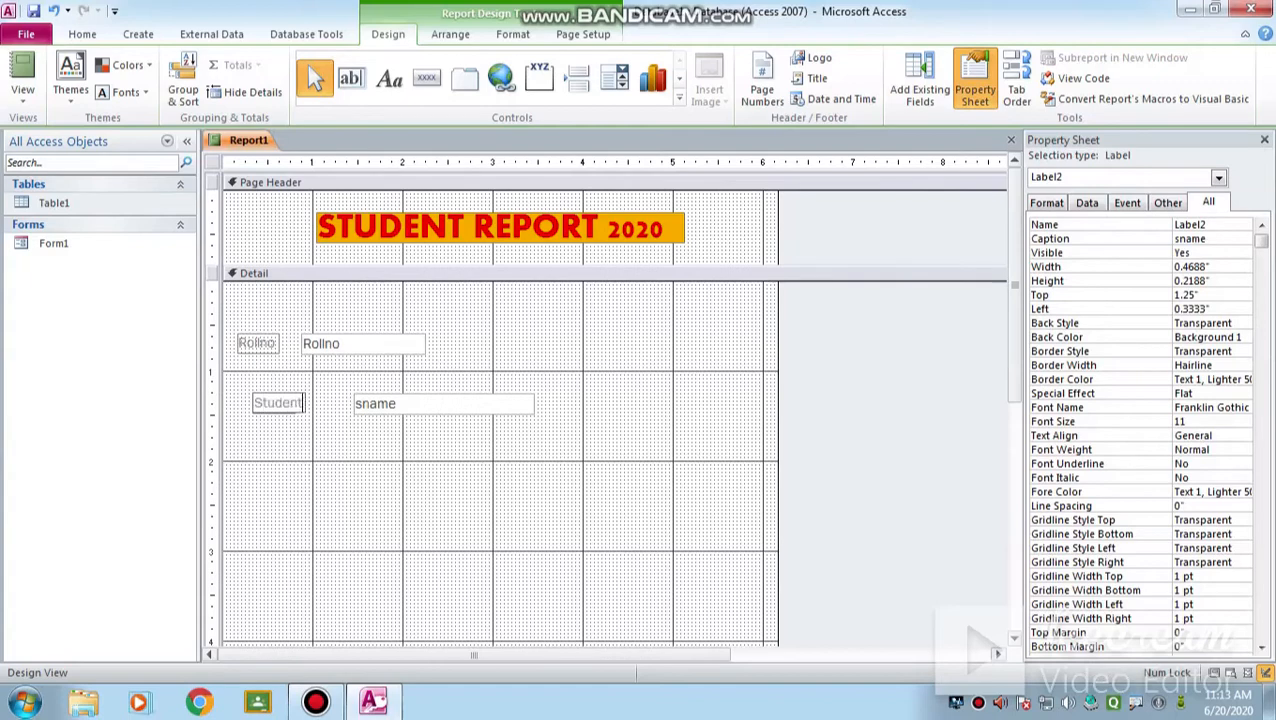
pyautogui.write(' Name')
pyautogui.click(340, 475)
# - Move the Student Name label and its text box left to about 0.08 inch, and widen the sname text box to about 2.33 inches
pyautogui.moveTo(298, 404); pyautogui.dragTo(274, 410)
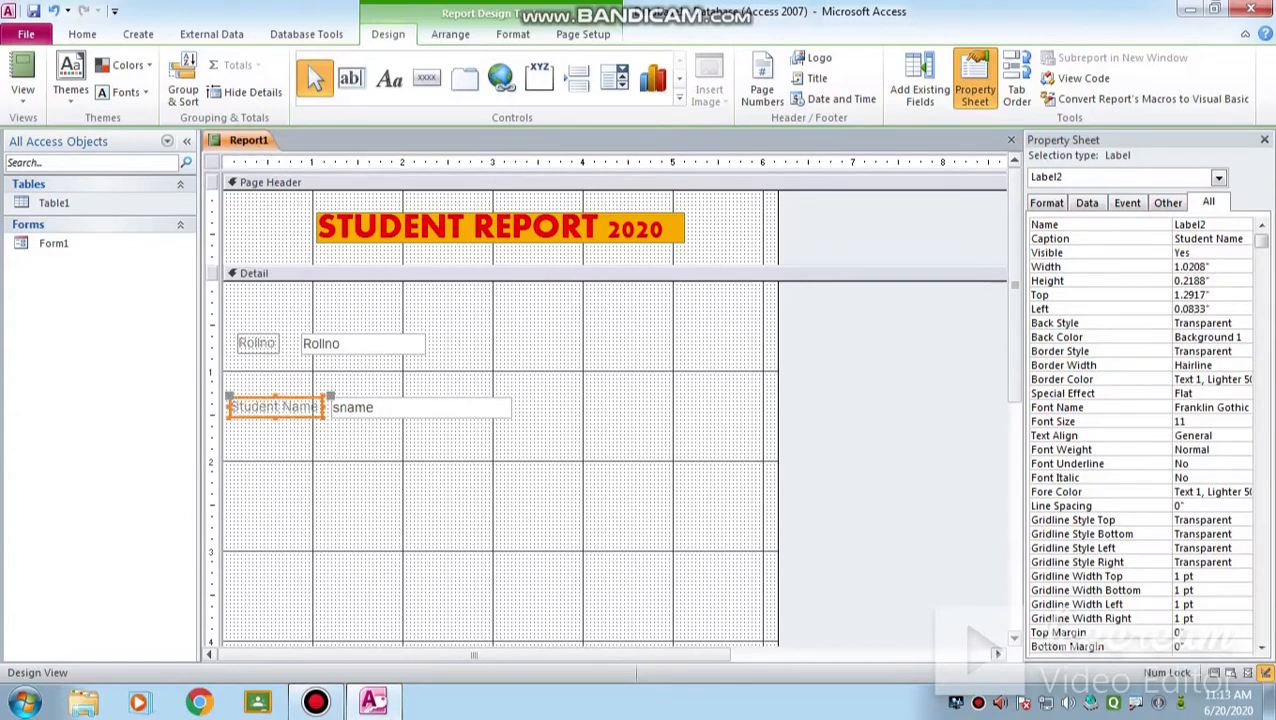
pyautogui.click(400, 408)
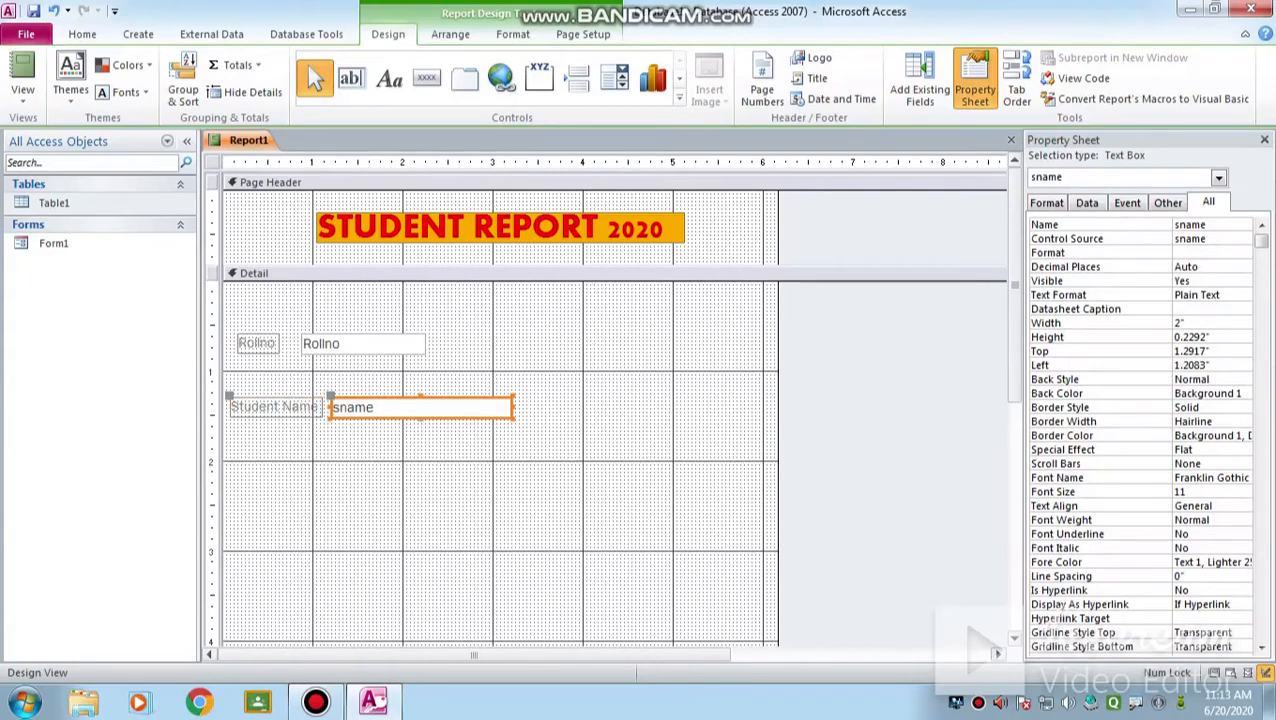
pyautogui.moveTo(513, 407); pyautogui.dragTo(543, 407)
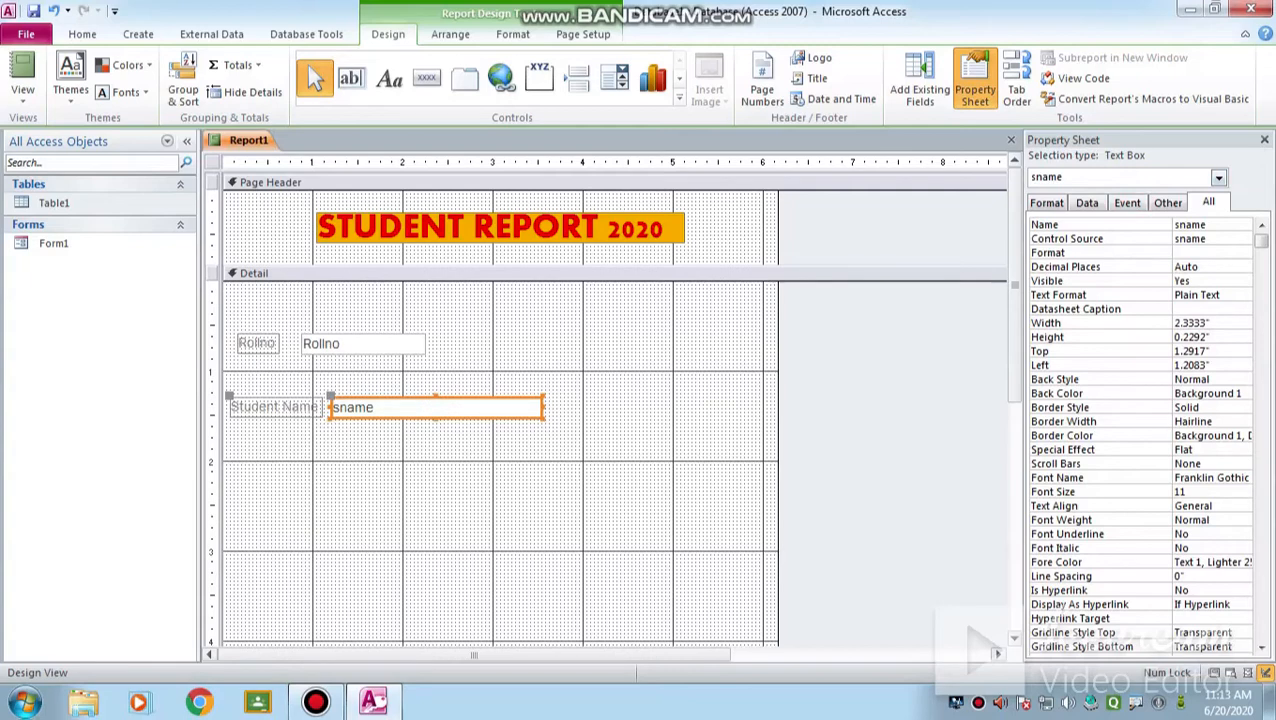
pyautogui.click(560, 480)
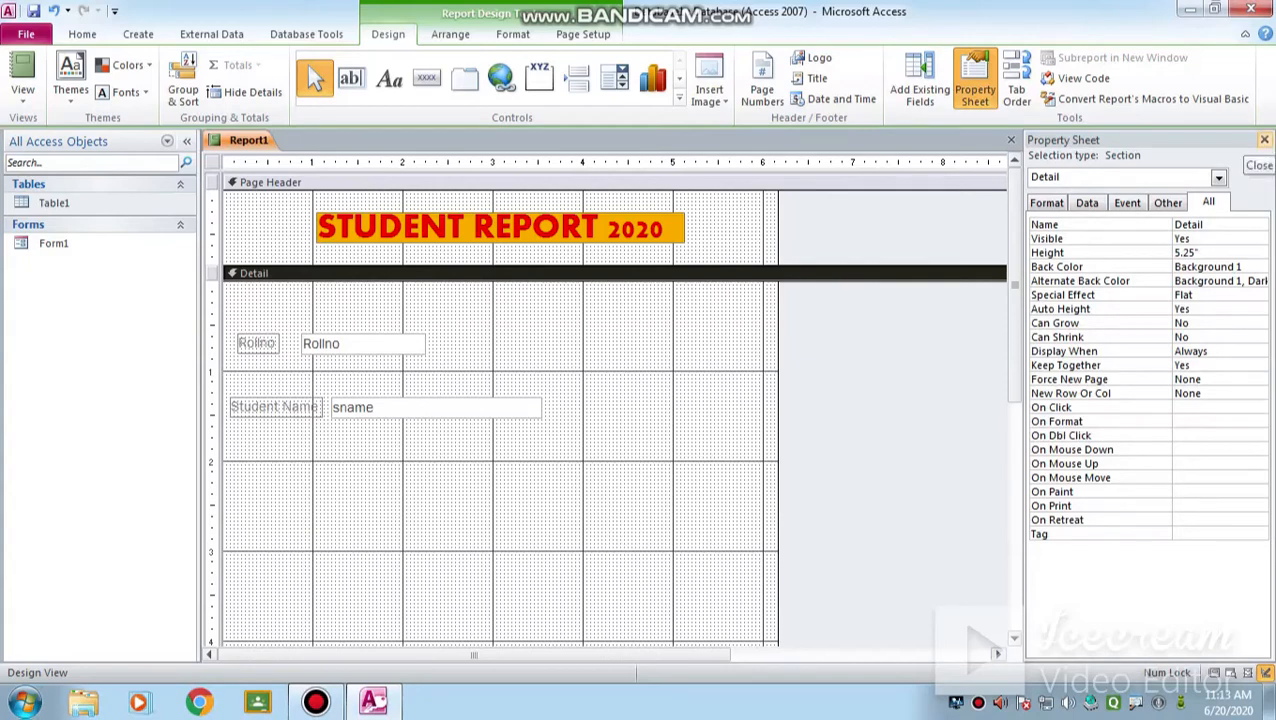
pyautogui.click(1087, 202)
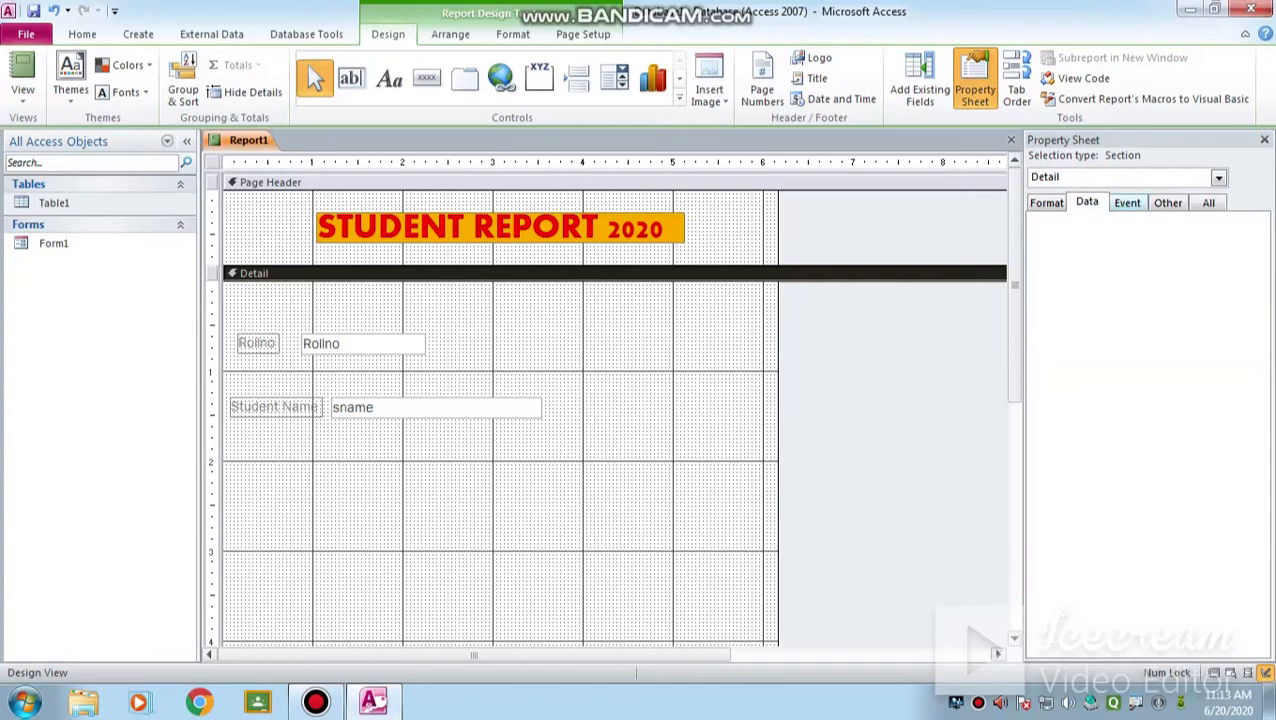
pyautogui.click(1127, 202)
pyautogui.click(1167, 202)
pyautogui.click(1208, 202)
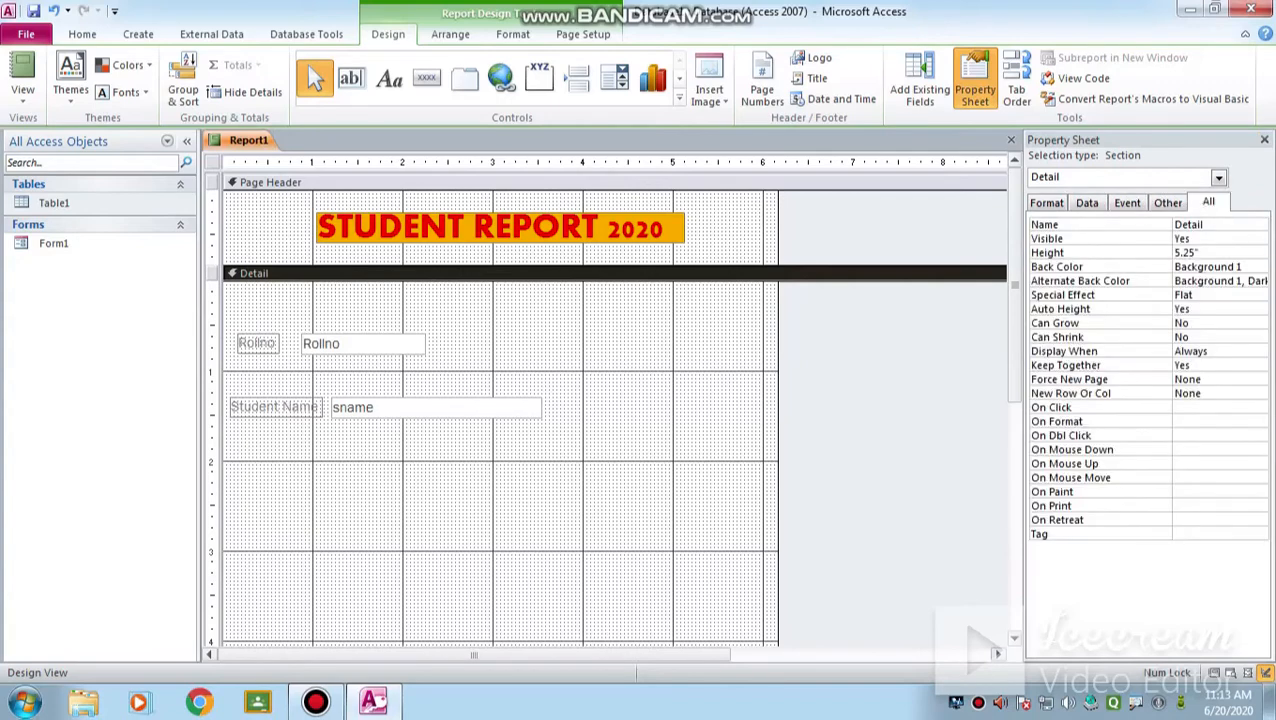
# - Add the photo field from Table1 on the right side of the Detail section and delete its attached label
pyautogui.click(975, 90)
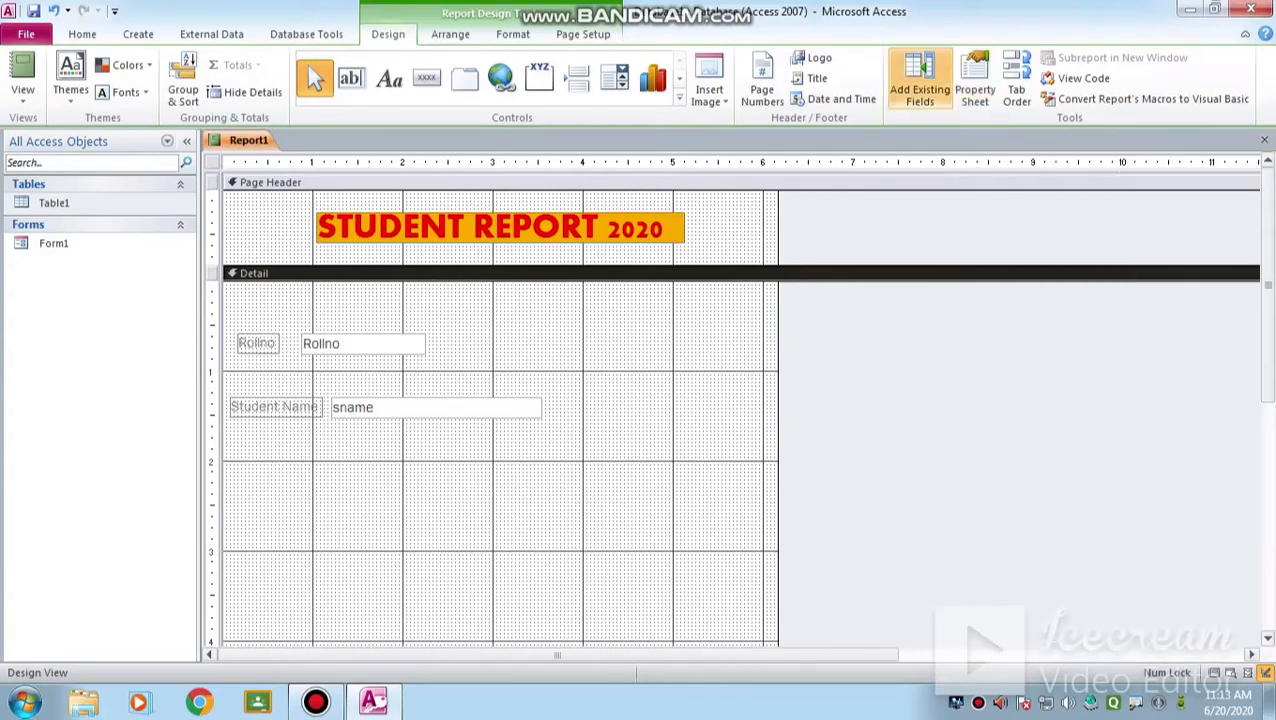
pyautogui.click(920, 90)
pyautogui.moveTo(1077, 258); pyautogui.dragTo(940, 350)
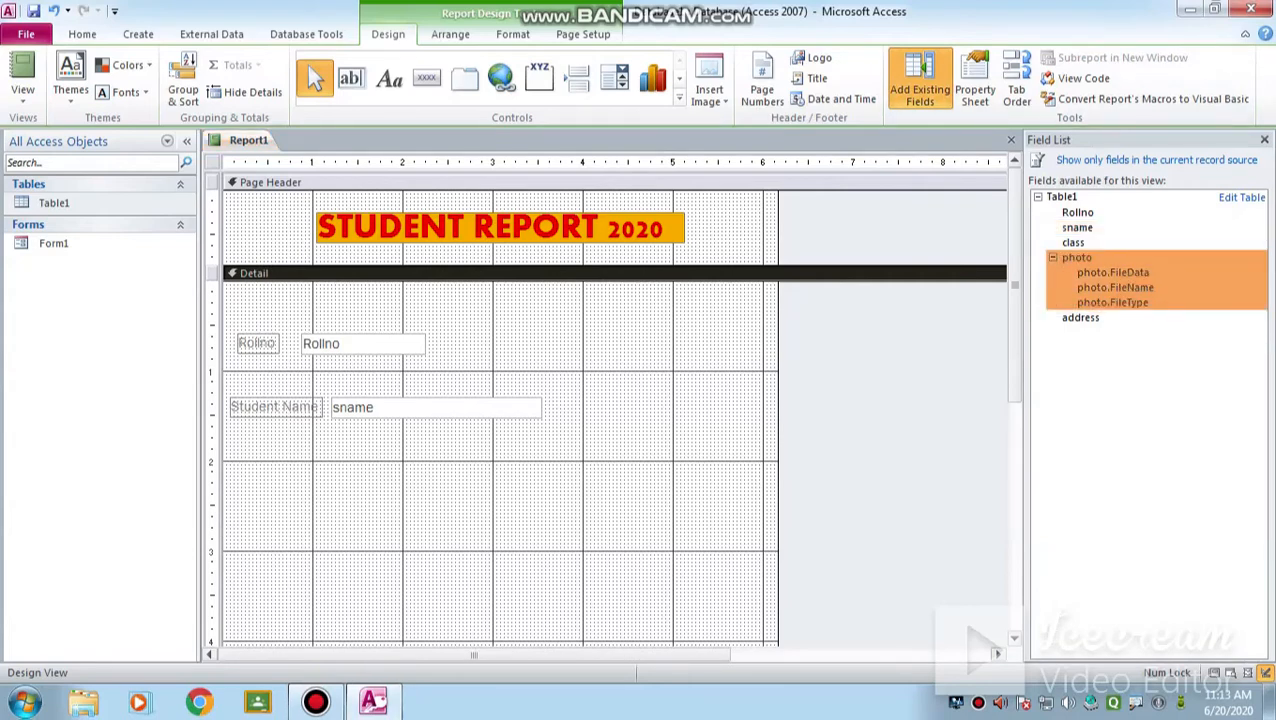
pyautogui.moveTo(660, 370); pyautogui.dragTo(652, 366)
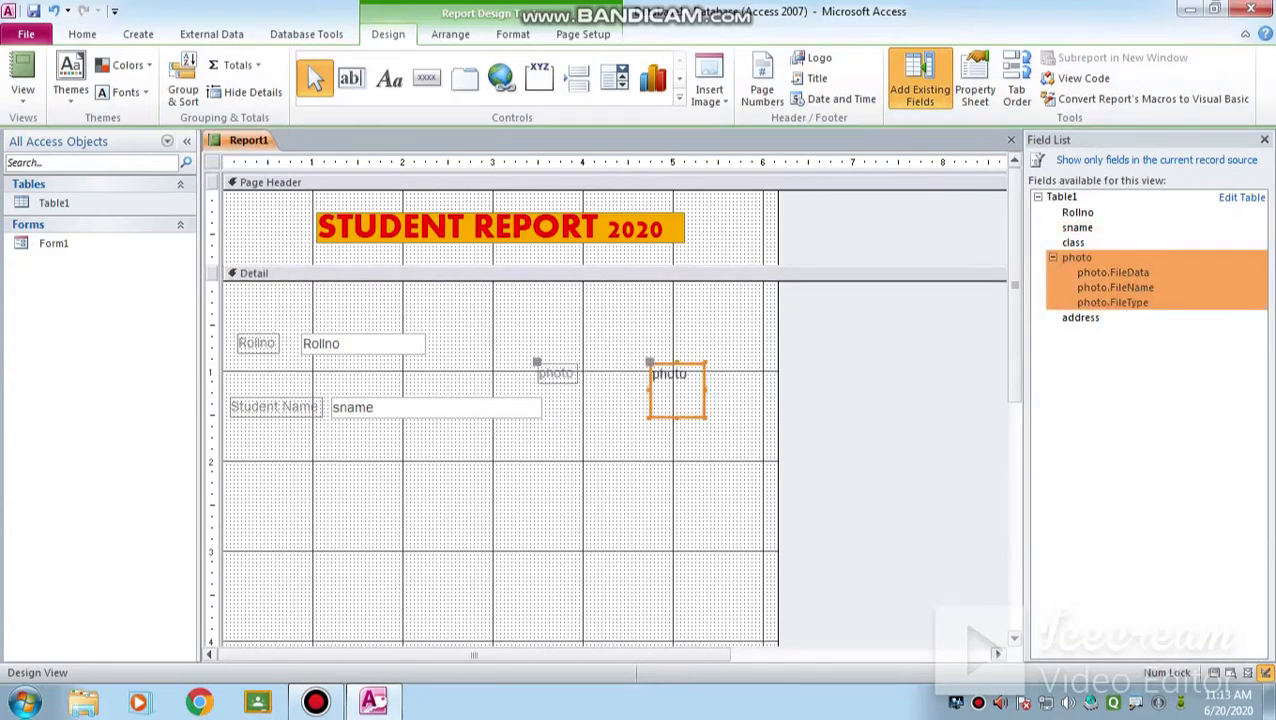
pyautogui.click(606, 430)
pyautogui.click(557, 374)
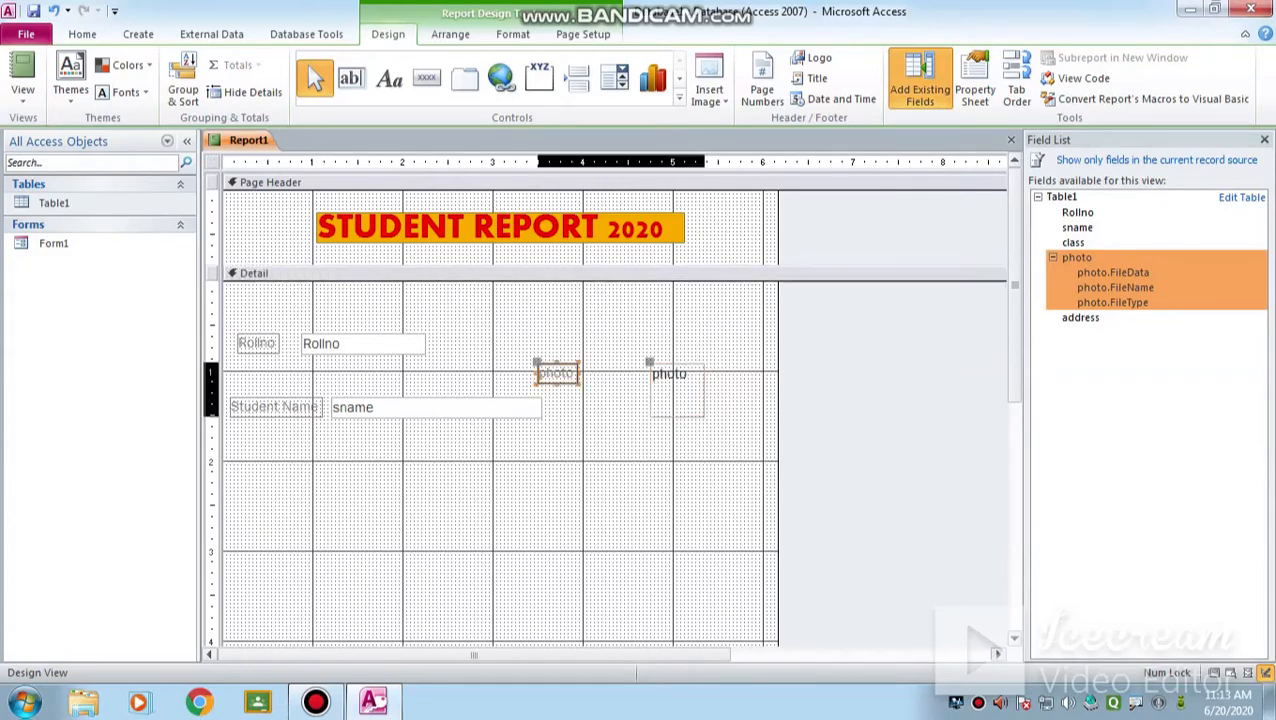
pyautogui.press('Delete')
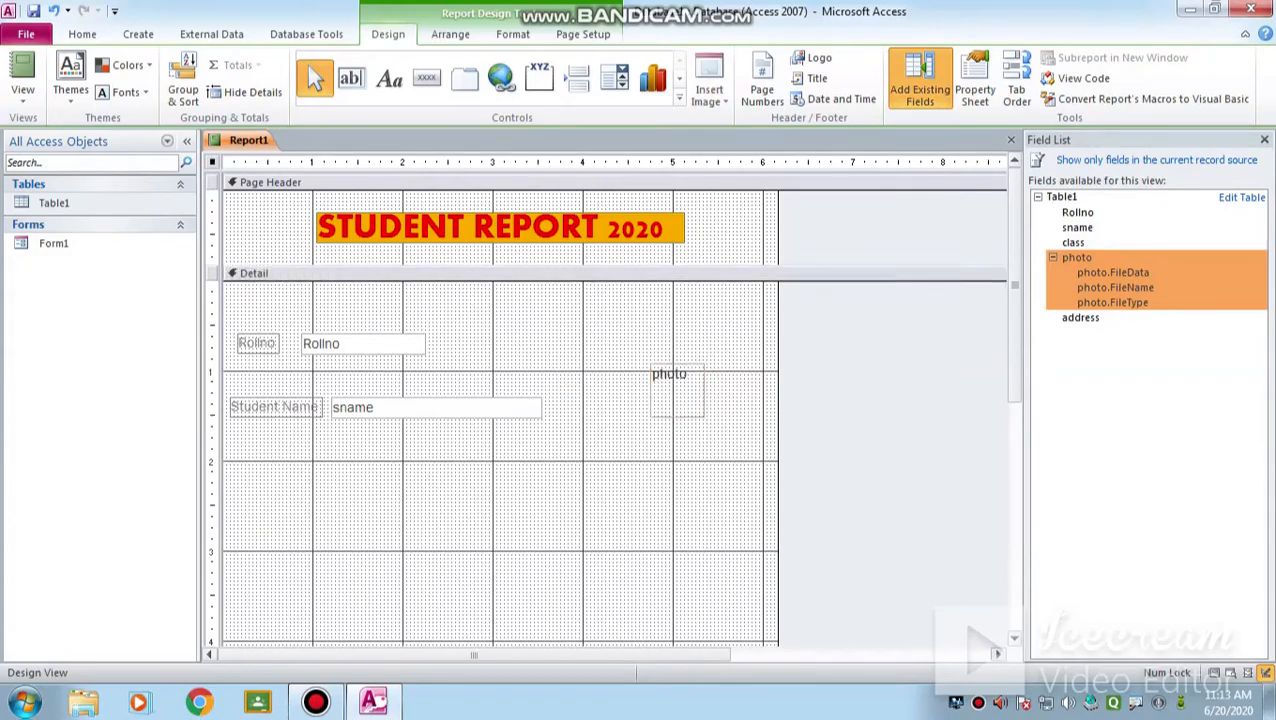
# - Enlarge the photo frame to about 1.1 inches wide and 1.3 inches high
pyautogui.click(677, 391)
pyautogui.click(677, 391)
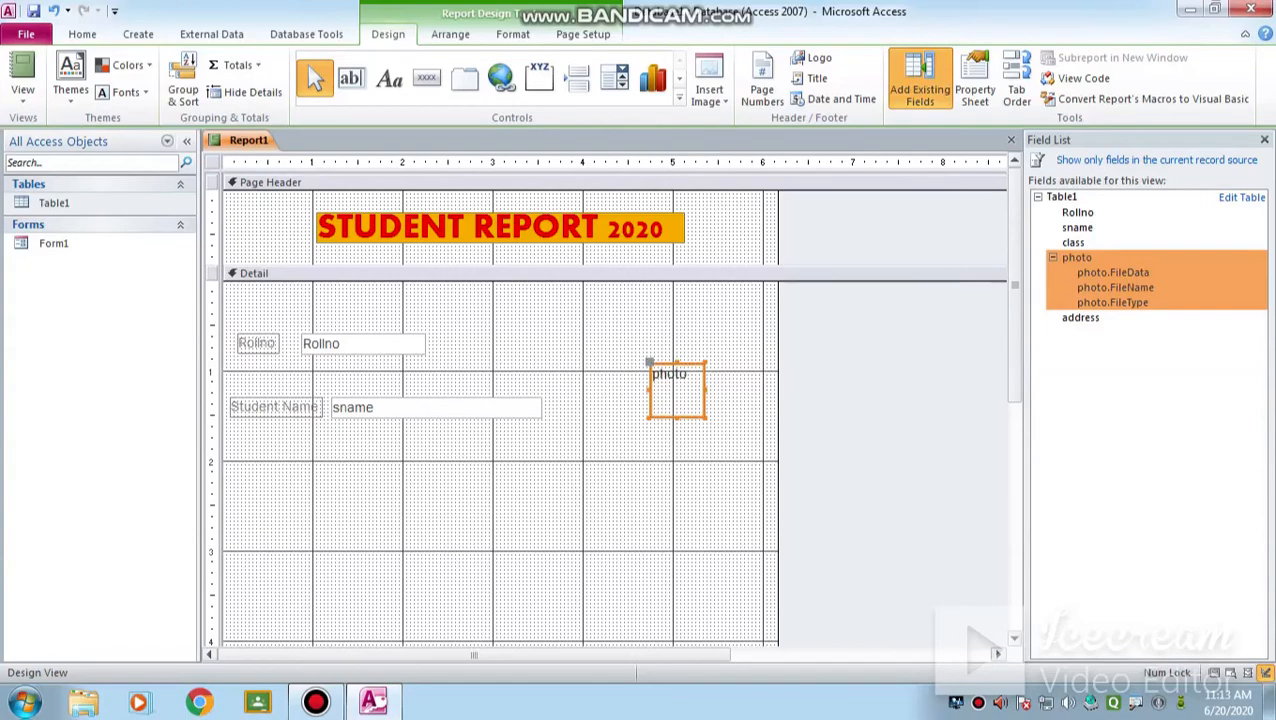
pyautogui.moveTo(705, 362); pyautogui.dragTo(737, 322)
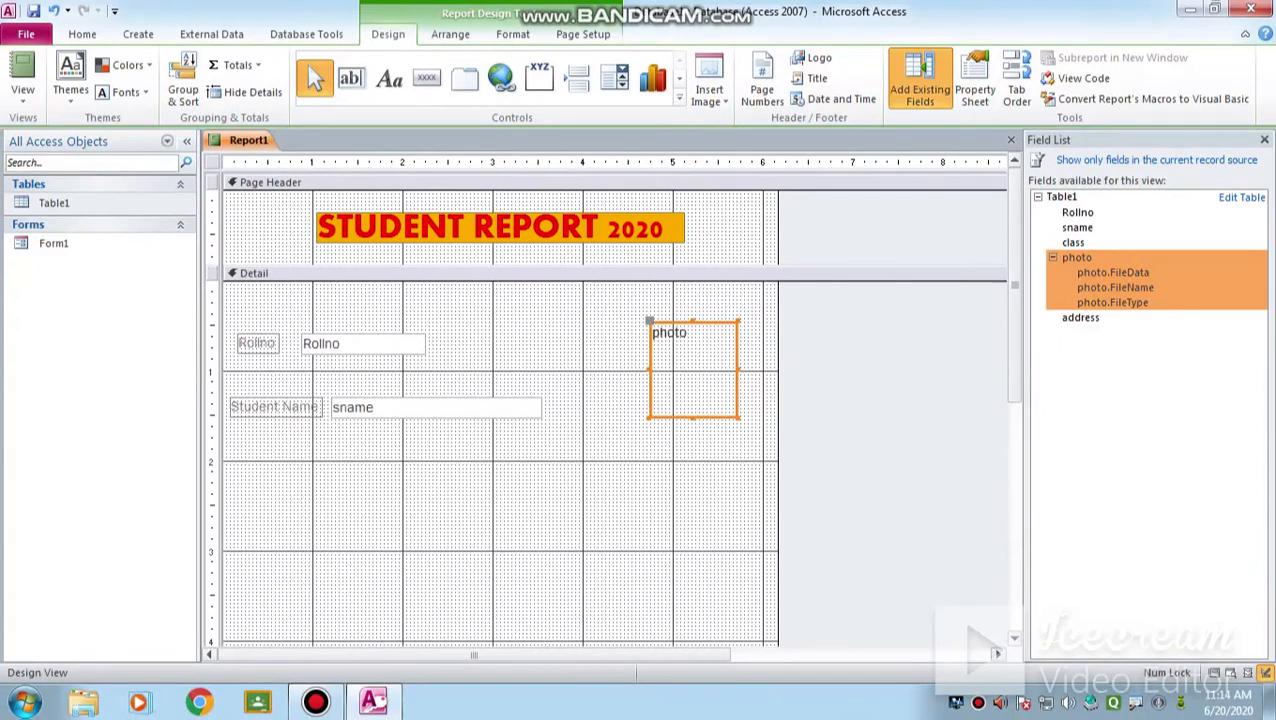
pyautogui.moveTo(649, 418); pyautogui.dragTo(638, 436)
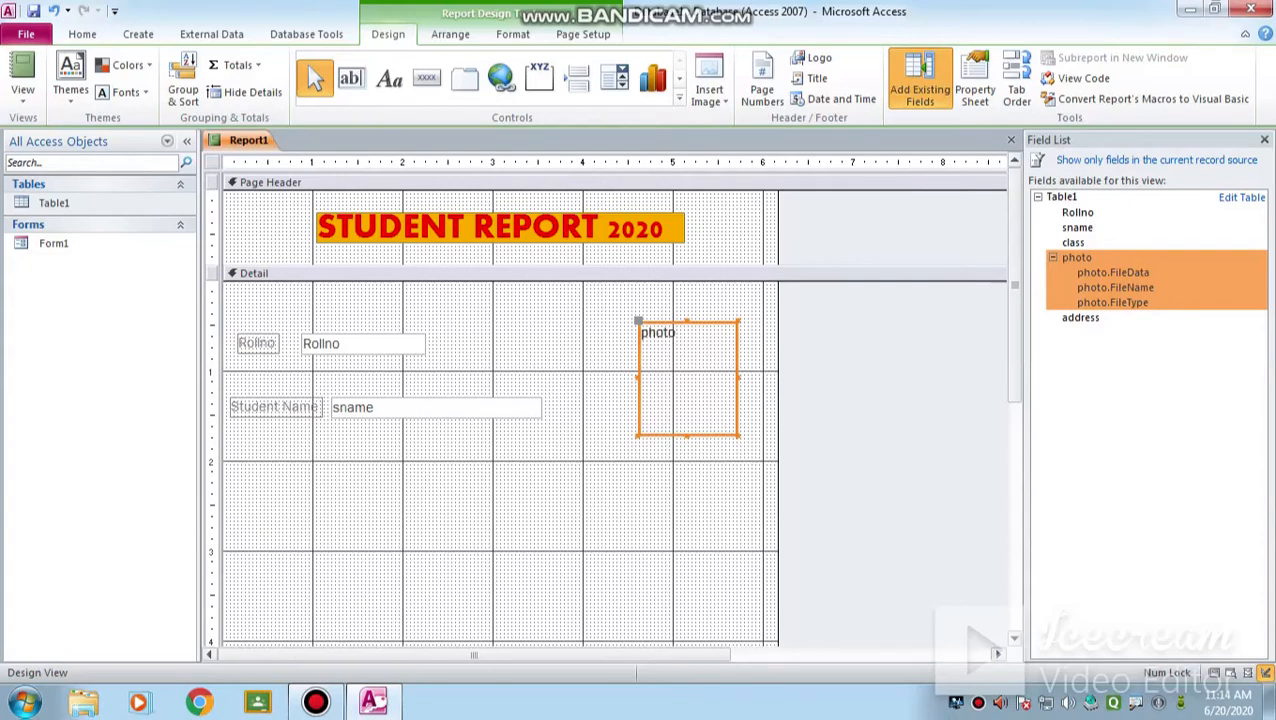
# - Add the class field below Student Name, and widen its label to about 0.75 inch and its text box to about 1.2 inches
pyautogui.click(437, 408)
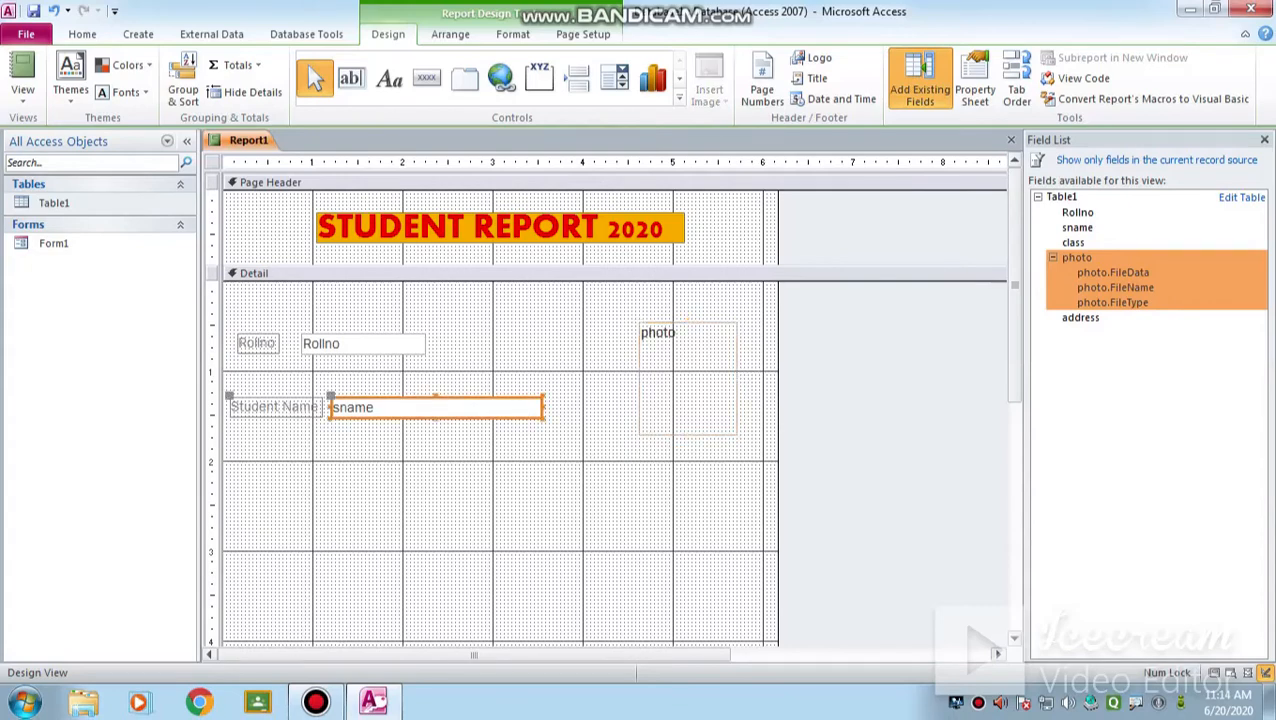
pyautogui.click(1073, 242)
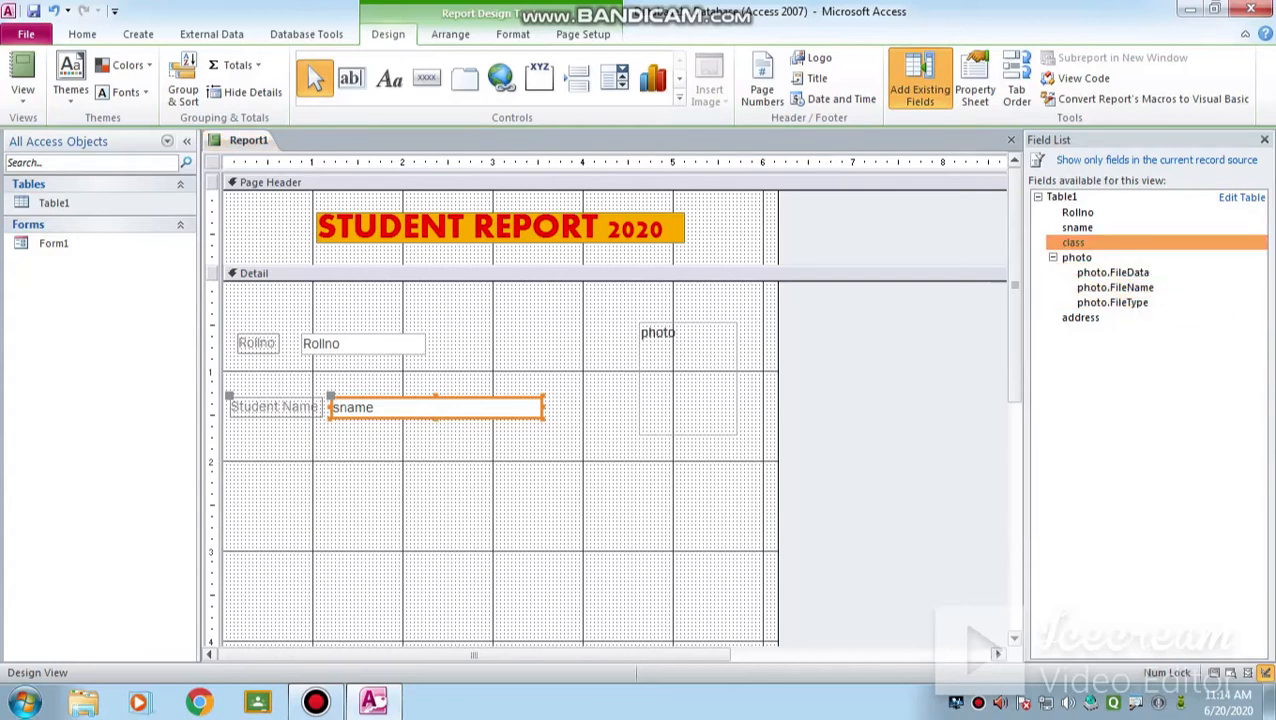
pyautogui.moveTo(1073, 242); pyautogui.dragTo(368, 476)
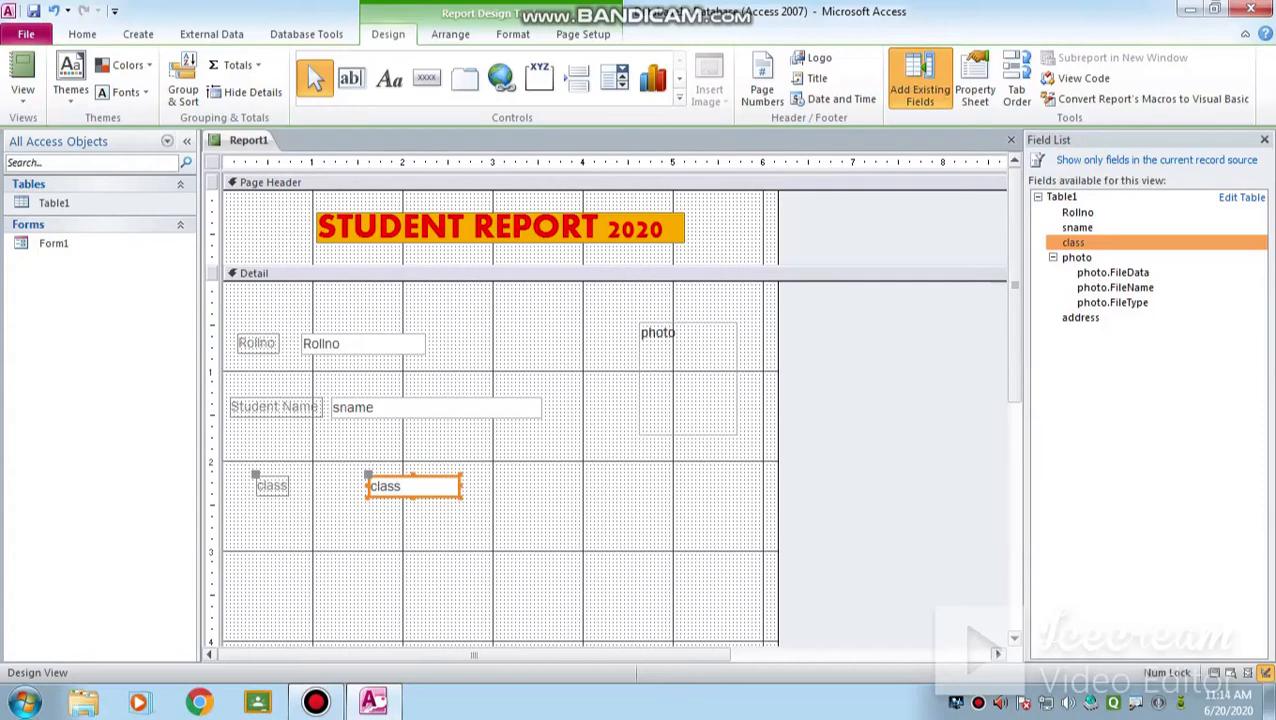
pyautogui.moveTo(368, 475); pyautogui.dragTo(334, 470)
pyautogui.click(240, 478)
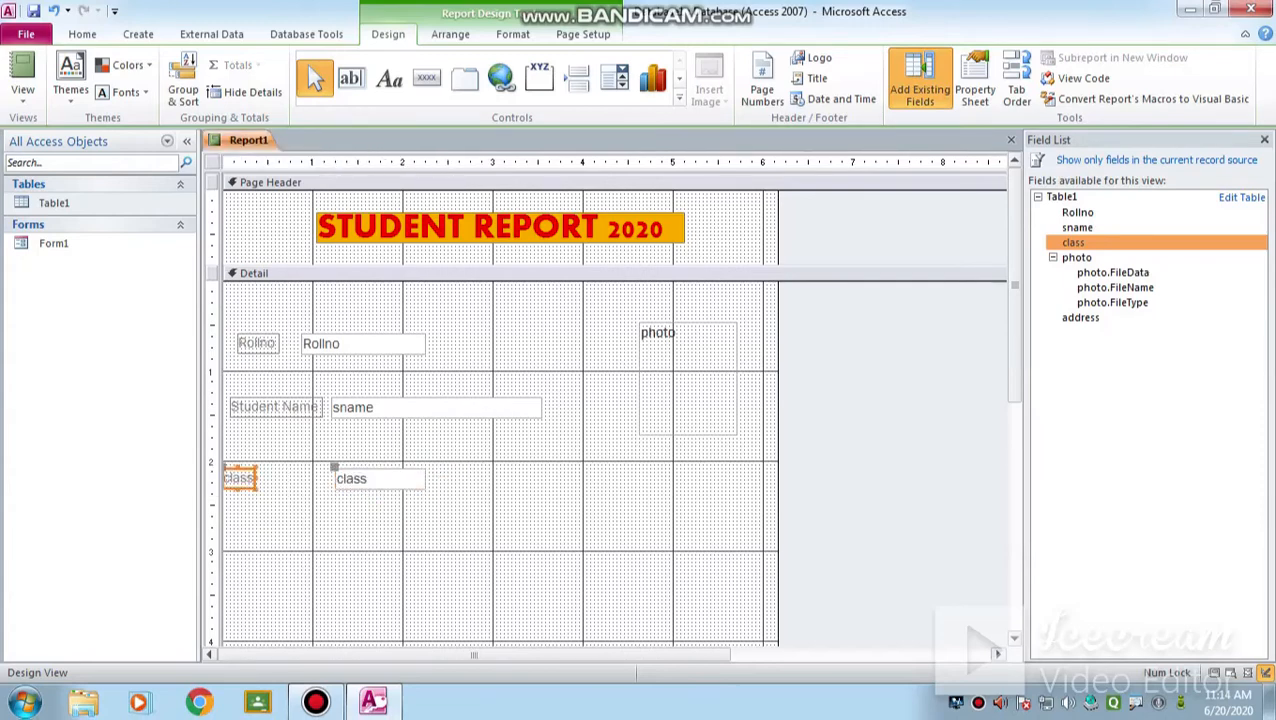
pyautogui.moveTo(256, 478); pyautogui.dragTo(315, 478)
pyautogui.click(378, 479)
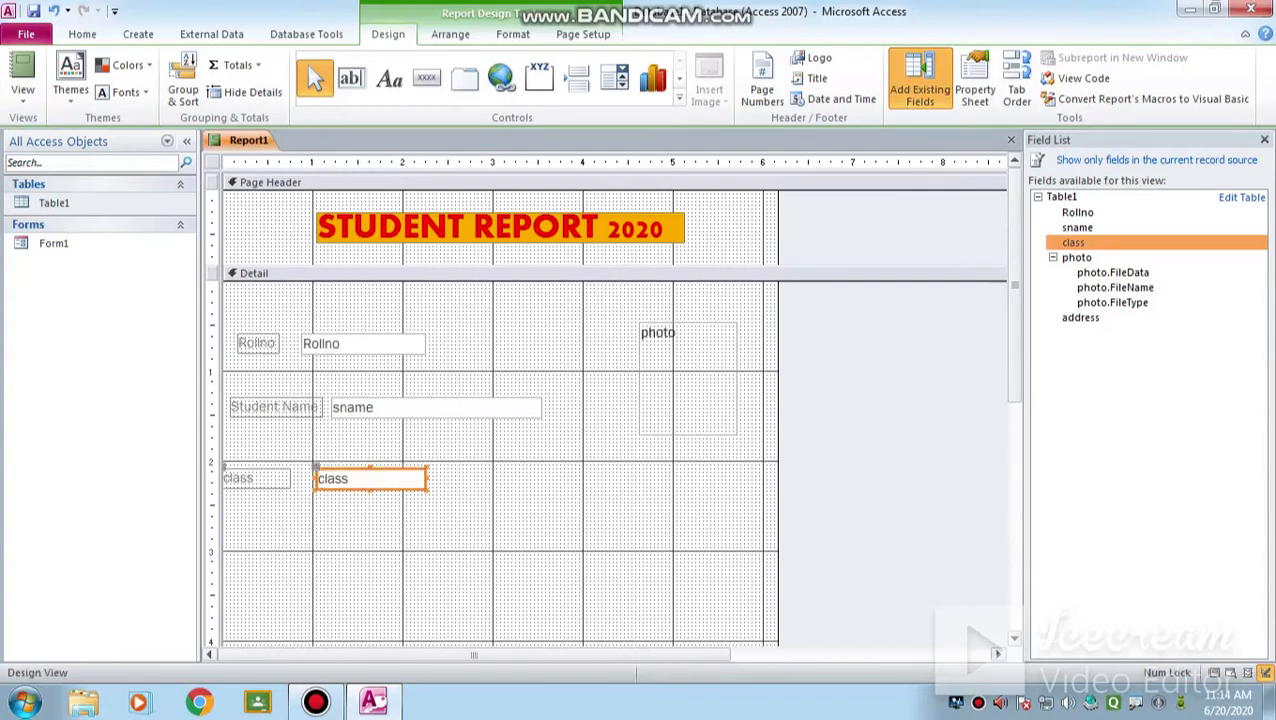
# - Shift the Rollno label and text box slightly right, closer in line with the class text box
pyautogui.click(363, 344)
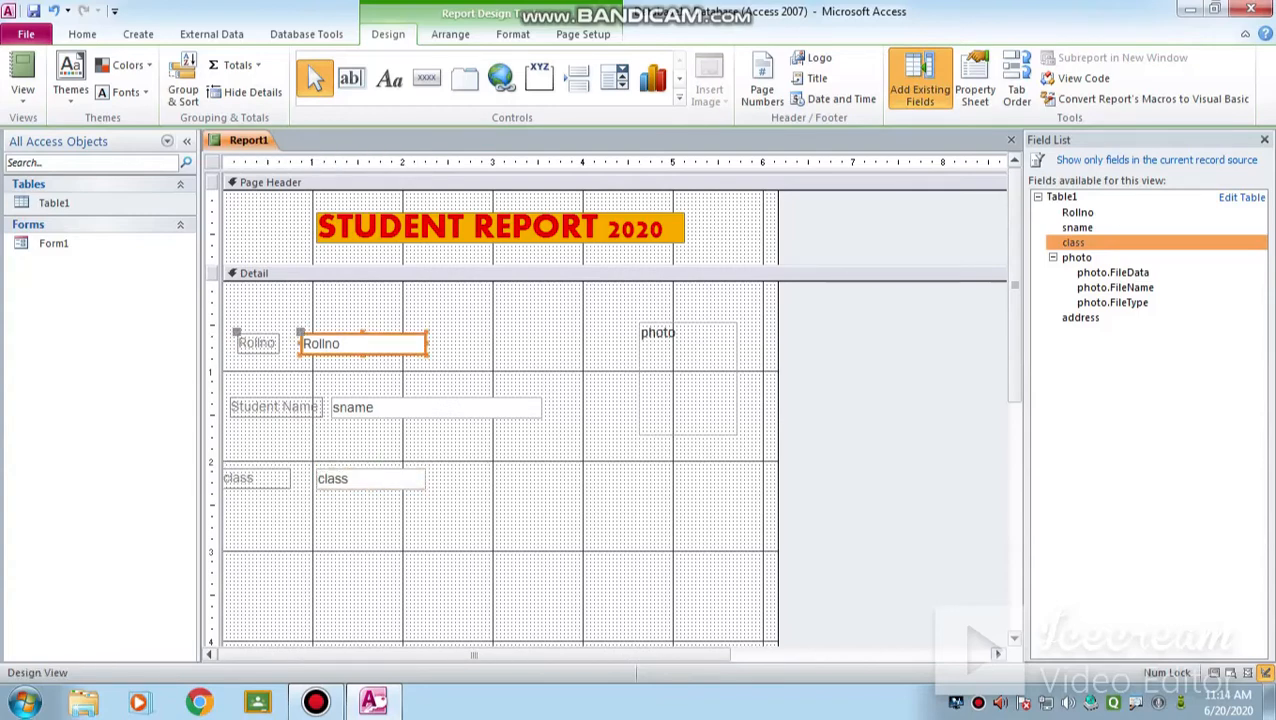
pyautogui.moveTo(363, 344); pyautogui.dragTo(375, 344)
pyautogui.click(514, 356)
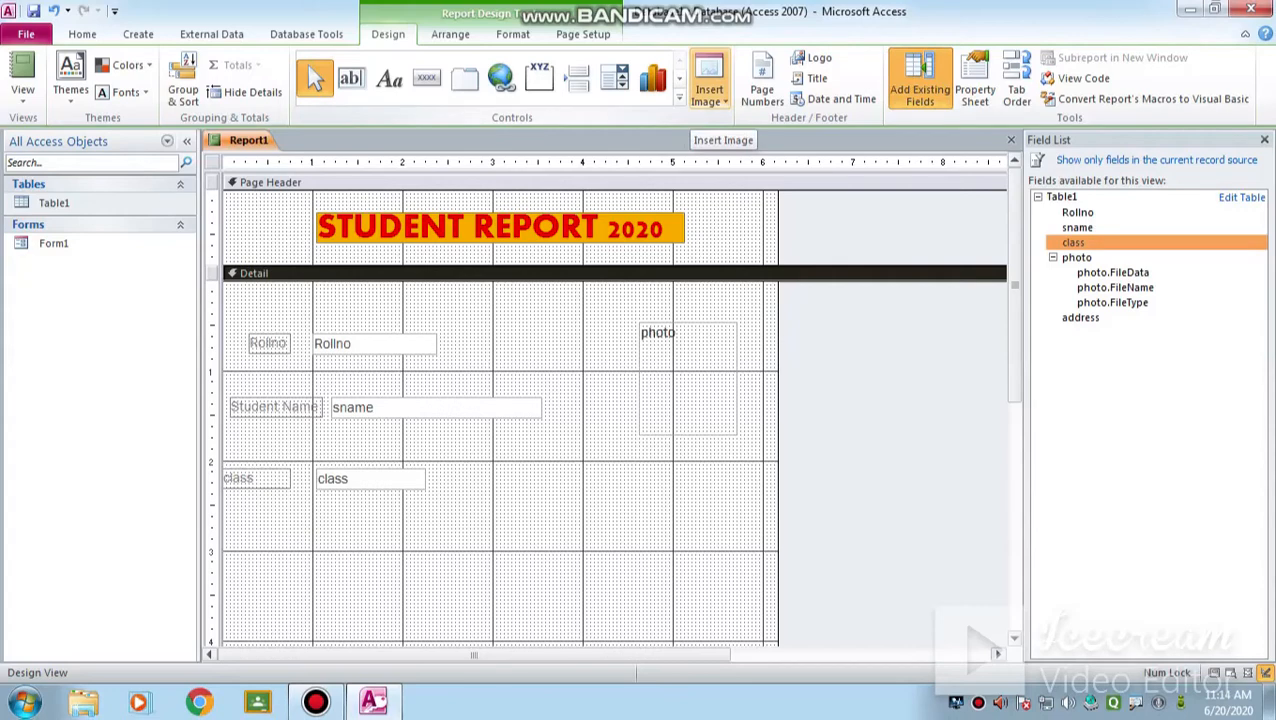
# - Insert the student picture and place it in the Page Header before the title, sized about 0.7 by 0.6 inch
pyautogui.click(708, 80)
pyautogui.click(729, 162)
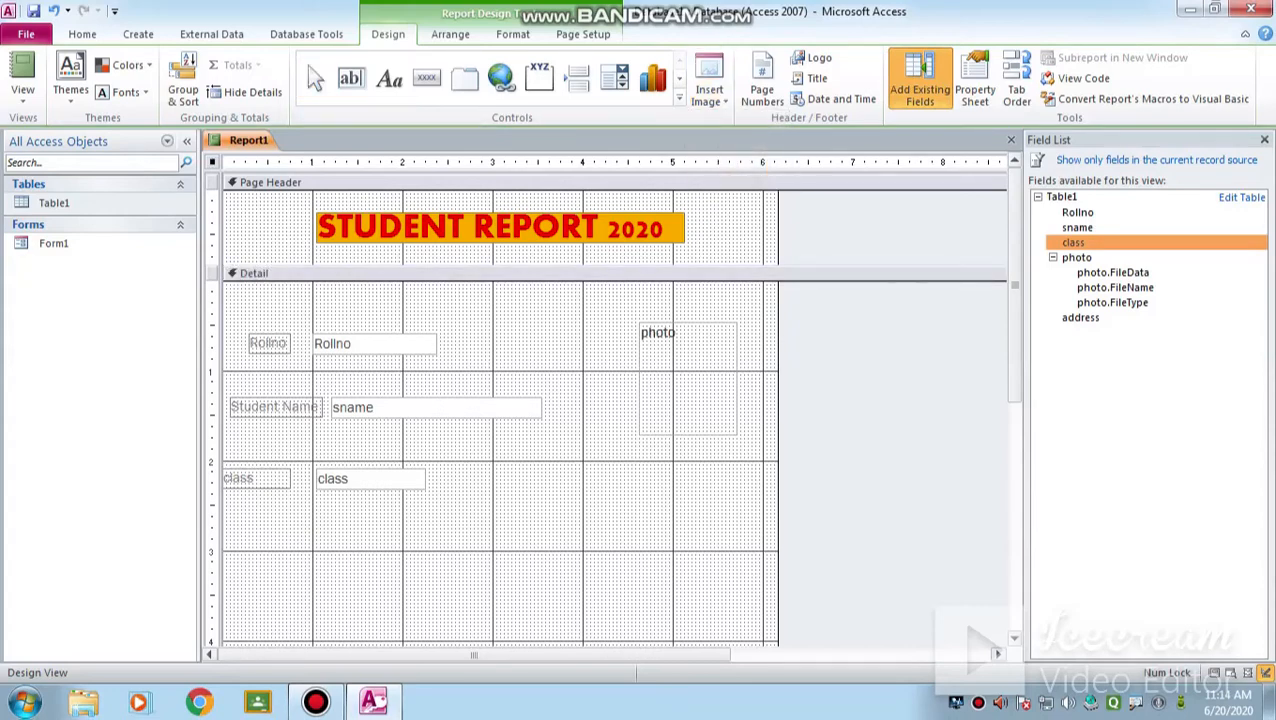
pyautogui.moveTo(598, 472); pyautogui.dragTo(715, 627)
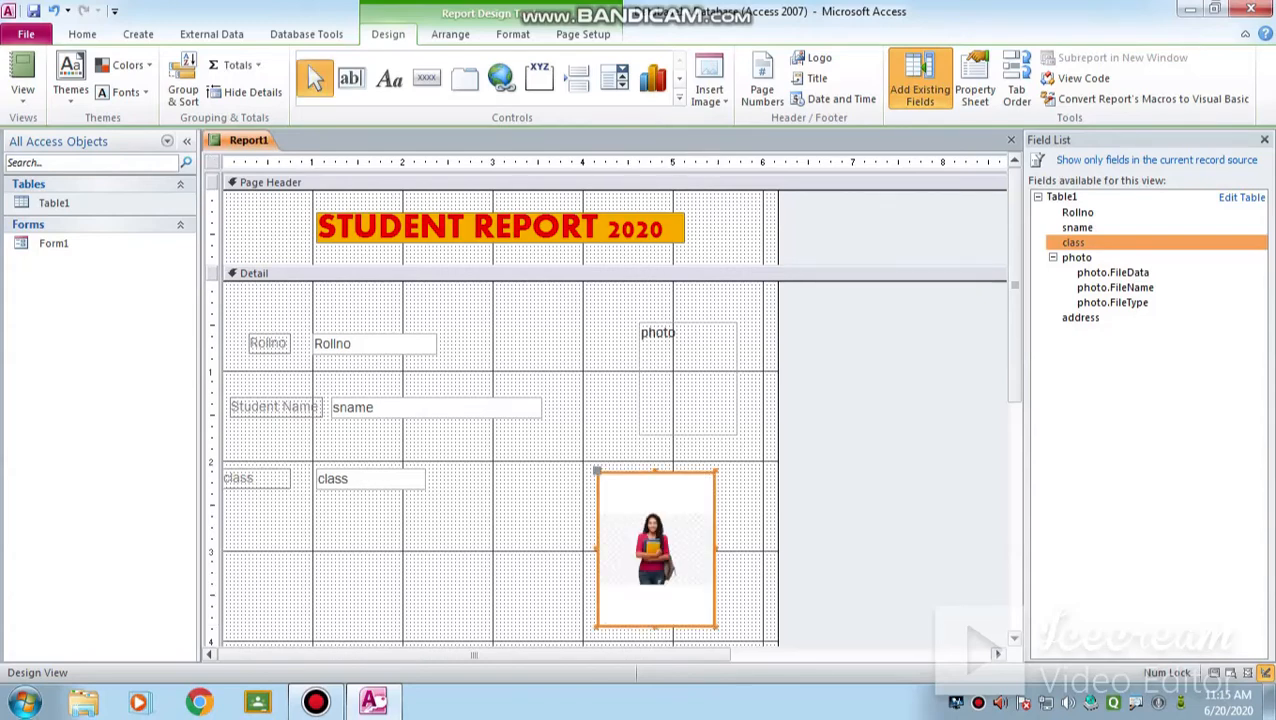
pyautogui.click(747, 560)
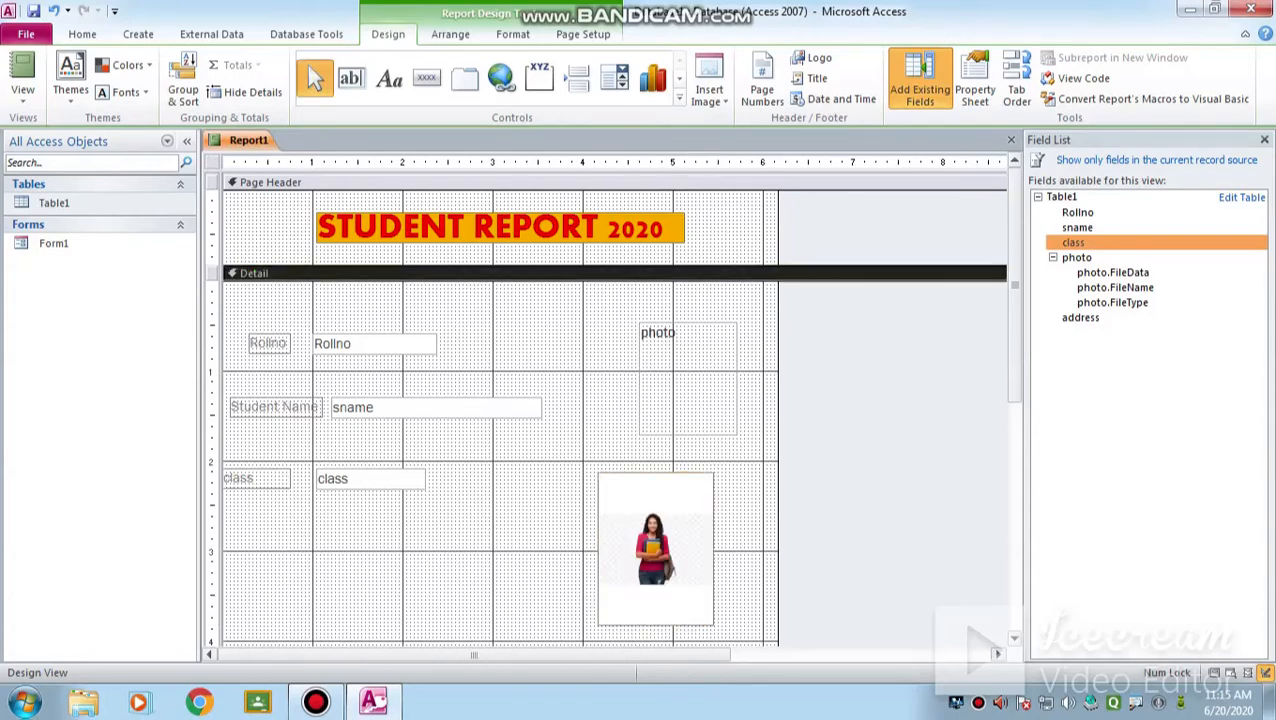
pyautogui.click(657, 549)
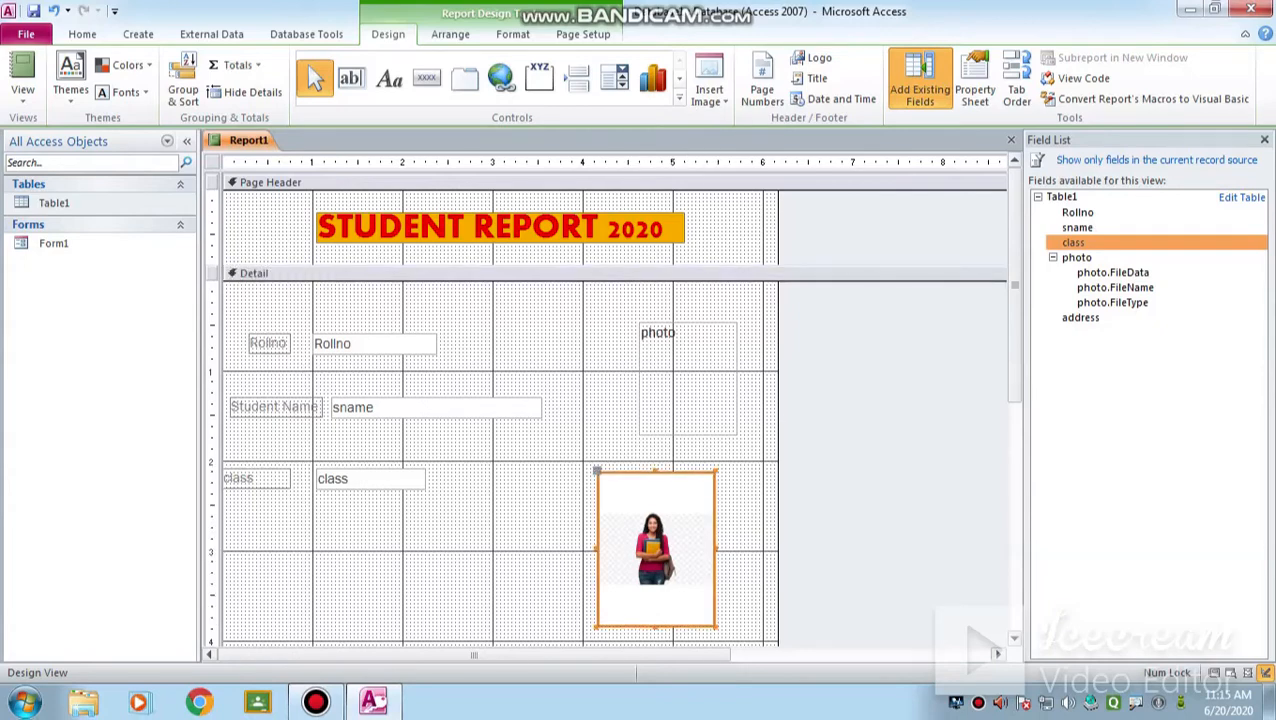
pyautogui.moveTo(715, 627); pyautogui.dragTo(267, 227)
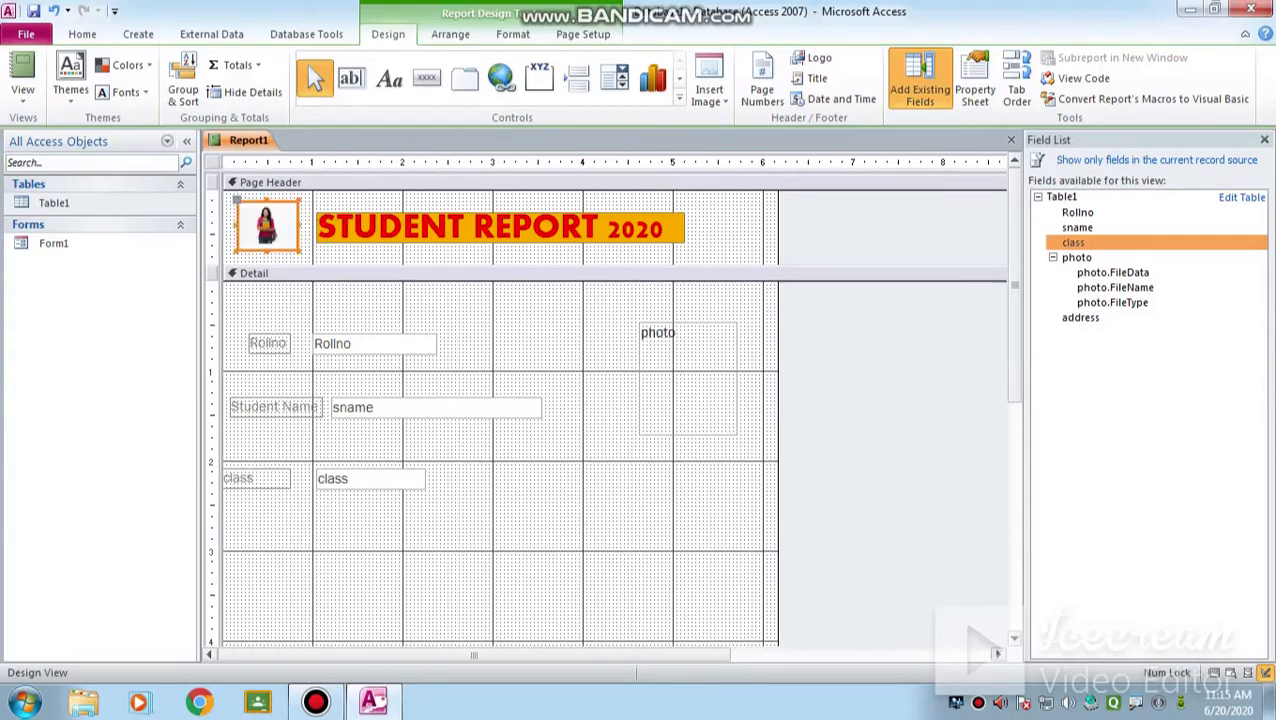
pyautogui.click(450, 511)
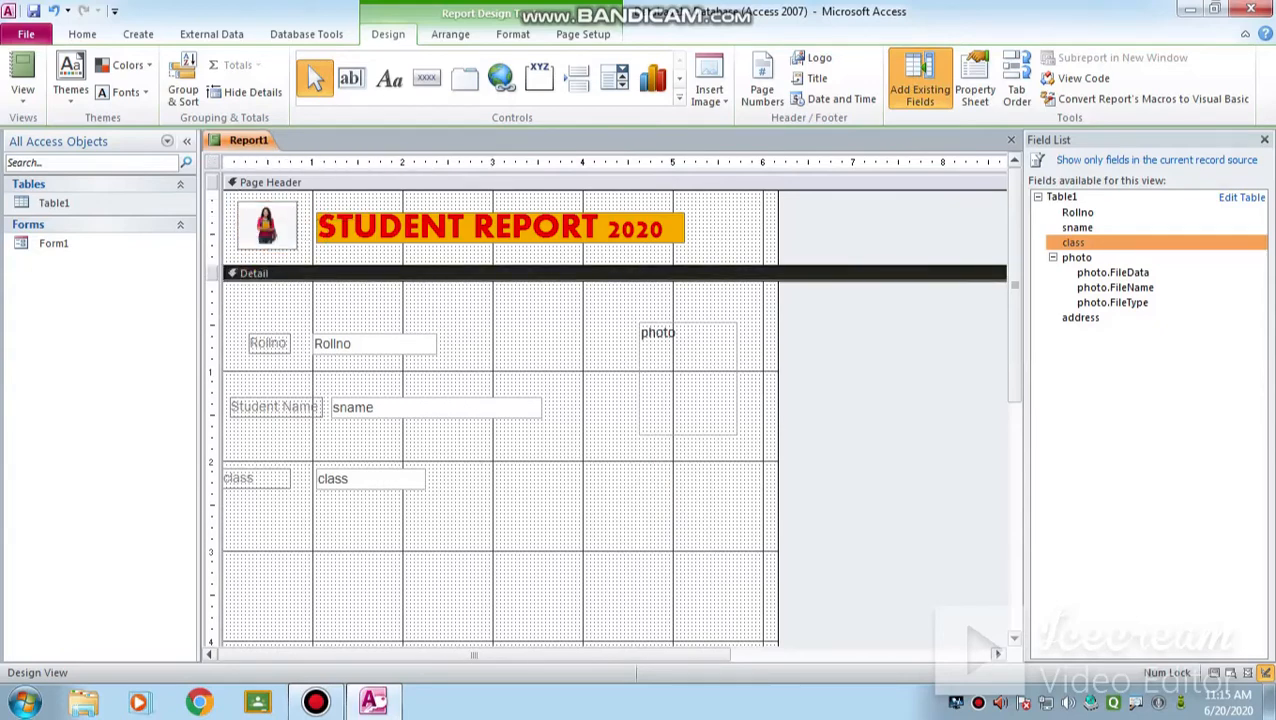
# - Shorten the Detail section to about 4.8 inches and insert date and time controls, using the 20-Jun-20 date format
pyautogui.scroll(-3, 500, 400)
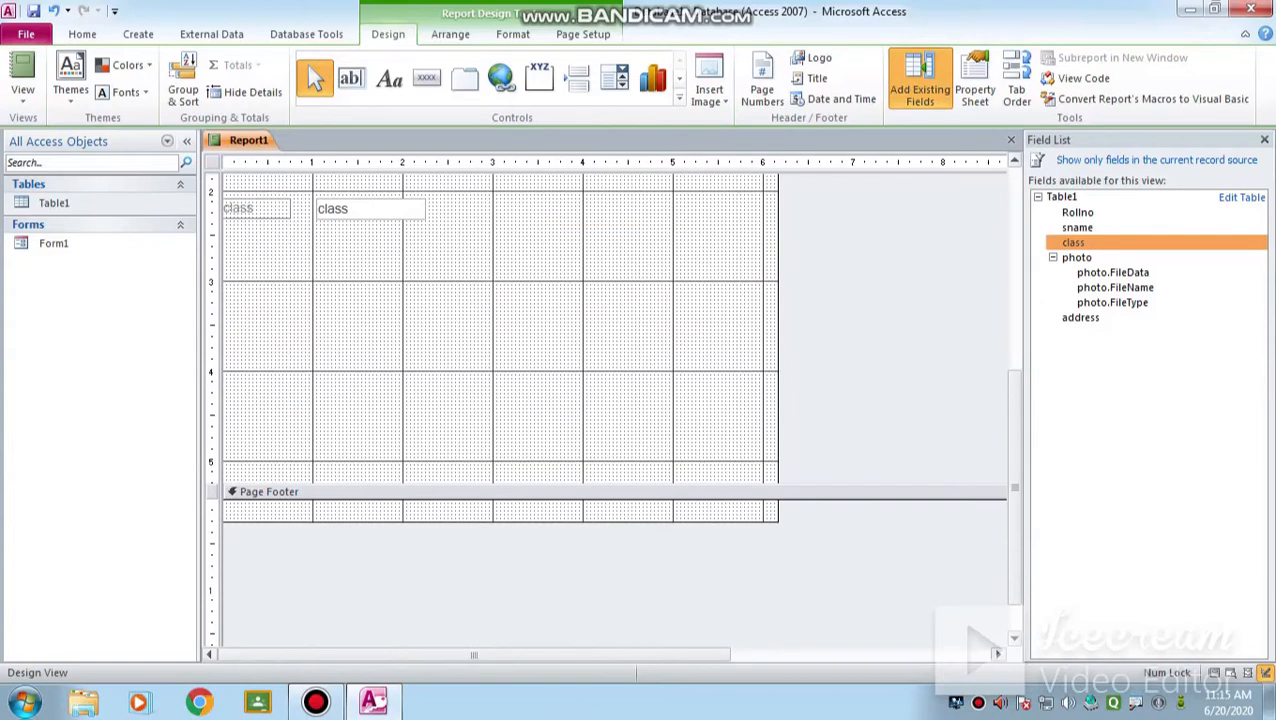
pyautogui.moveTo(480, 484); pyautogui.dragTo(480, 443)
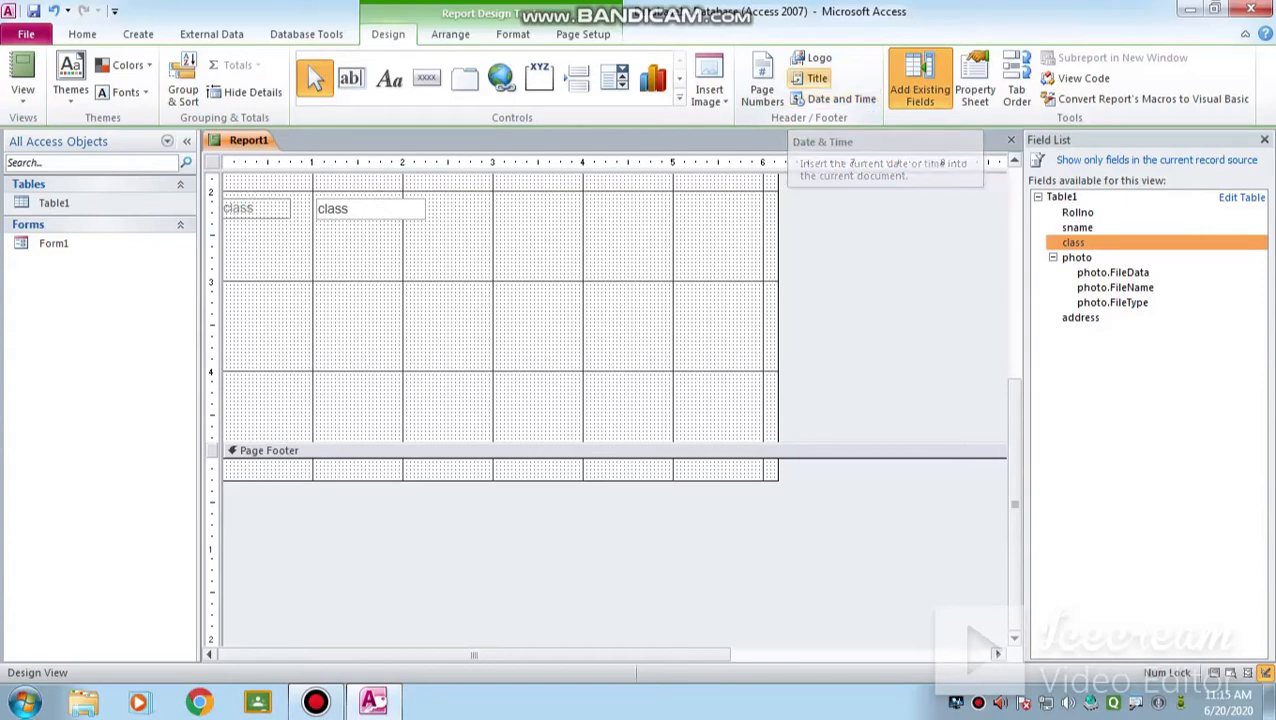
pyautogui.click(835, 98)
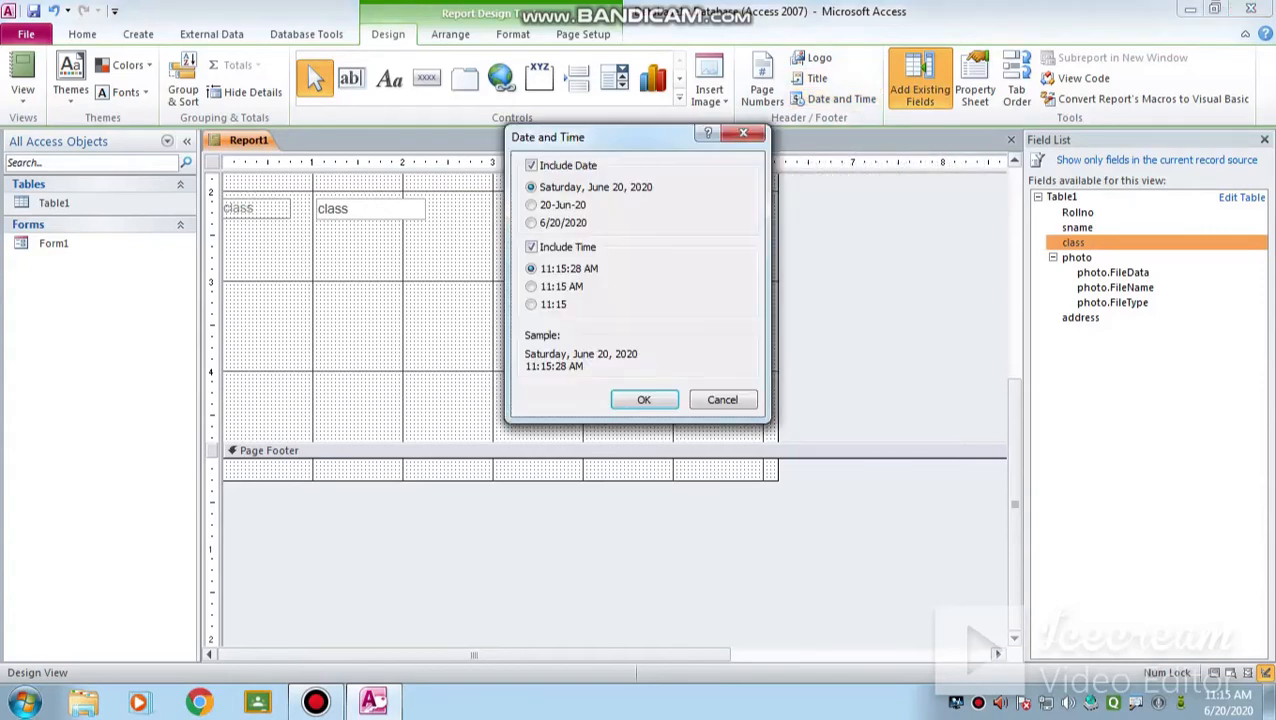
pyautogui.click(531, 204)
pyautogui.click(644, 399)
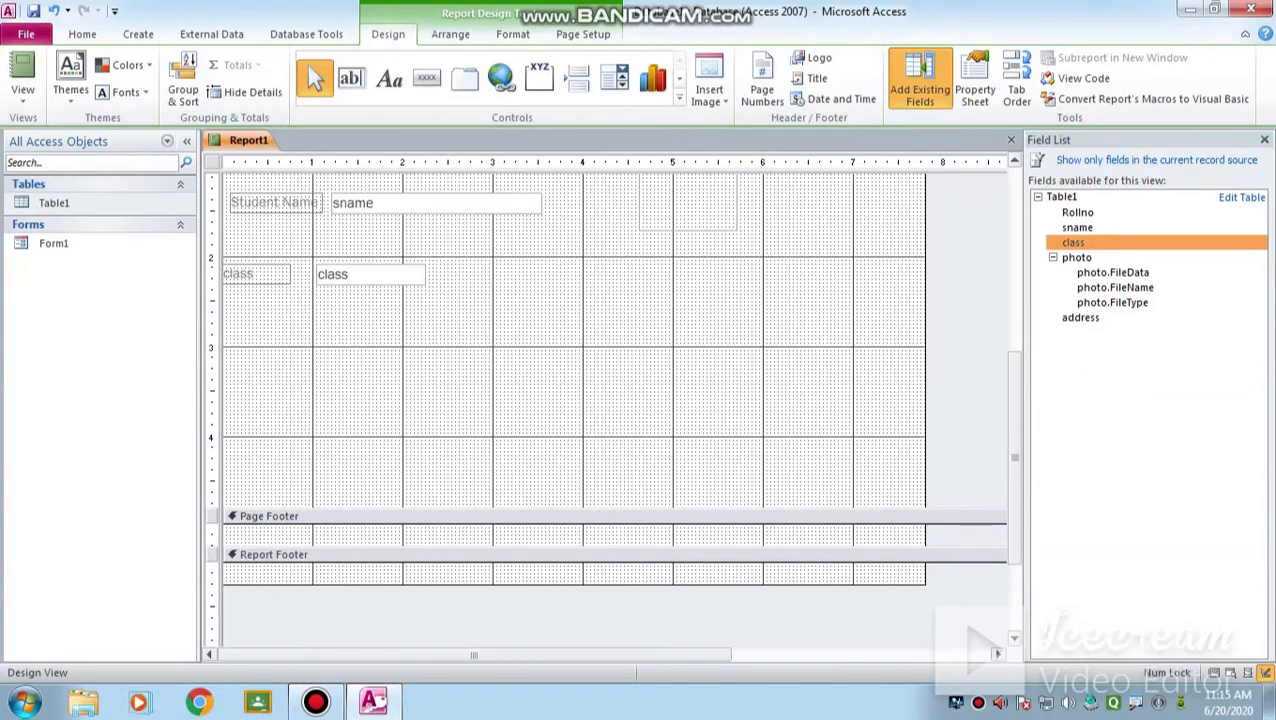
# - Shorten the Detail section further and try to move the date control from the Report Header down to the footer
pyautogui.moveTo(600, 546); pyautogui.dragTo(600, 463)
pyautogui.scroll(5, 600, 400)
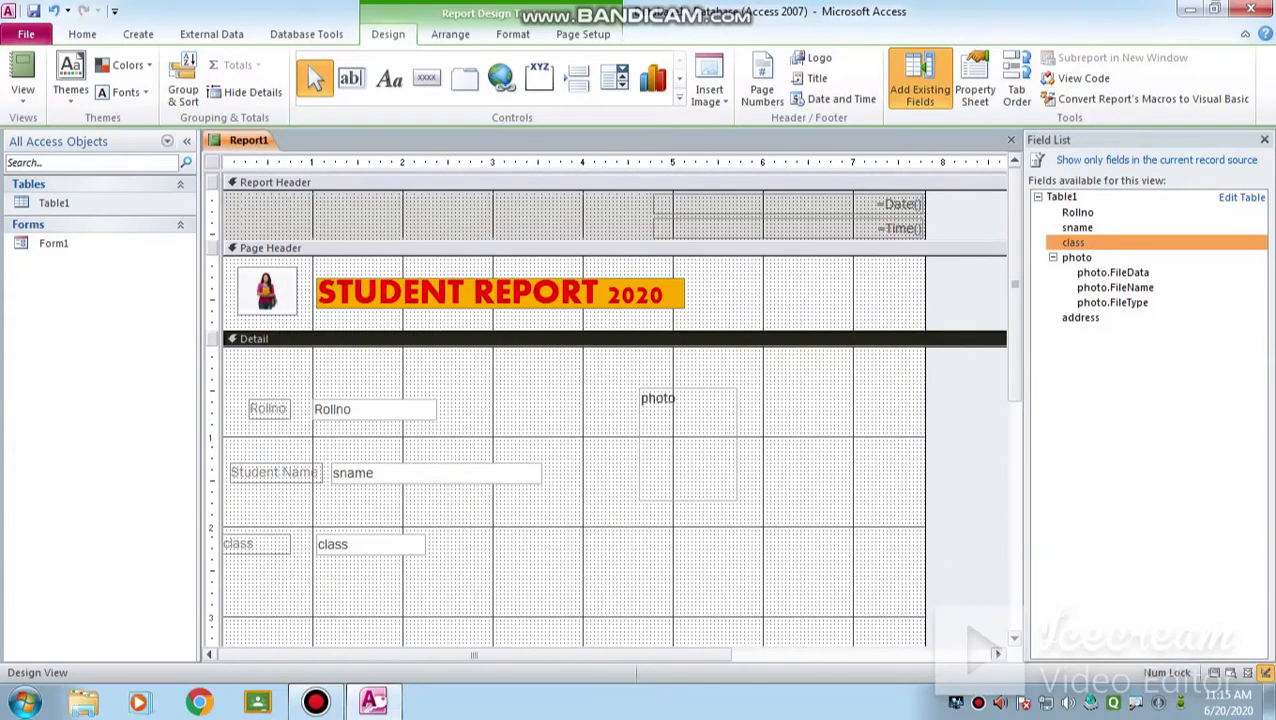
pyautogui.click(800, 204)
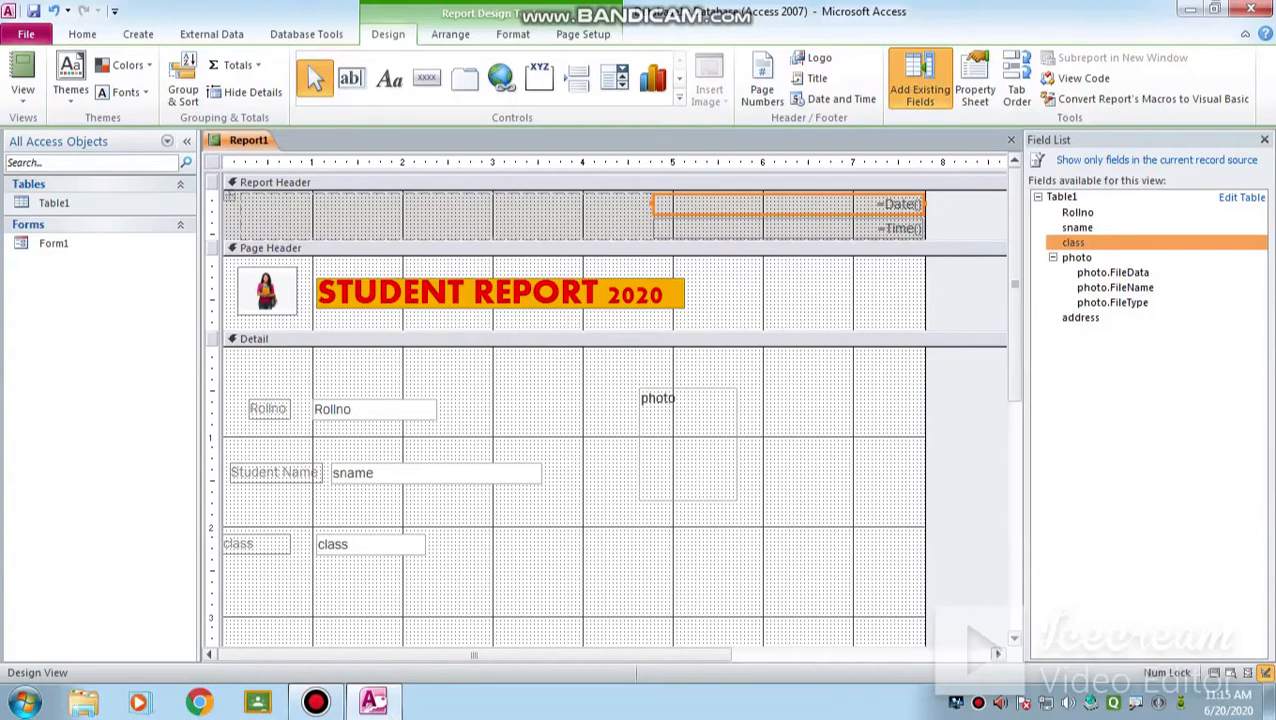
pyautogui.moveTo(800, 204); pyautogui.dragTo(814, 569)
pyautogui.moveTo(654, 568); pyautogui.dragTo(617, 568)
pyautogui.scroll(3, 575, 400)
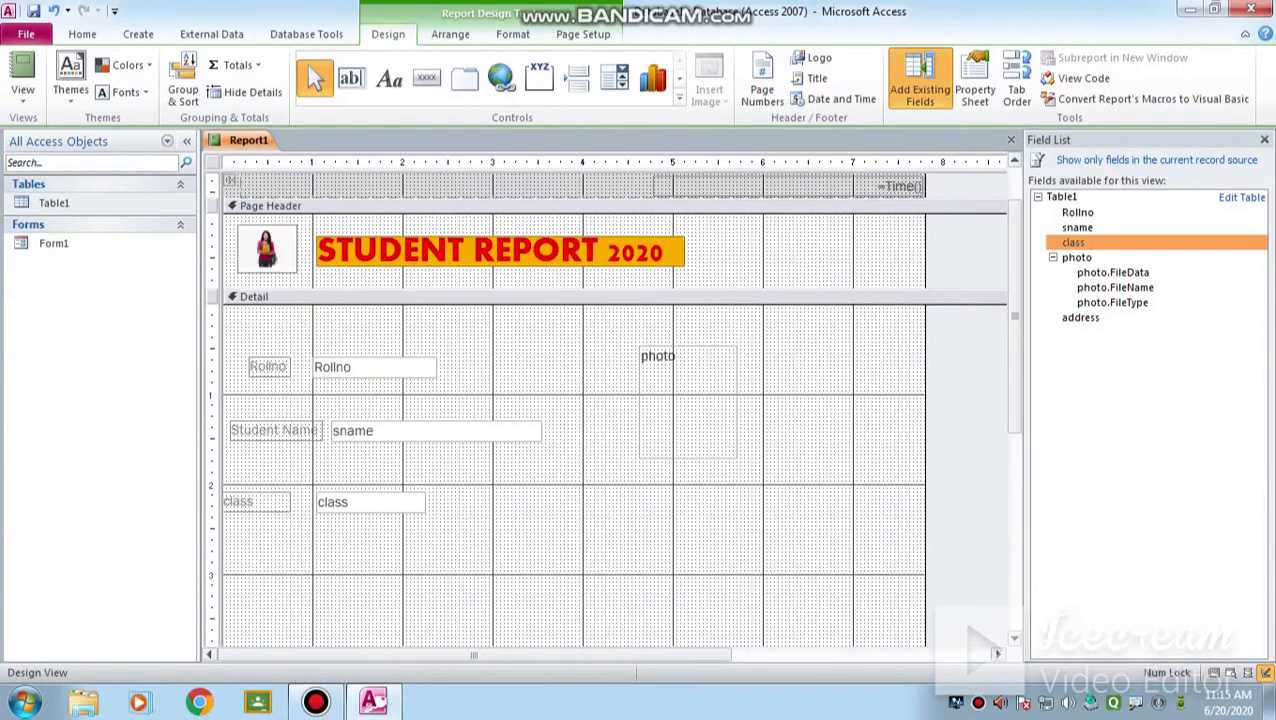
# - Reduce the Detail section to about 3.8 inches and expand the Page Footer to about 0.9 inch high
pyautogui.scroll(-5, 575, 400)
pyautogui.moveTo(575, 421); pyautogui.dragTo(575, 376)
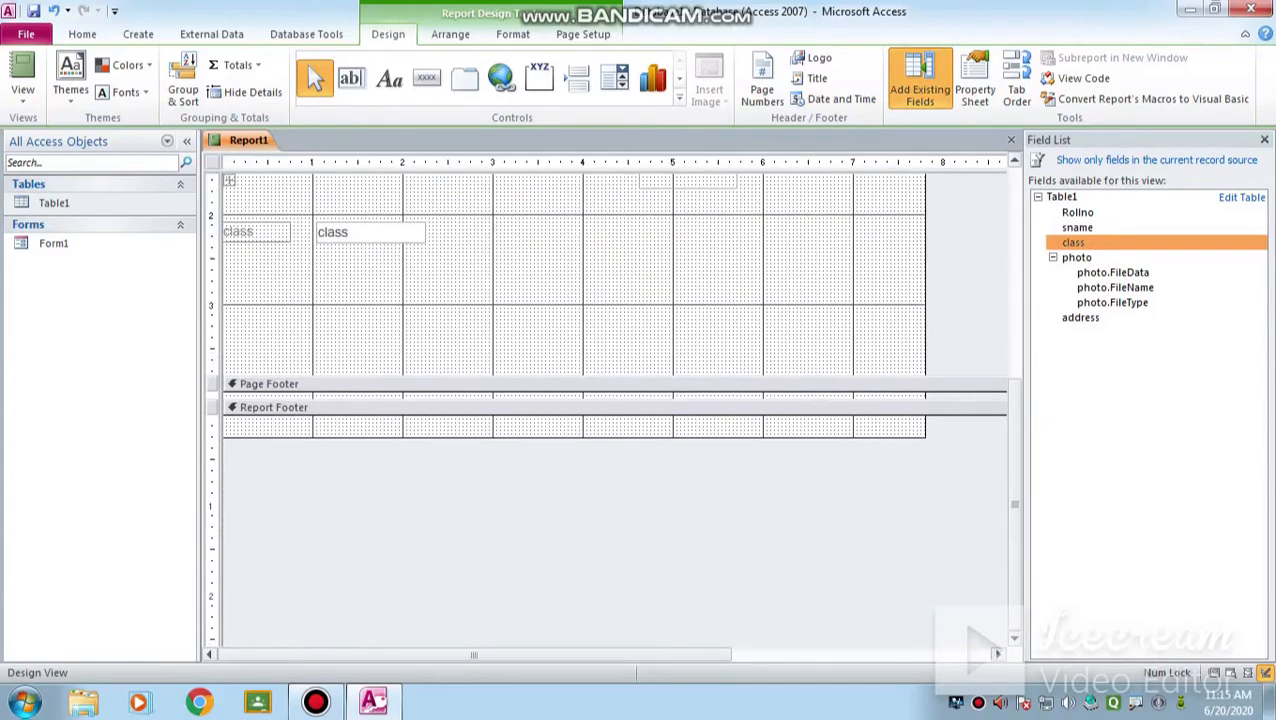
pyautogui.moveTo(575, 437); pyautogui.dragTo(575, 474)
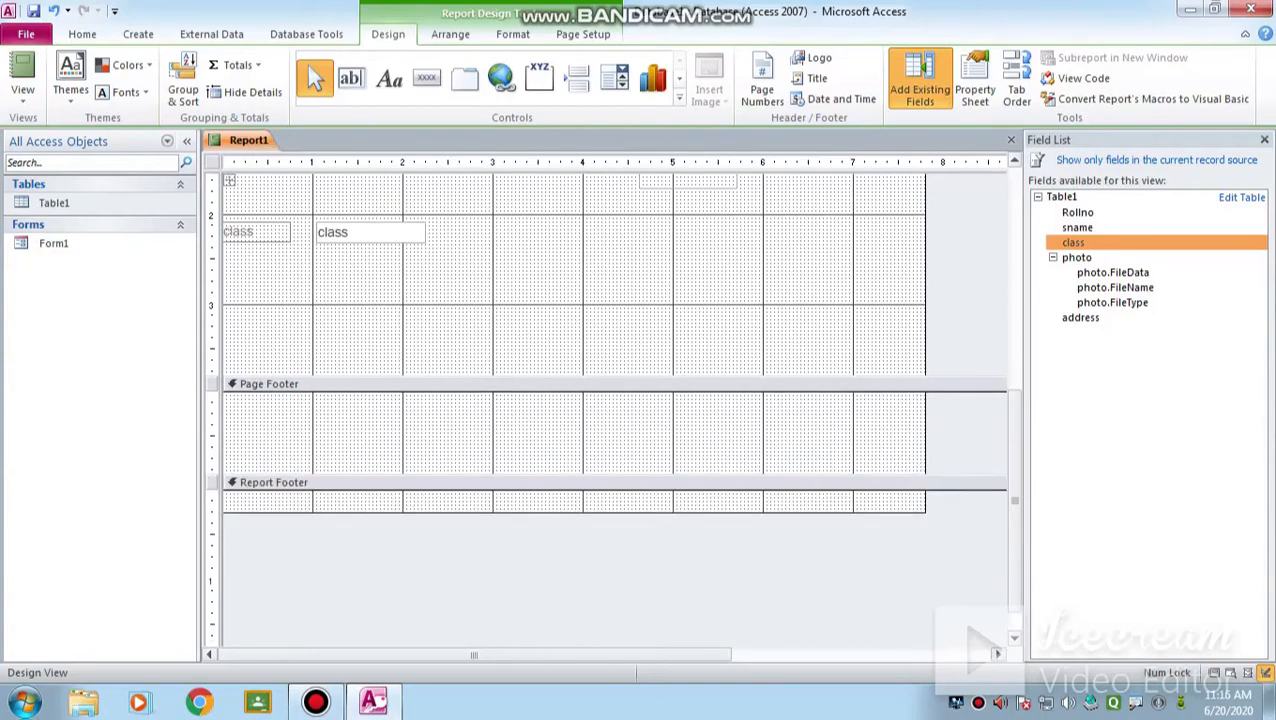
# - Try again to move the Report Header's date control into the expanded Page Footer
pyautogui.scroll(5, 575, 400)
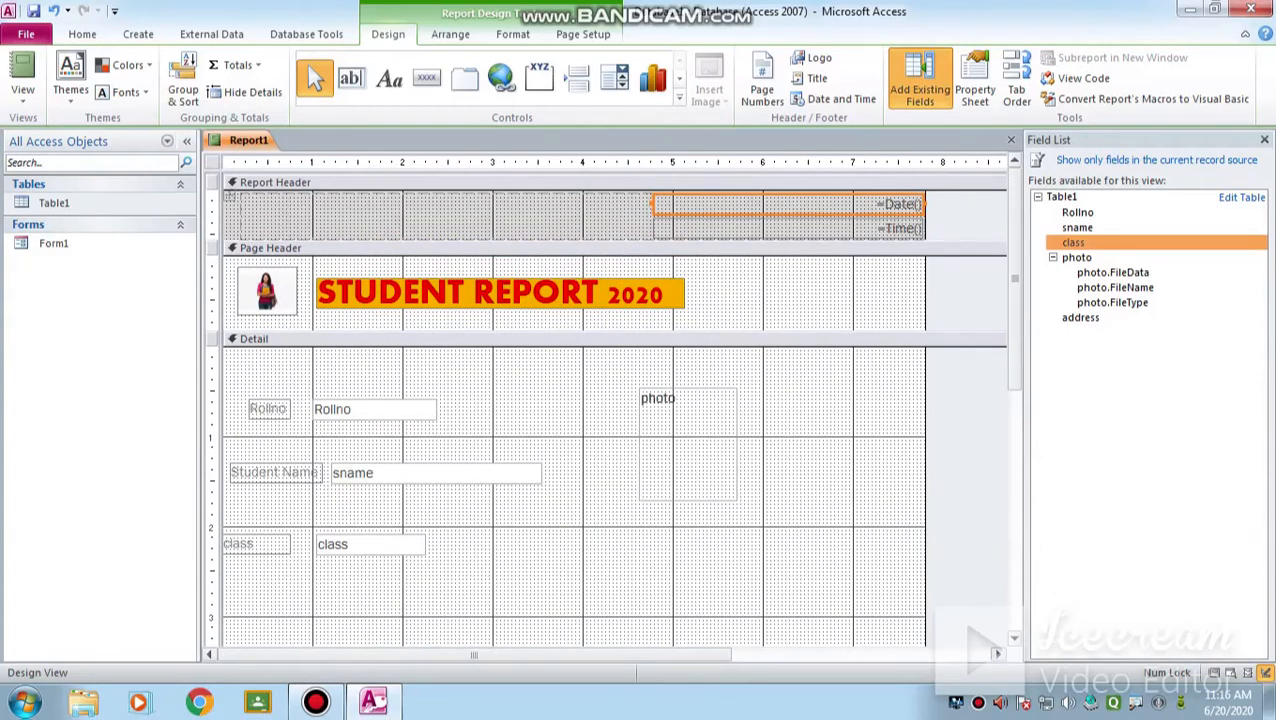
pyautogui.moveTo(788, 204)
pyautogui.mouseDown()
pyautogui.moveTo(782, 316)
pyautogui.moveTo(836, 391)
pyautogui.moveTo(836, 648)
pyautogui.moveTo(830, 603)
pyautogui.mouseUp()
pyautogui.scroll(2, 830, 603)
# - Add a label about 2.4 inches wide containing "=Date()" to the Page Footer and align it near the report's right edge
pyautogui.click(389, 79)
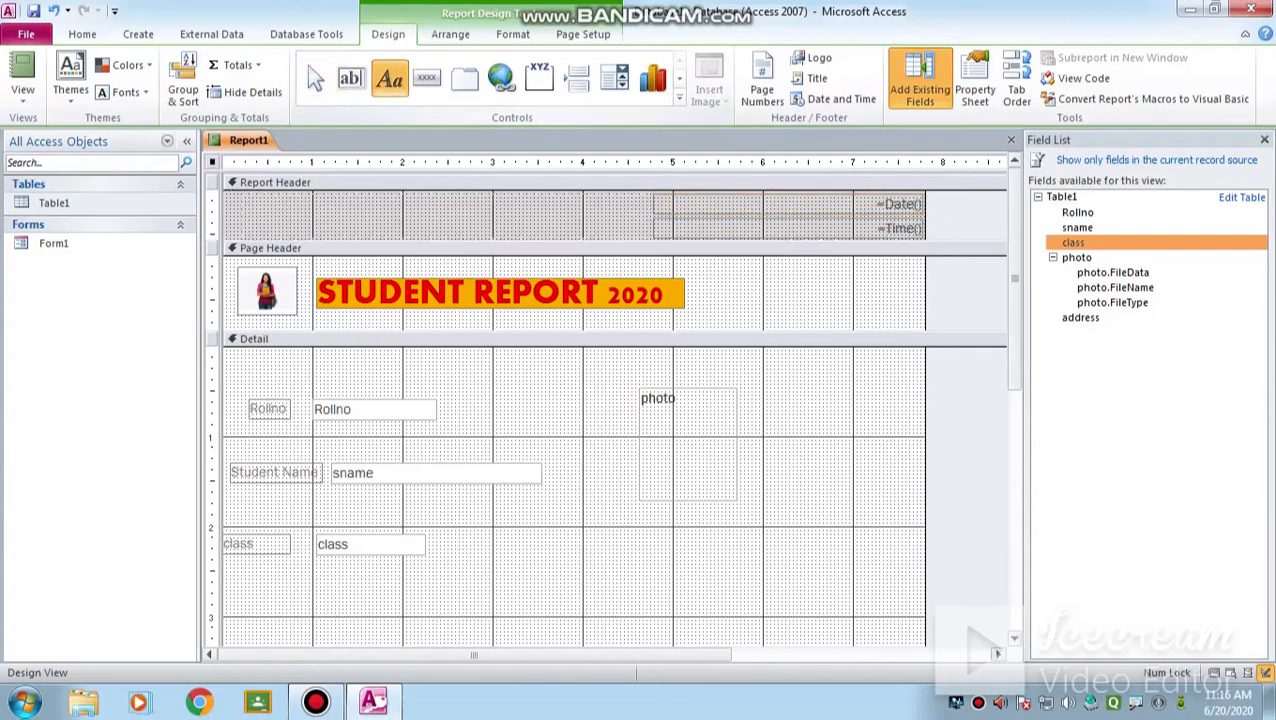
pyautogui.scroll(-3, 615, 400)
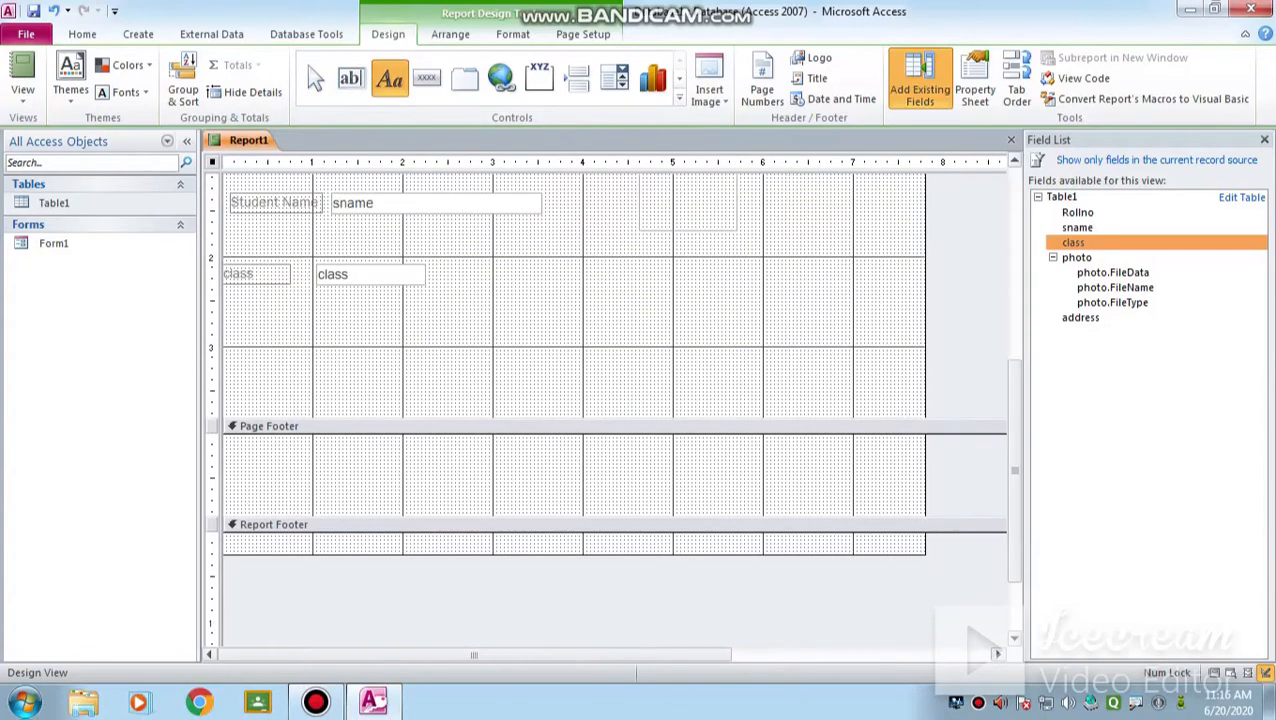
pyautogui.moveTo(680, 456); pyautogui.dragTo(898, 478)
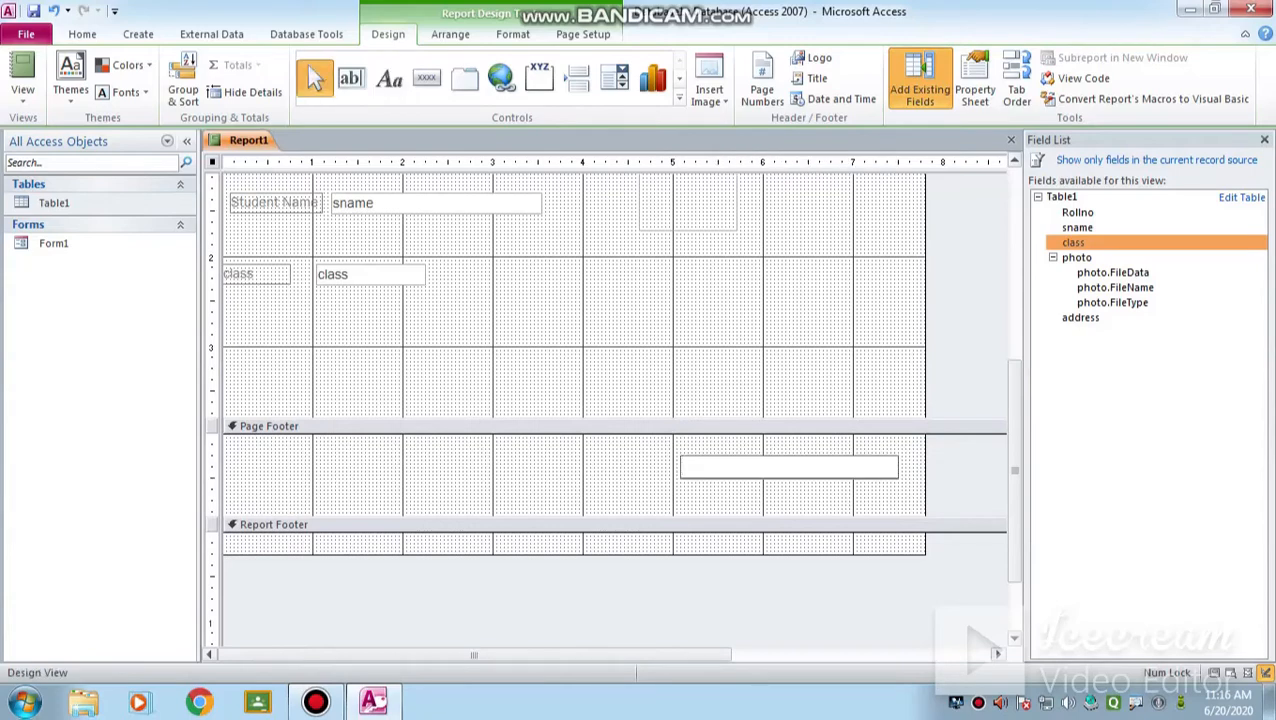
pyautogui.write('=Date()')
pyautogui.click(592, 476)
pyautogui.moveTo(770, 467)
pyautogui.mouseDown()
pyautogui.moveTo(807, 479)
pyautogui.moveTo(793, 478)
pyautogui.mouseUp()
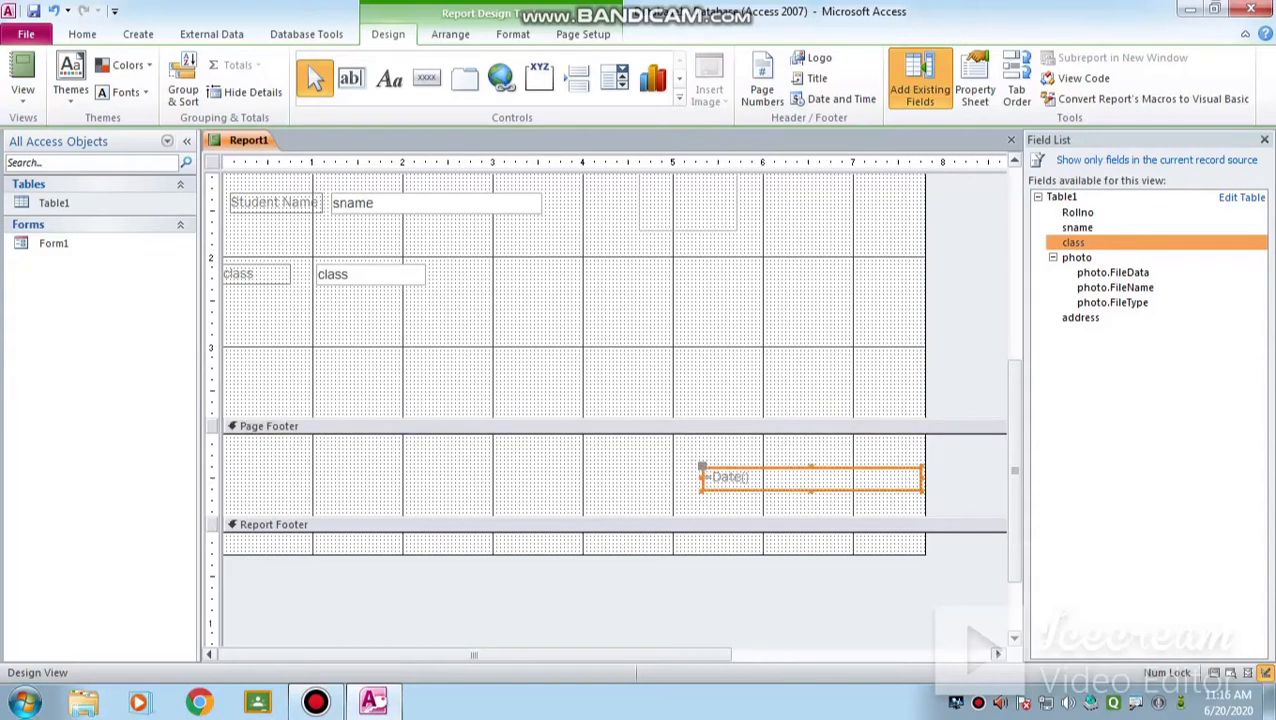
# - Copy the date control from the Report Header and paste it into the Report Footer
pyautogui.click(640, 340)
pyautogui.scroll(3, 640, 340)
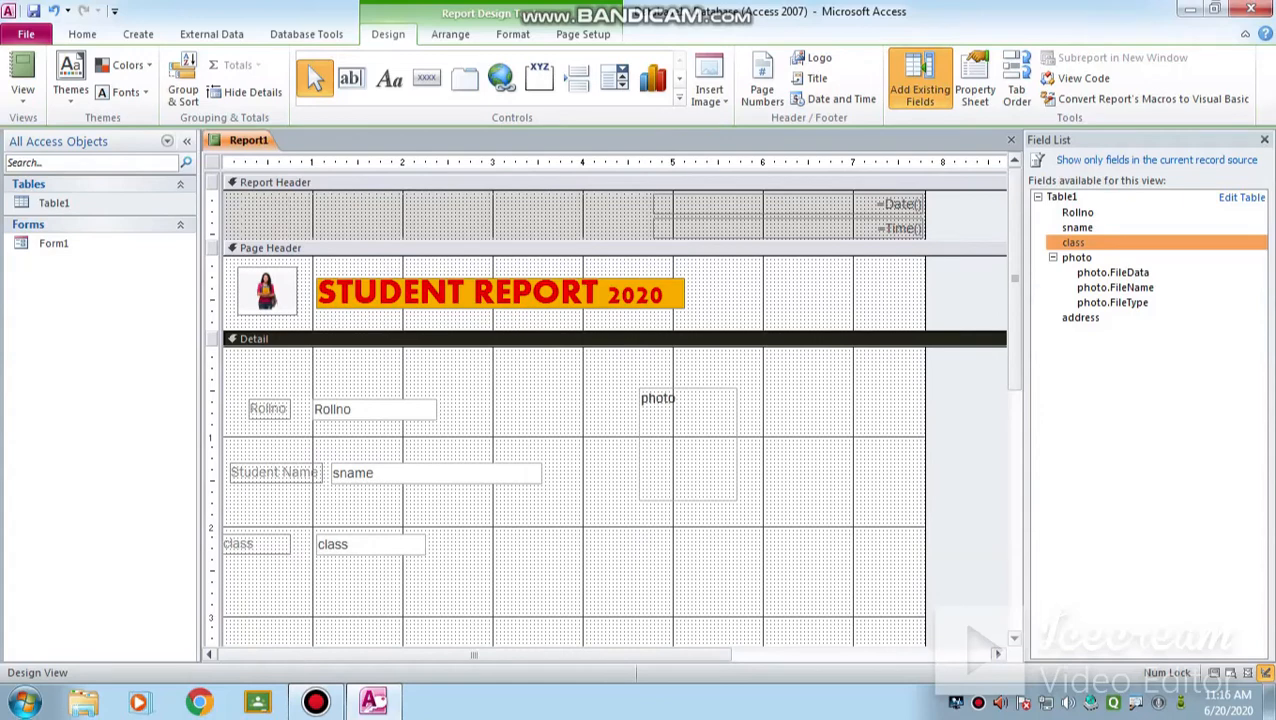
pyautogui.click(800, 204)
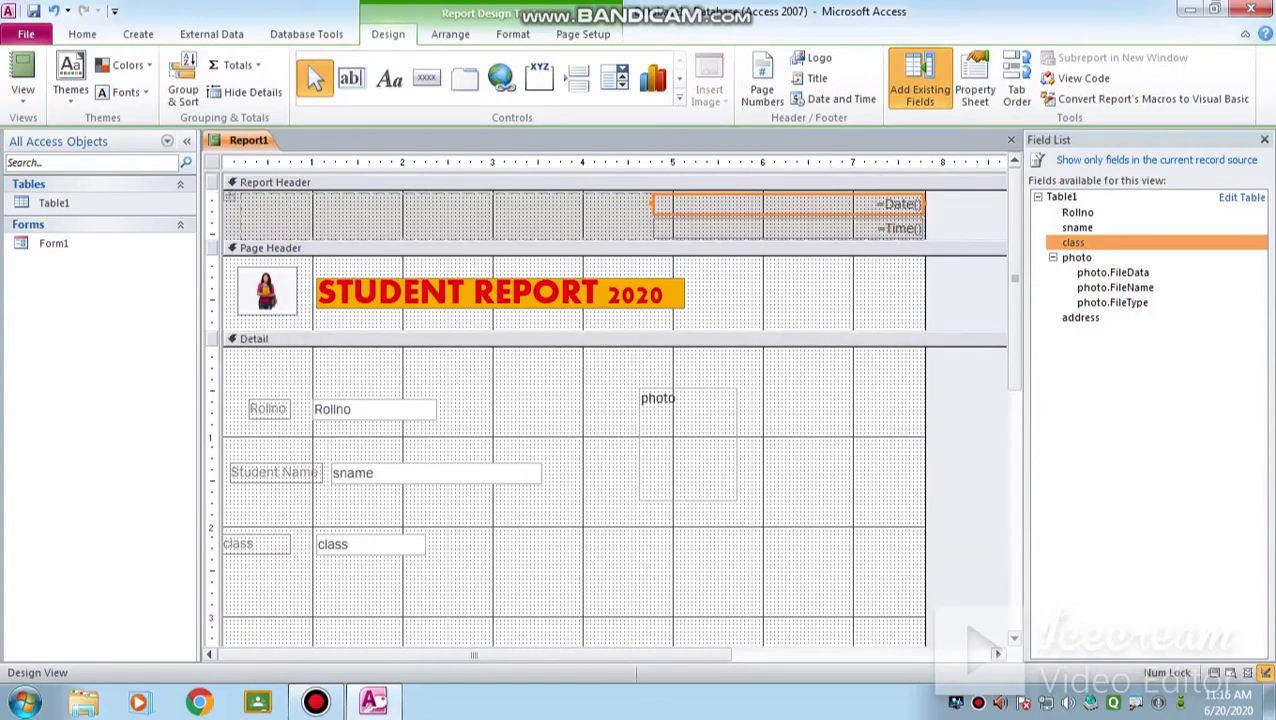
pyautogui.click(82, 34)
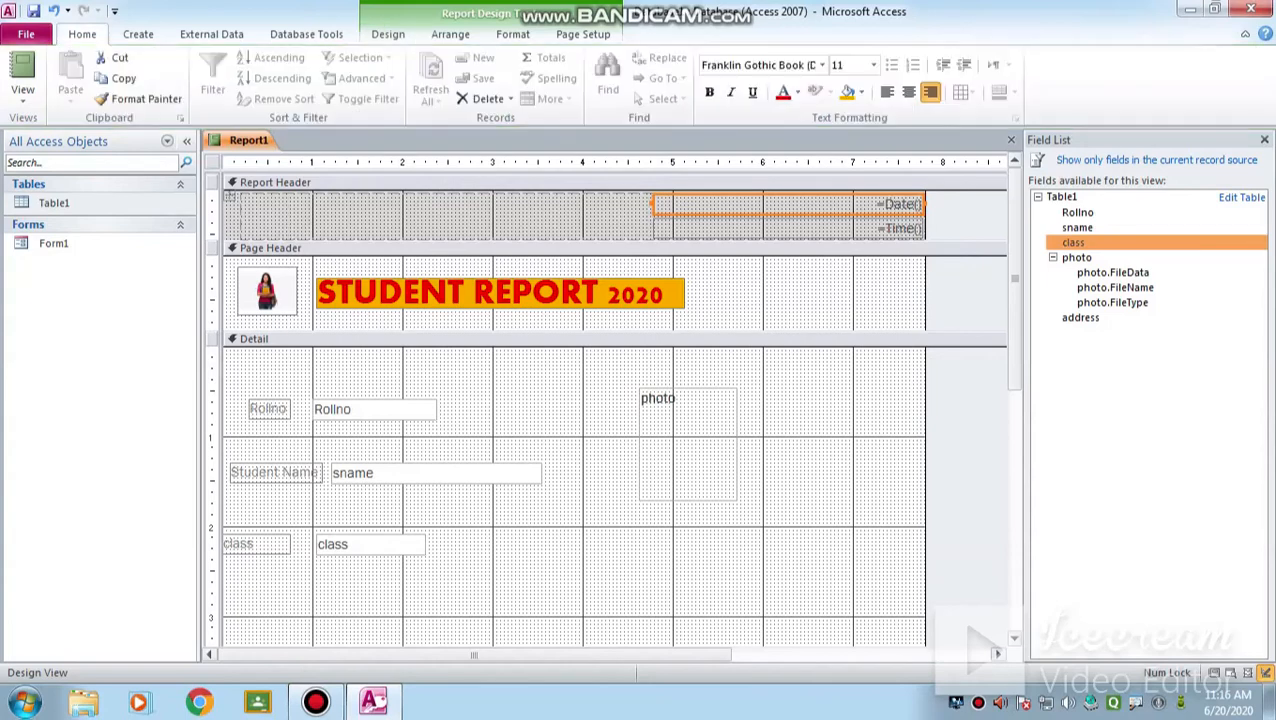
pyautogui.click(120, 78)
pyautogui.scroll(-4, 620, 420)
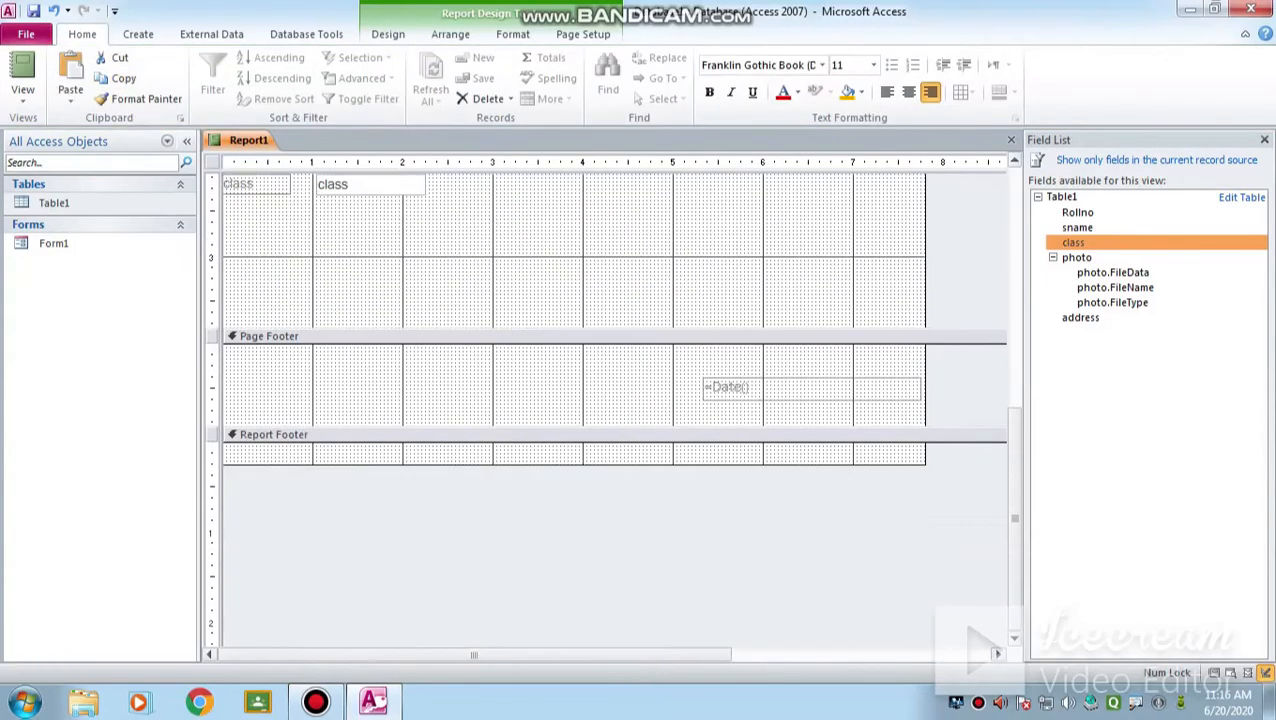
pyautogui.rightClick(686, 436)
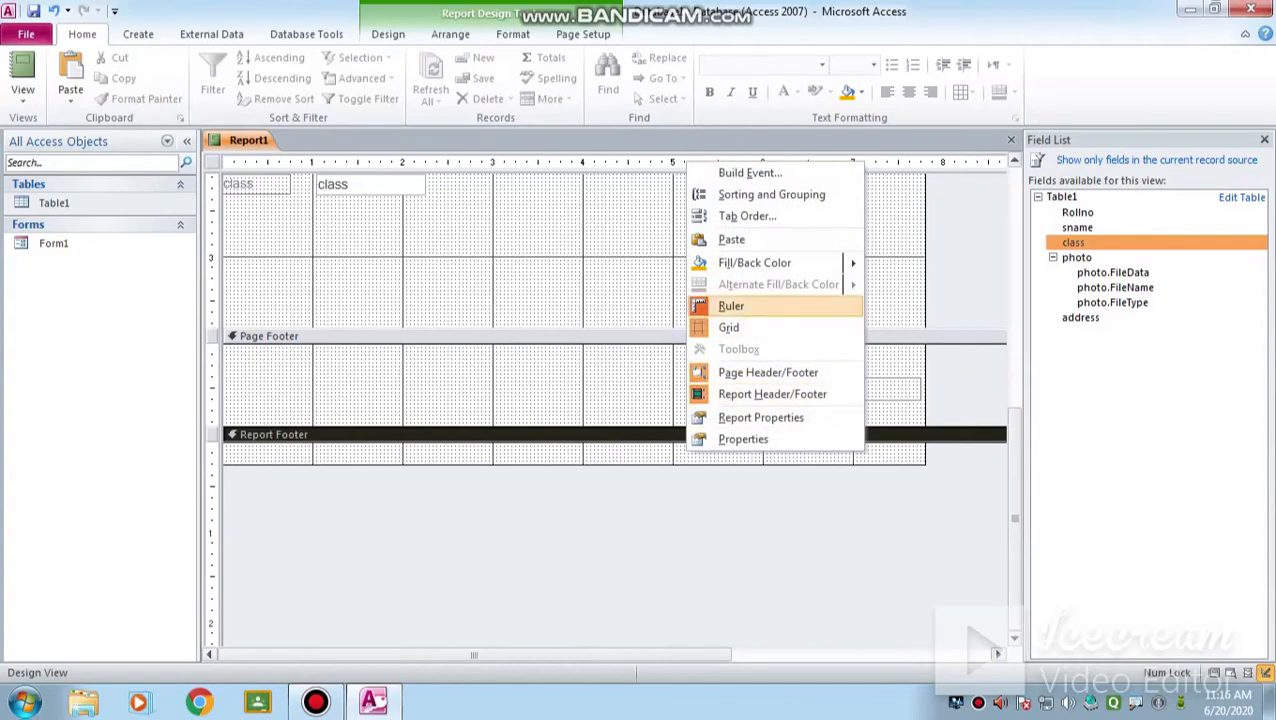
pyautogui.click(731, 239)
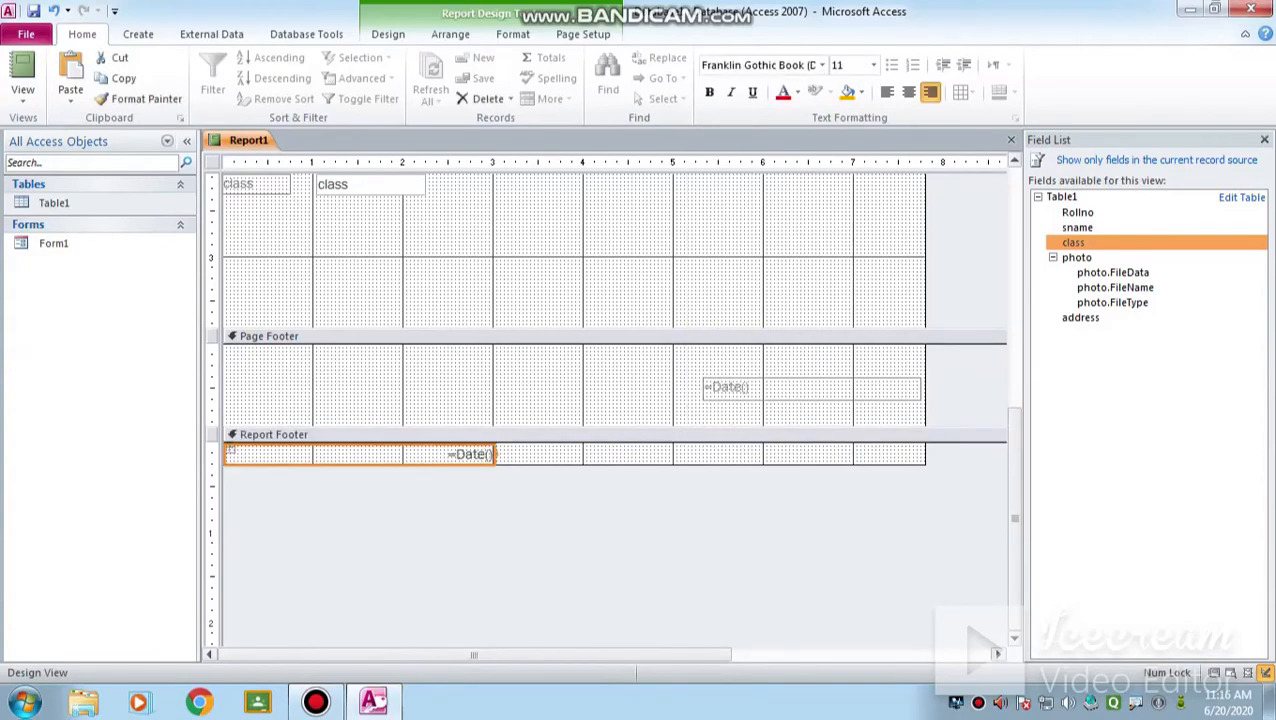
# - Switch the report to Report View and look through the student records
pyautogui.scroll(8, 600, 400)
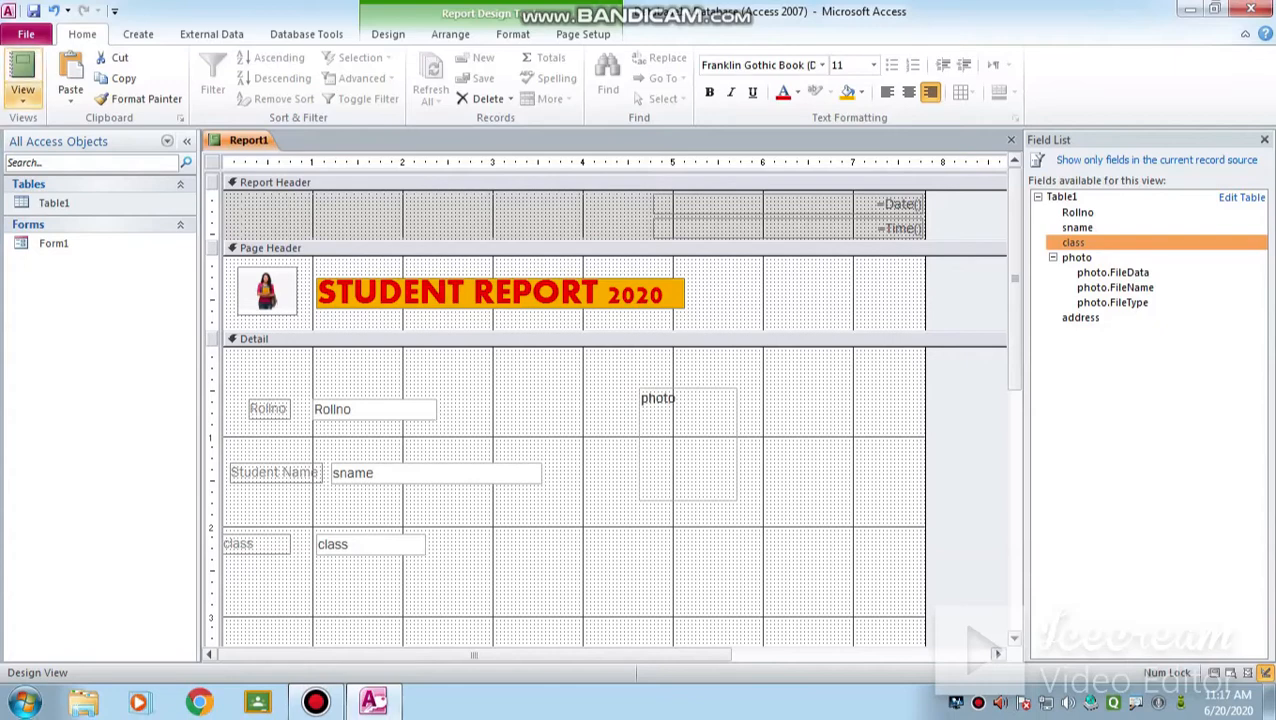
pyautogui.click(22, 90)
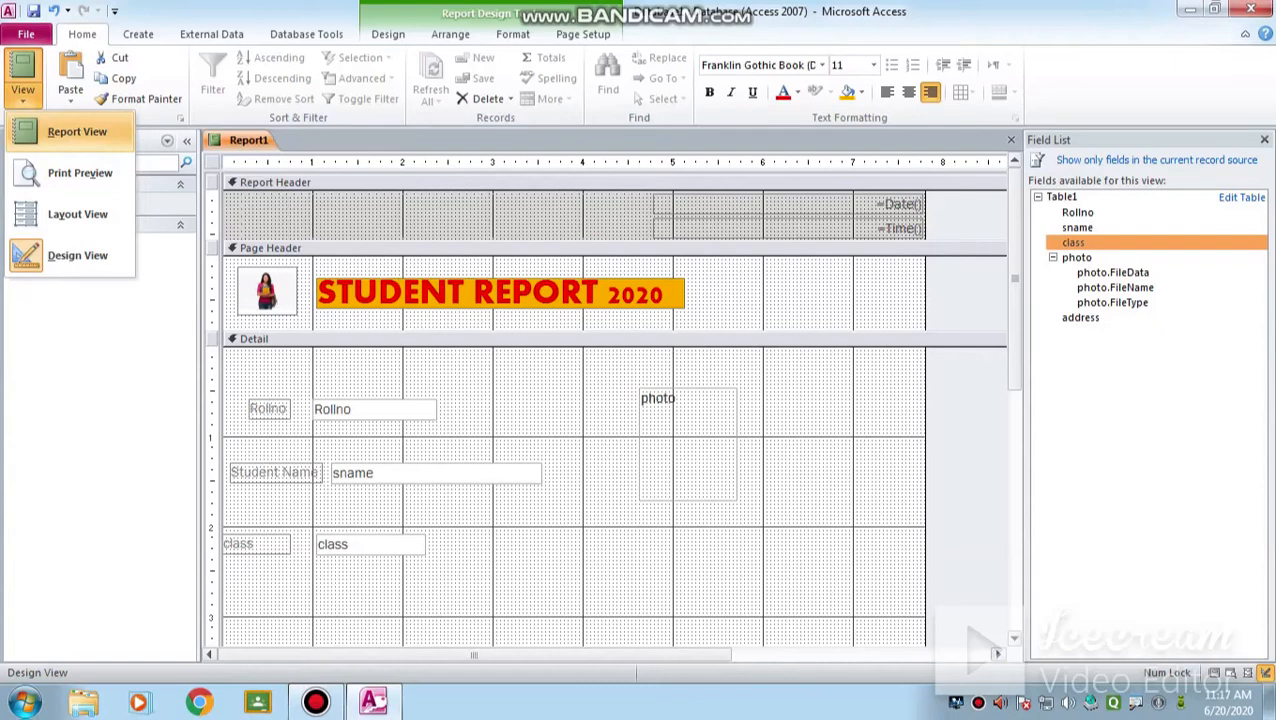
pyautogui.click(77, 131)
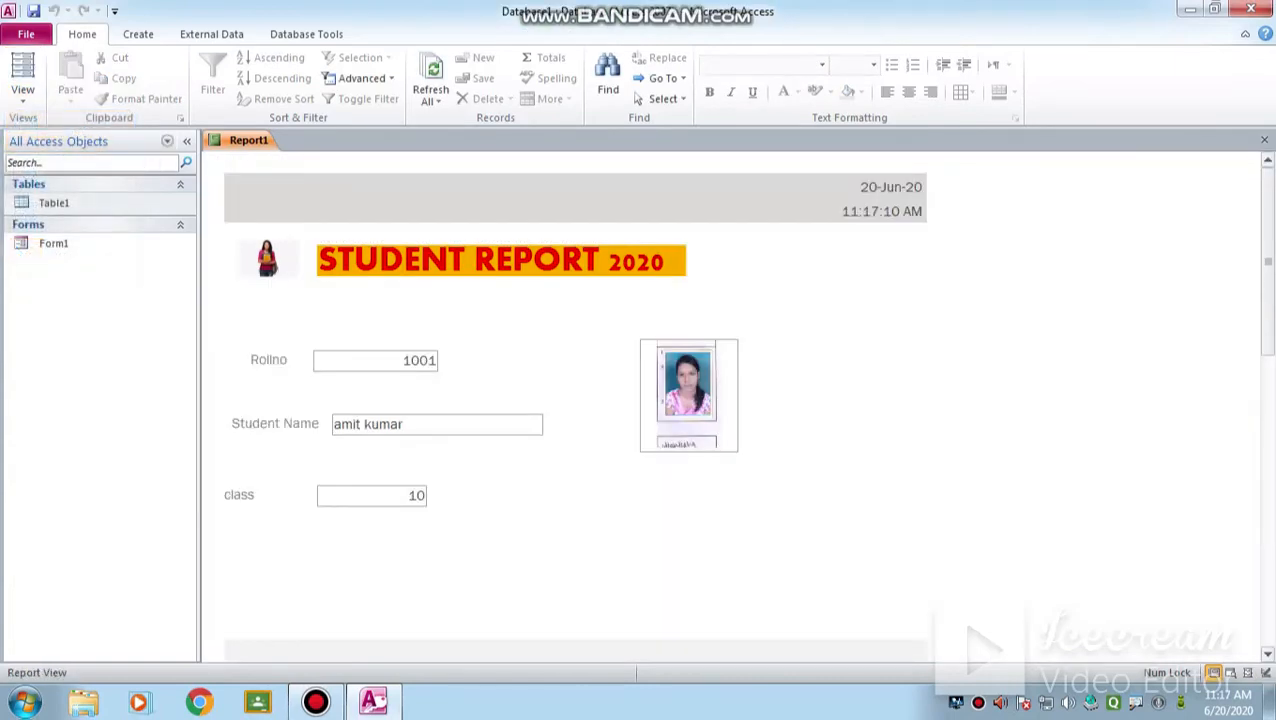
pyautogui.scroll(-3, 730, 400)
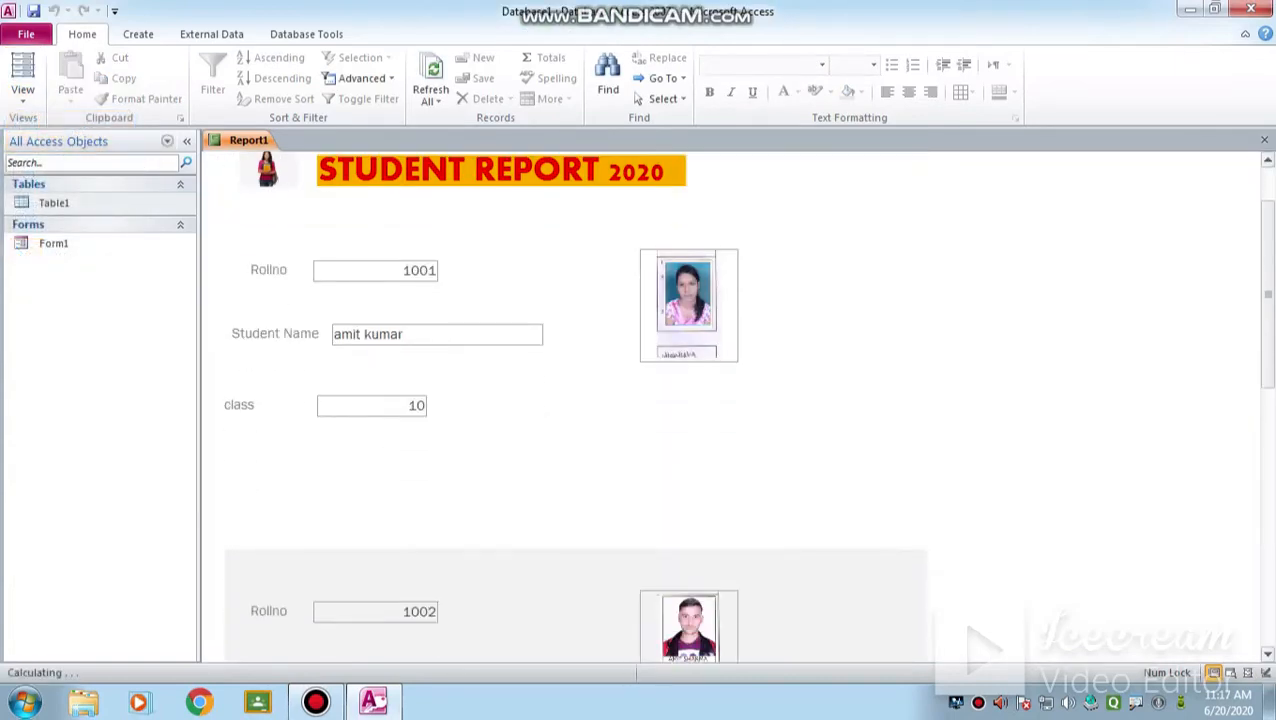
pyautogui.scroll(-6, 575, 400)
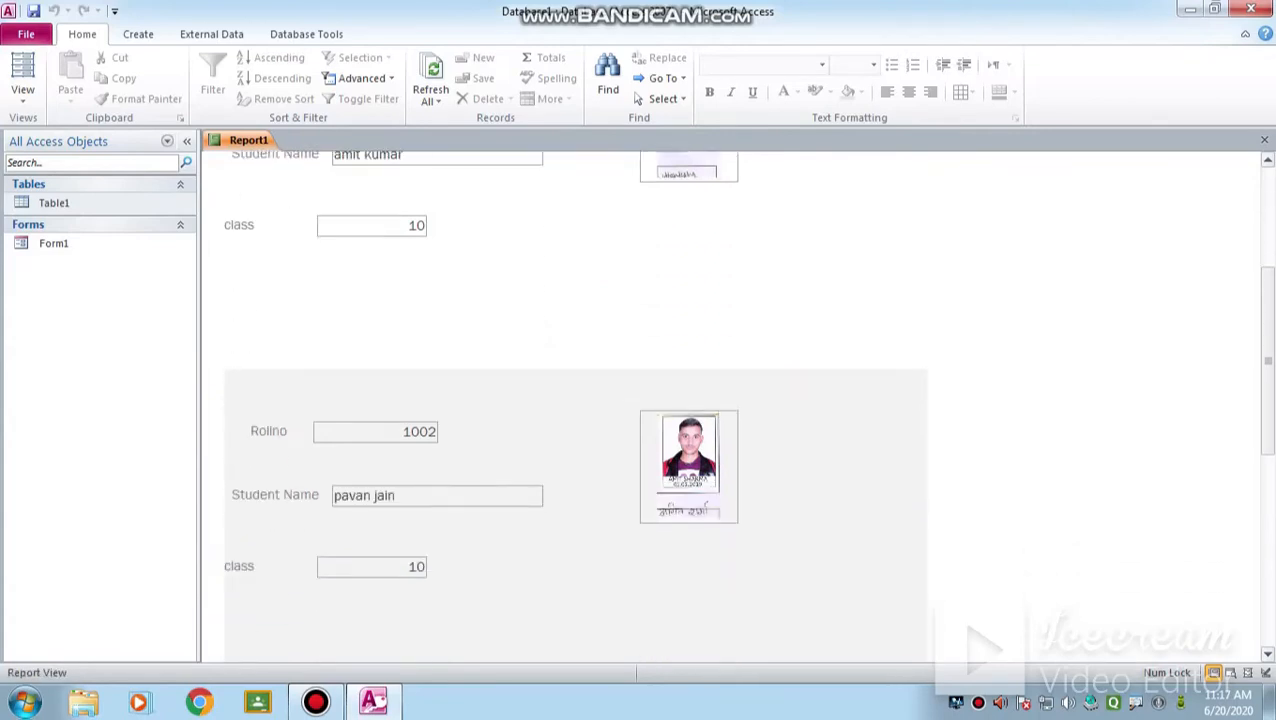
pyautogui.scroll(9, 575, 400)
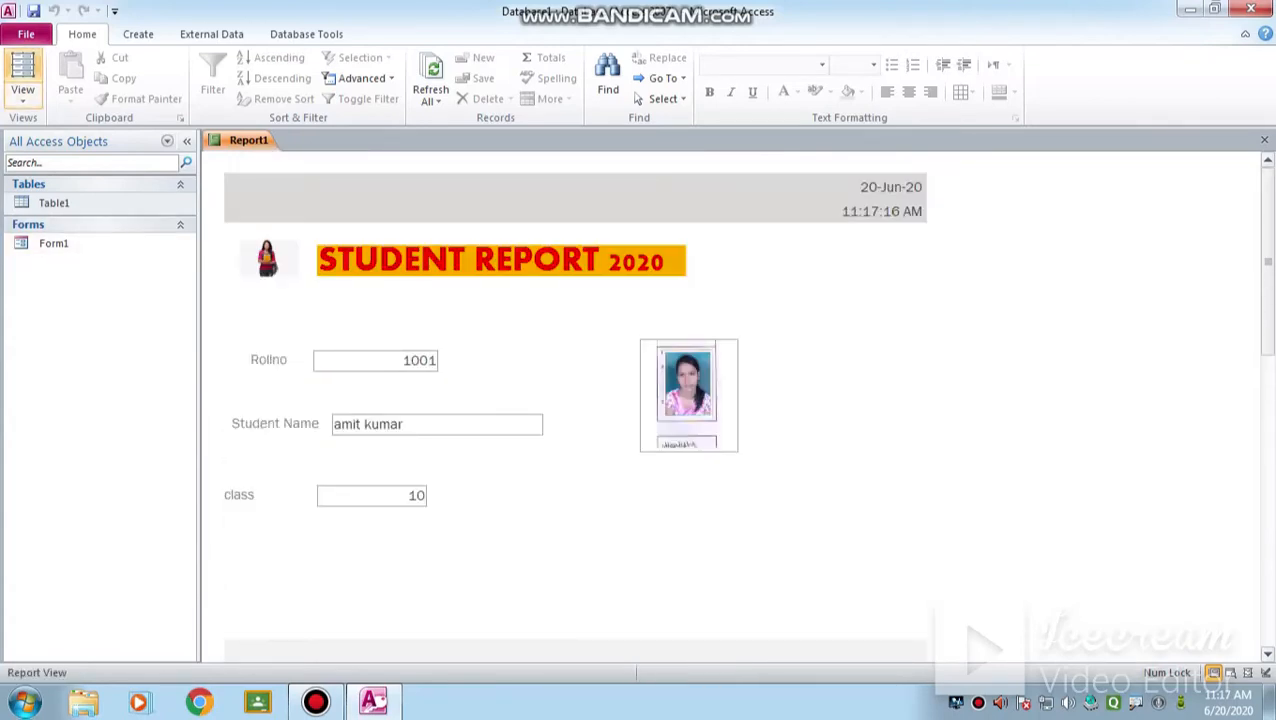
# - Open the report's Print Preview and examine the first page down to its footer
pyautogui.click(26, 34)
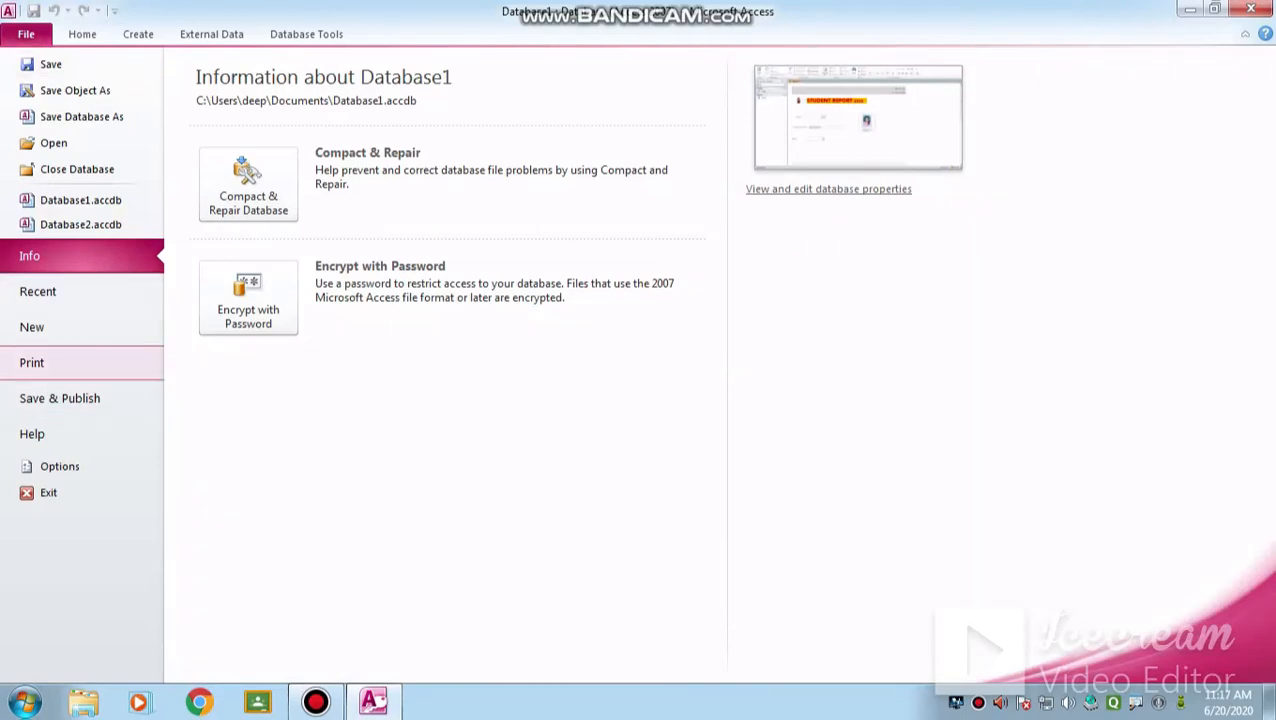
pyautogui.click(32, 363)
pyautogui.click(300, 272)
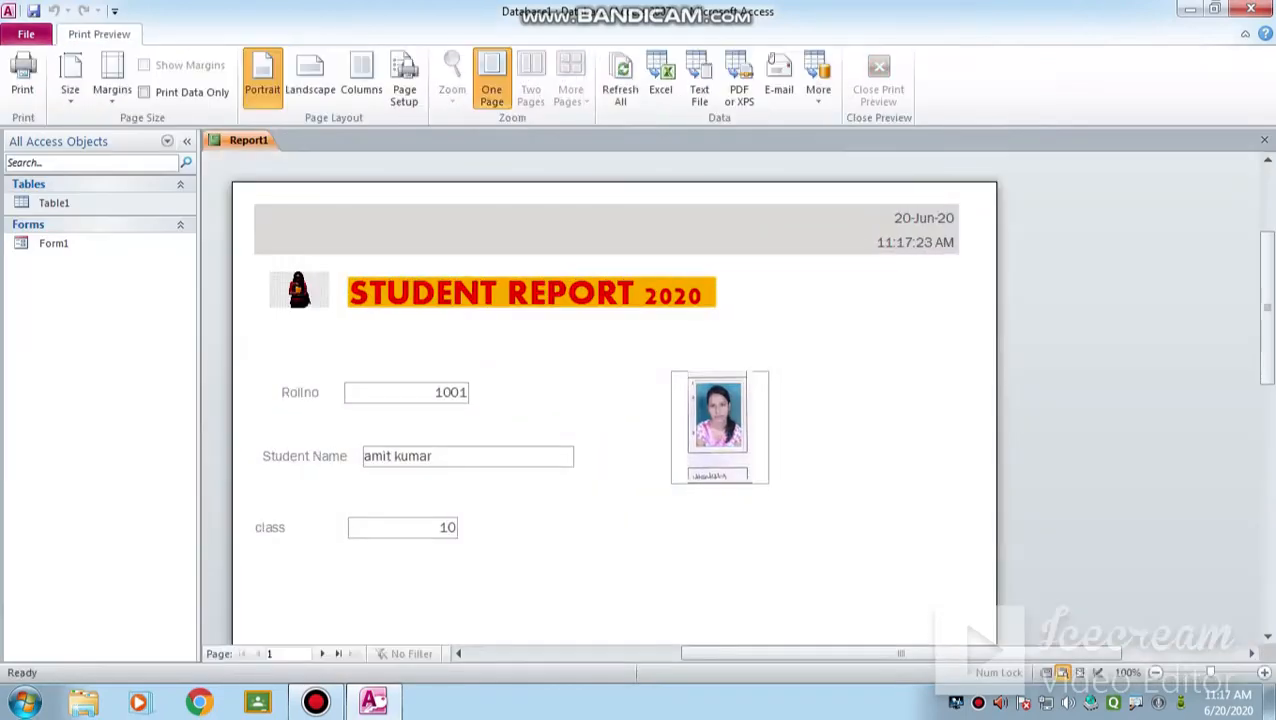
pyautogui.scroll(-3, 614, 400)
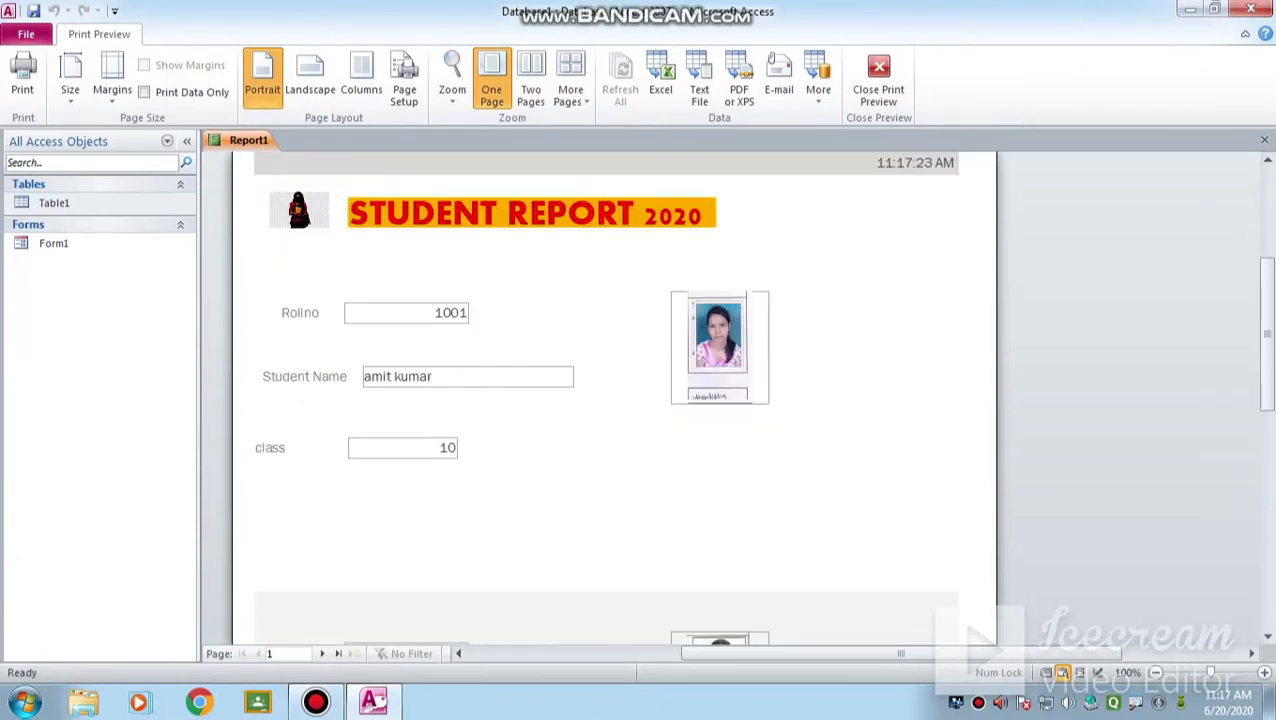
pyautogui.scroll(-7, 614, 400)
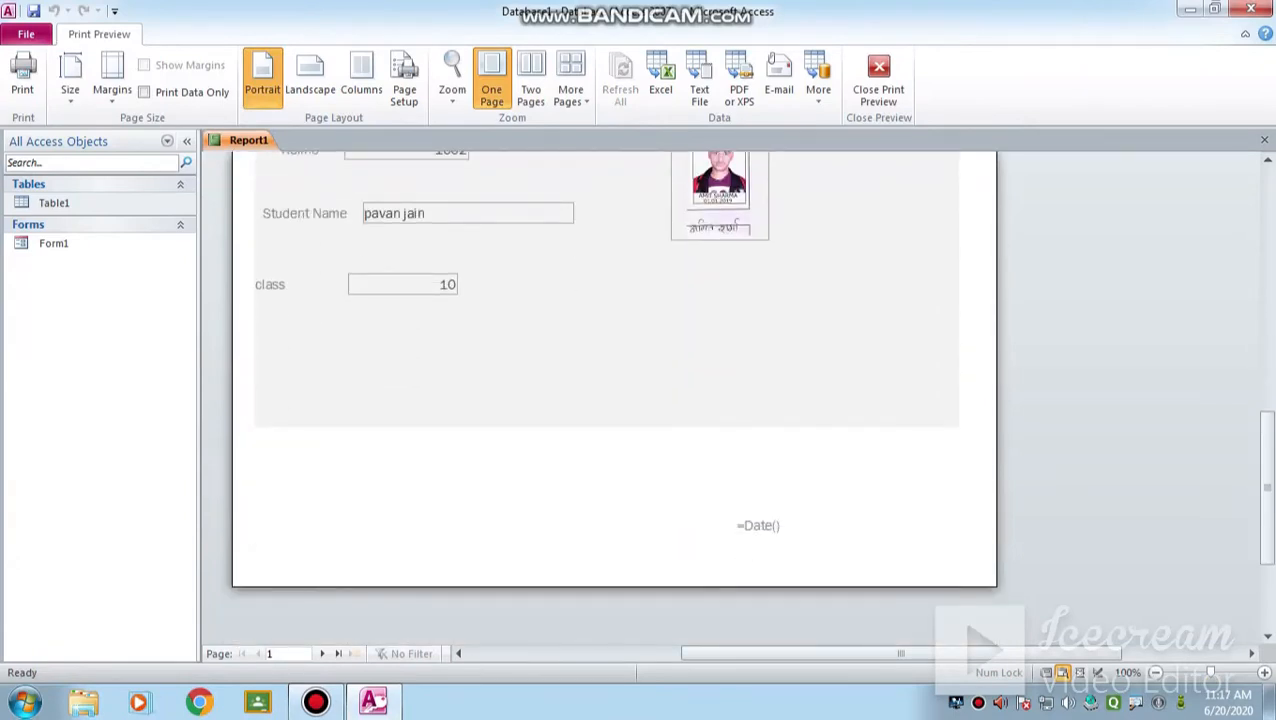
pyautogui.scroll(-2, 614, 400)
pyautogui.scroll(4, 614, 400)
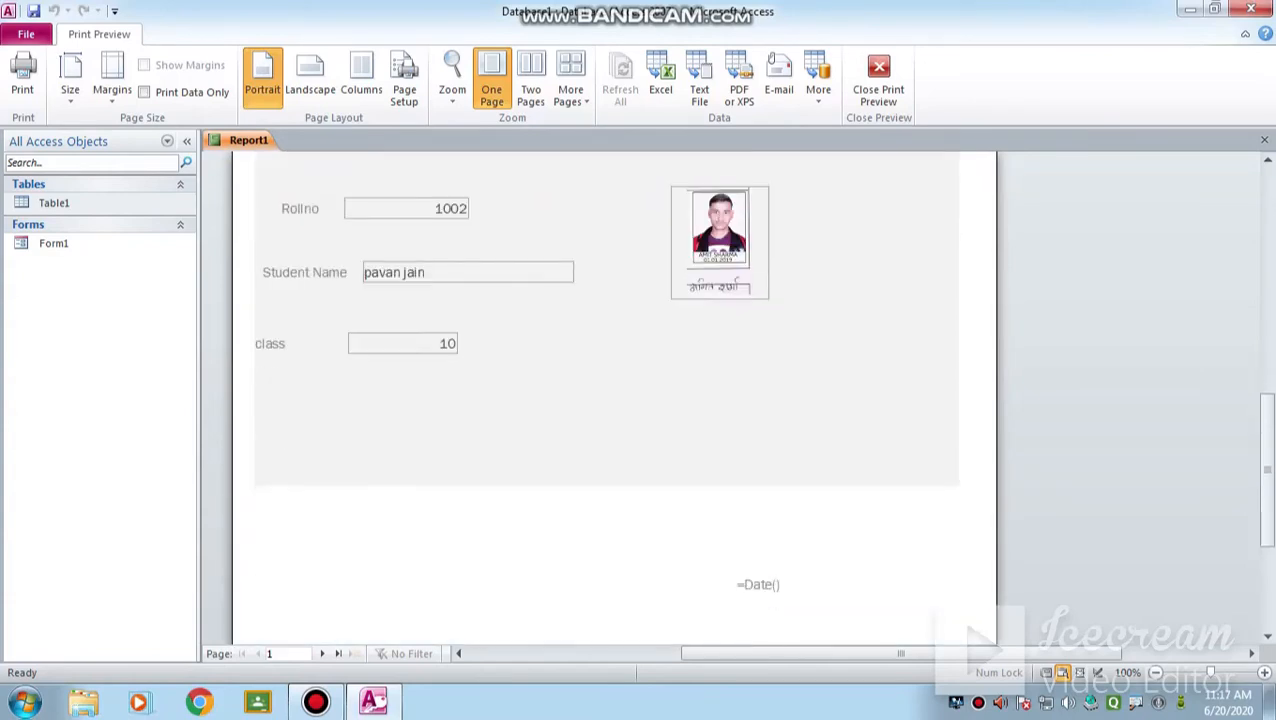
pyautogui.scroll(-5, 614, 400)
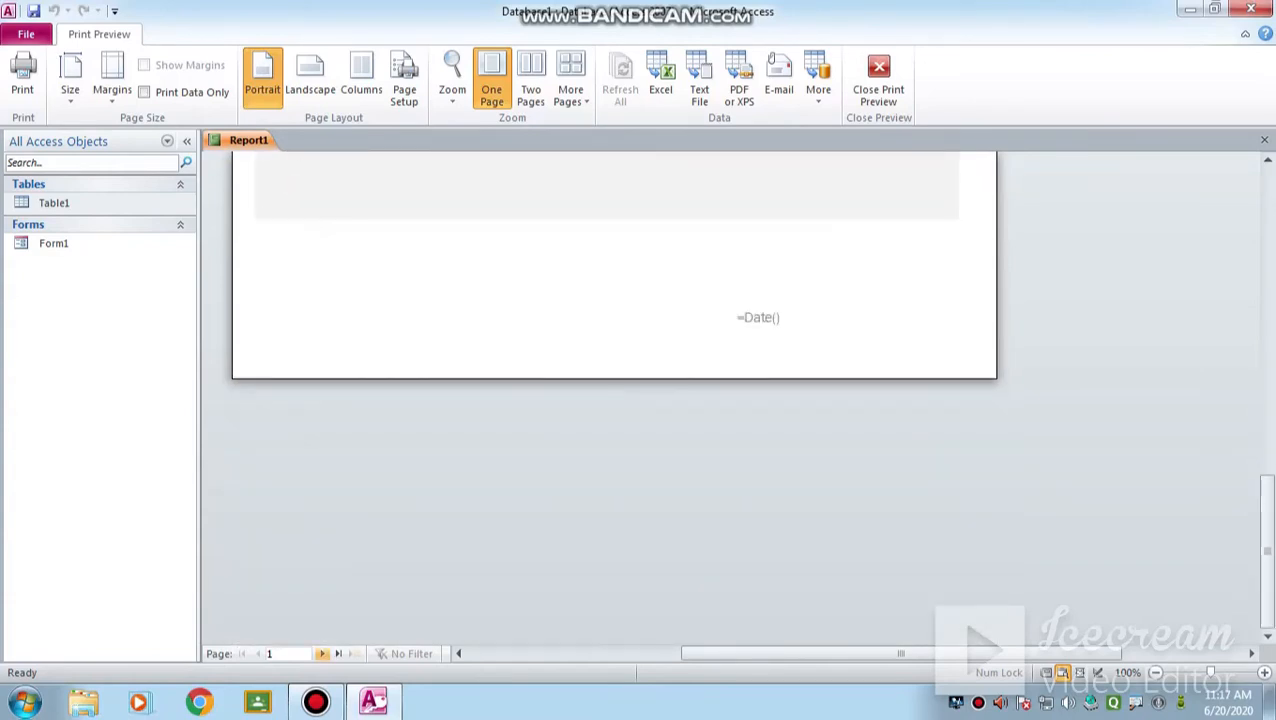
# - Examine the dates at the end of the records and in the page footer on page 2, and close the preview
pyautogui.click(321, 653)
pyautogui.scroll(7, 614, 400)
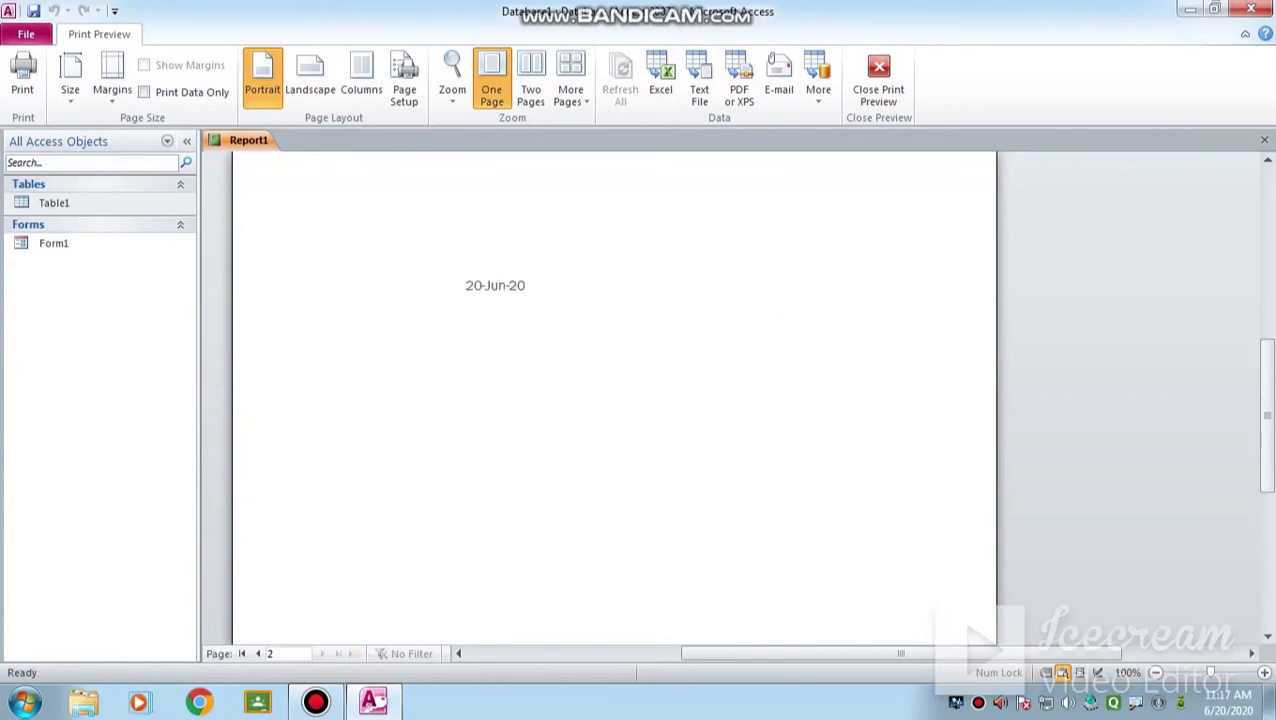
pyautogui.scroll(-6, 614, 400)
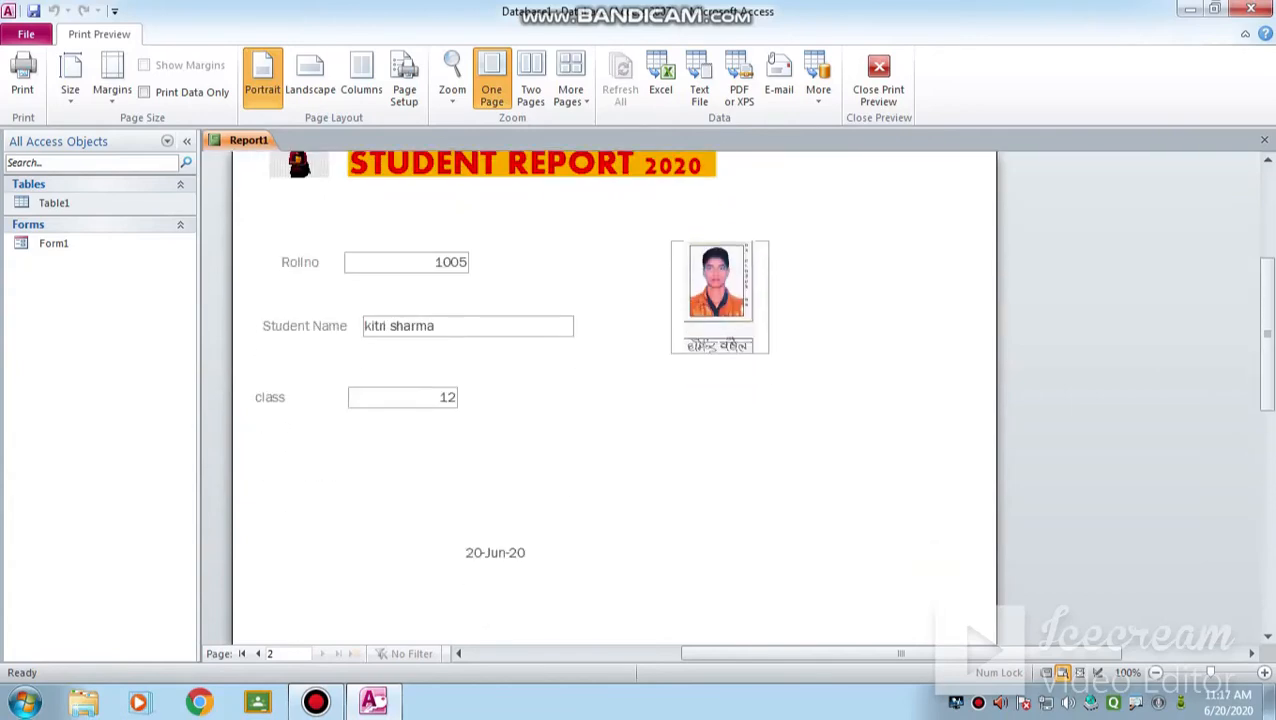
pyautogui.scroll(-1, 614, 400)
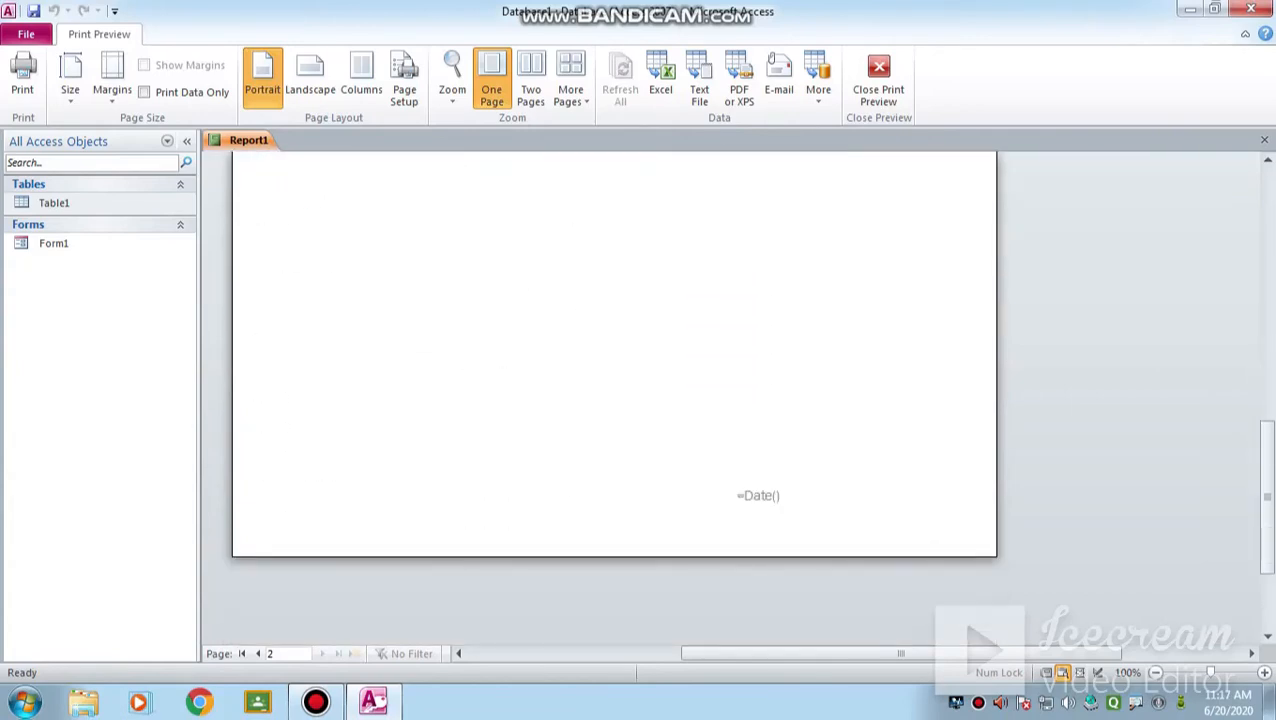
pyautogui.scroll(3, 614, 400)
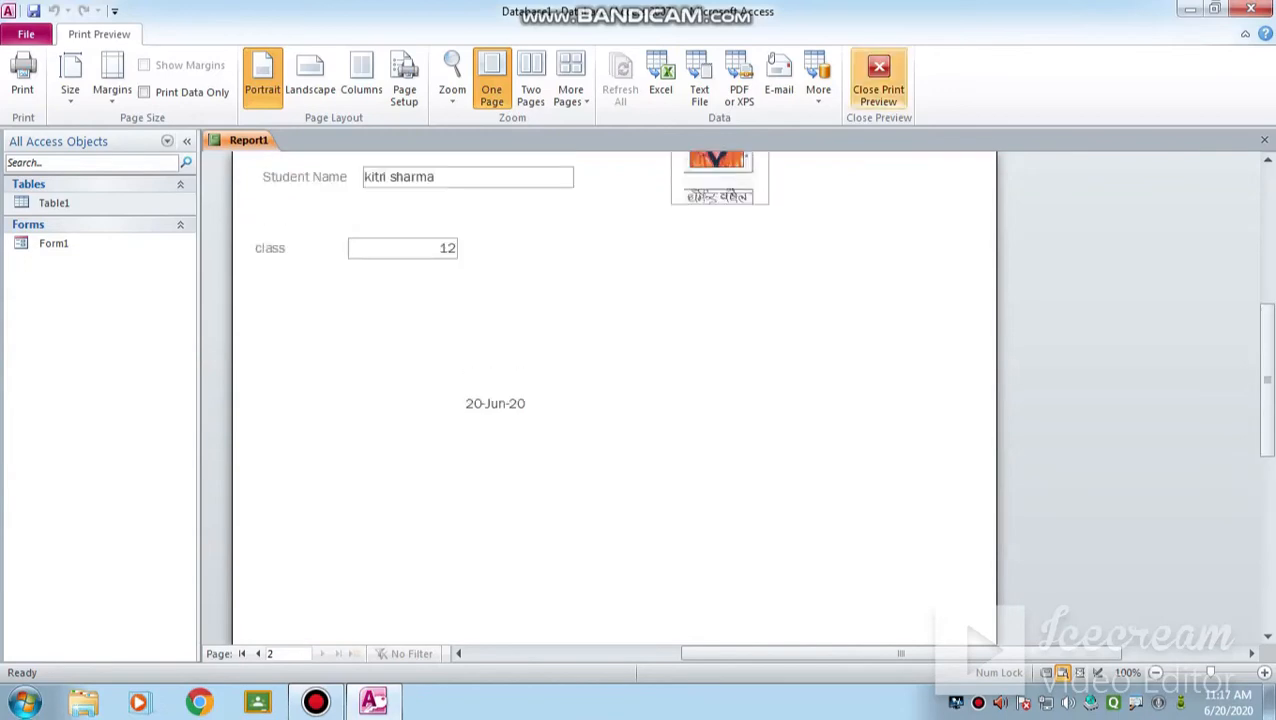
pyautogui.click(878, 80)
# - Return to Design View and delete the "=Date()" label from the Page Footer
pyautogui.scroll(-4, 614, 400)
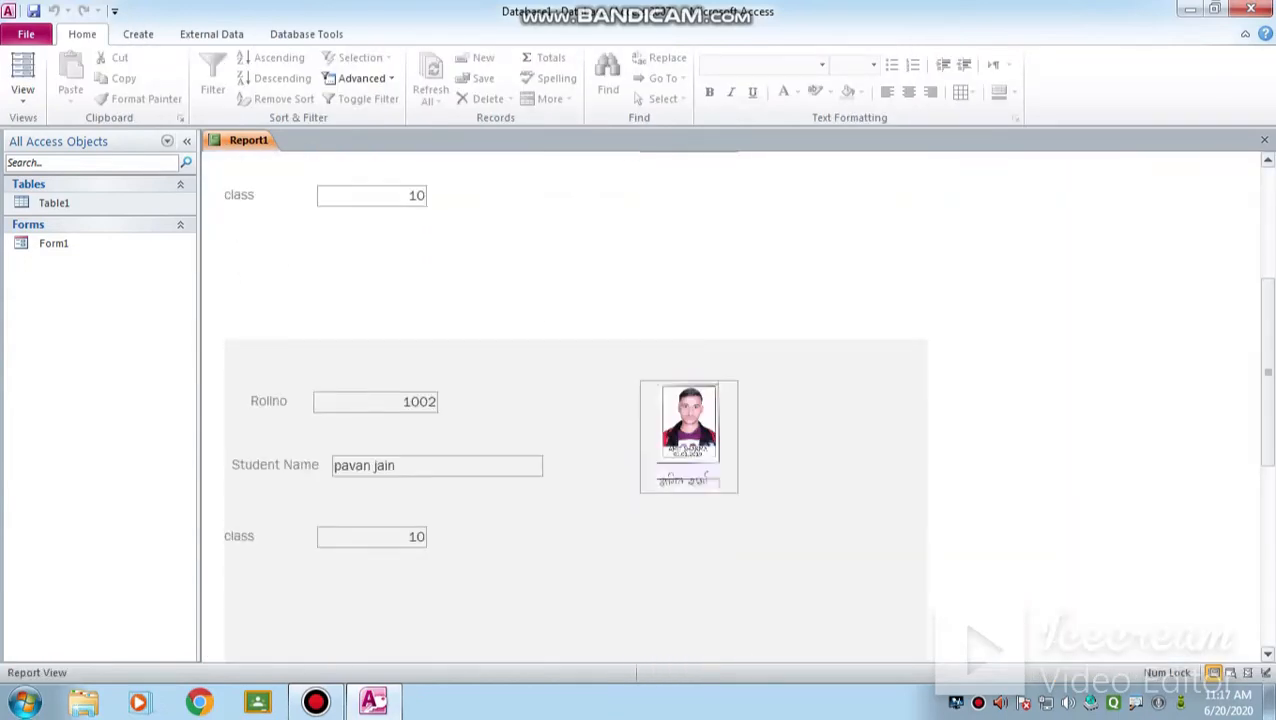
pyautogui.click(22, 88)
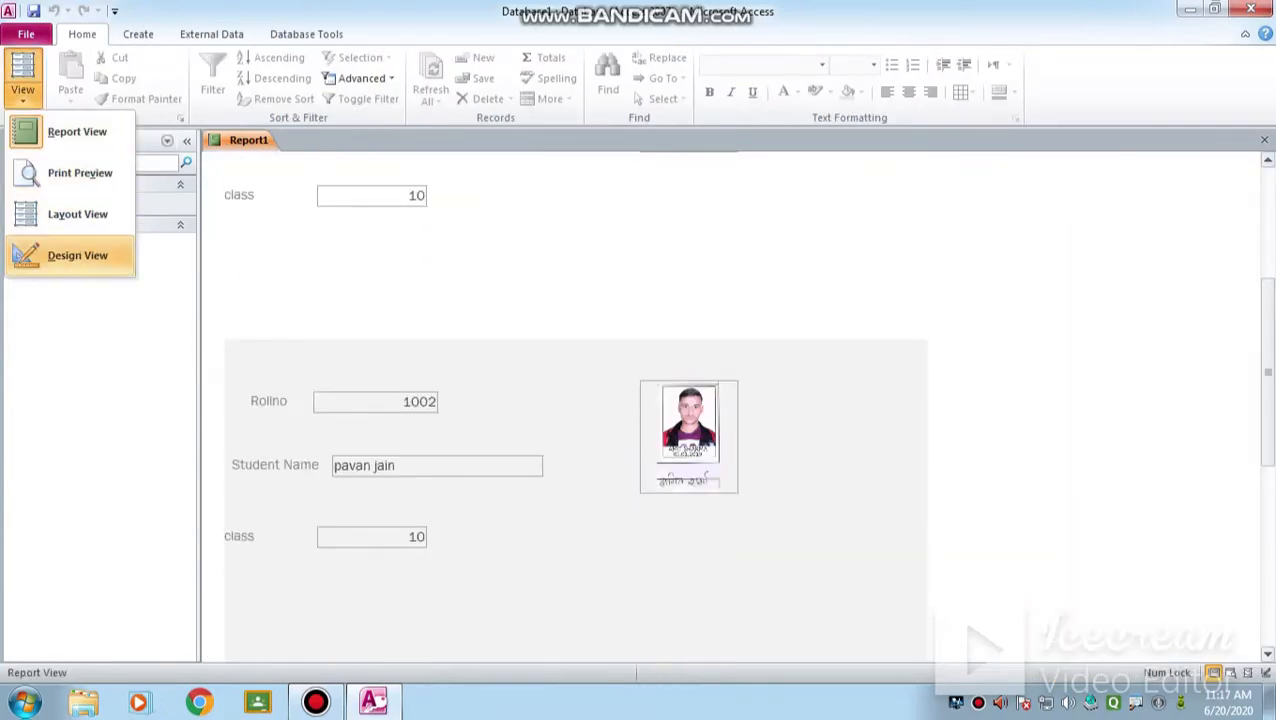
pyautogui.click(77, 255)
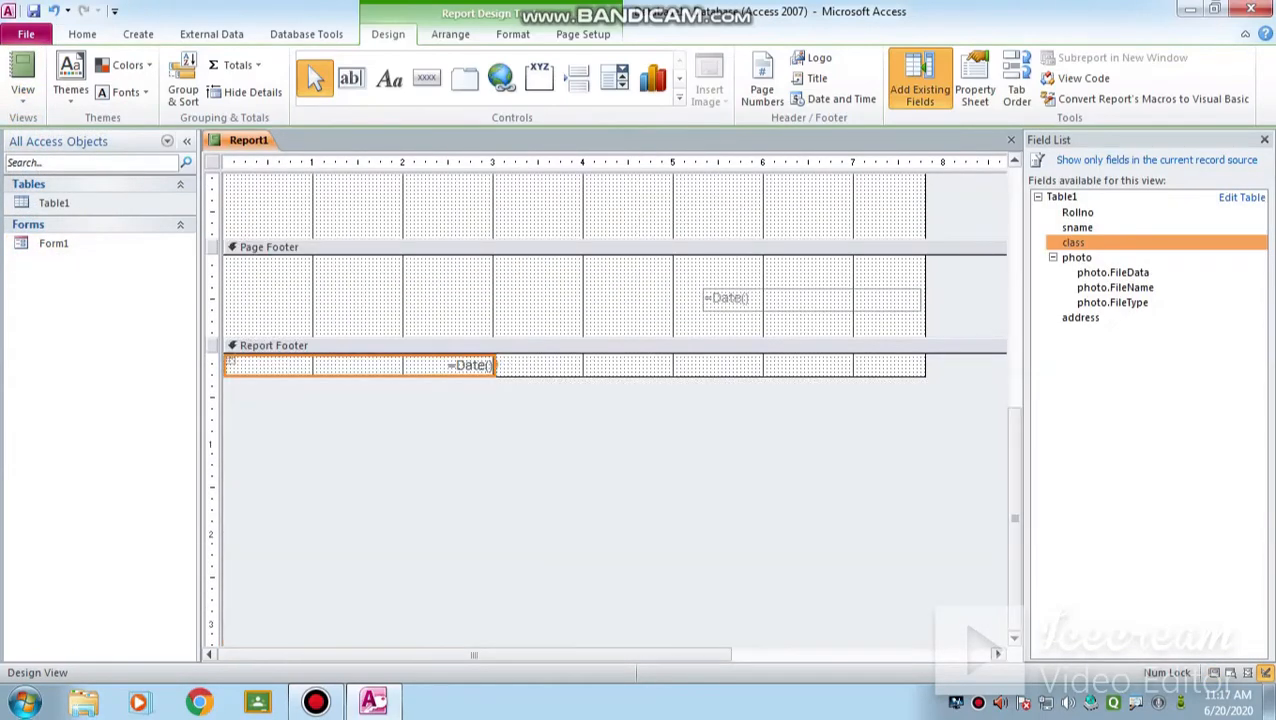
pyautogui.click(800, 299)
pyautogui.press('Delete')
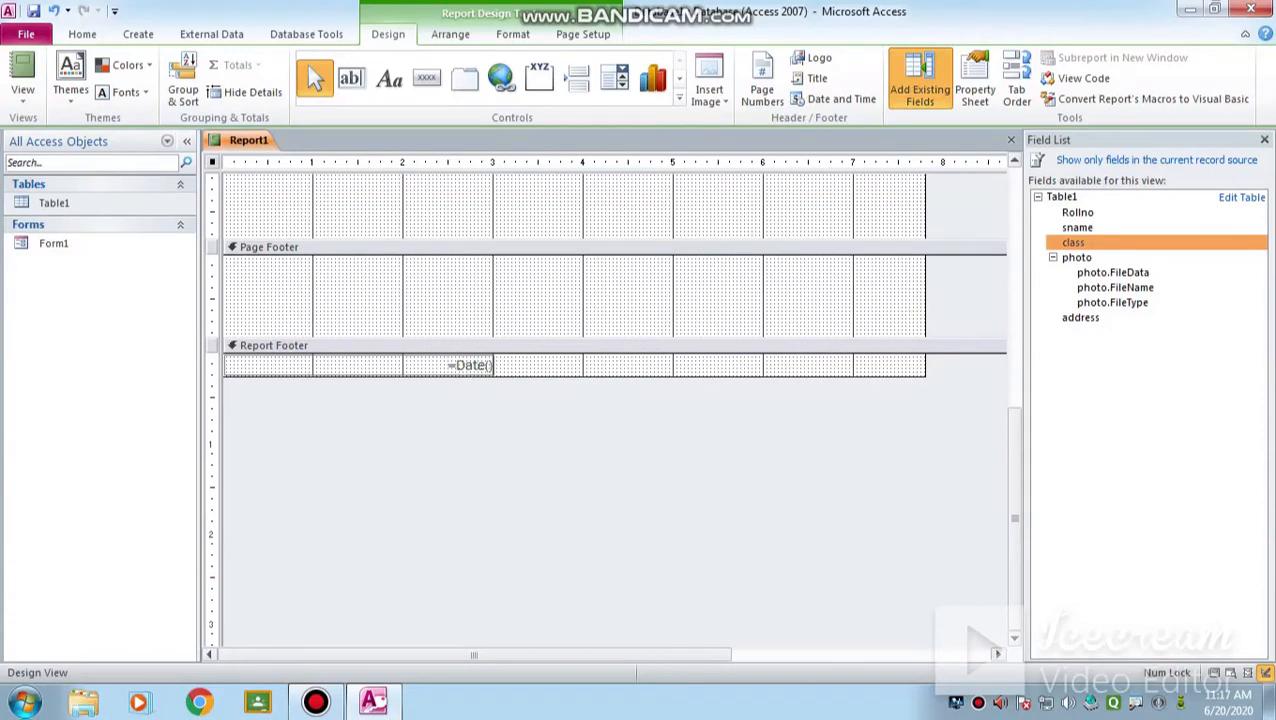
# - Paste the copied date control into the Page Footer and move it to span from about 4.5 to 7.5 inches
pyautogui.rightClick(695, 291)
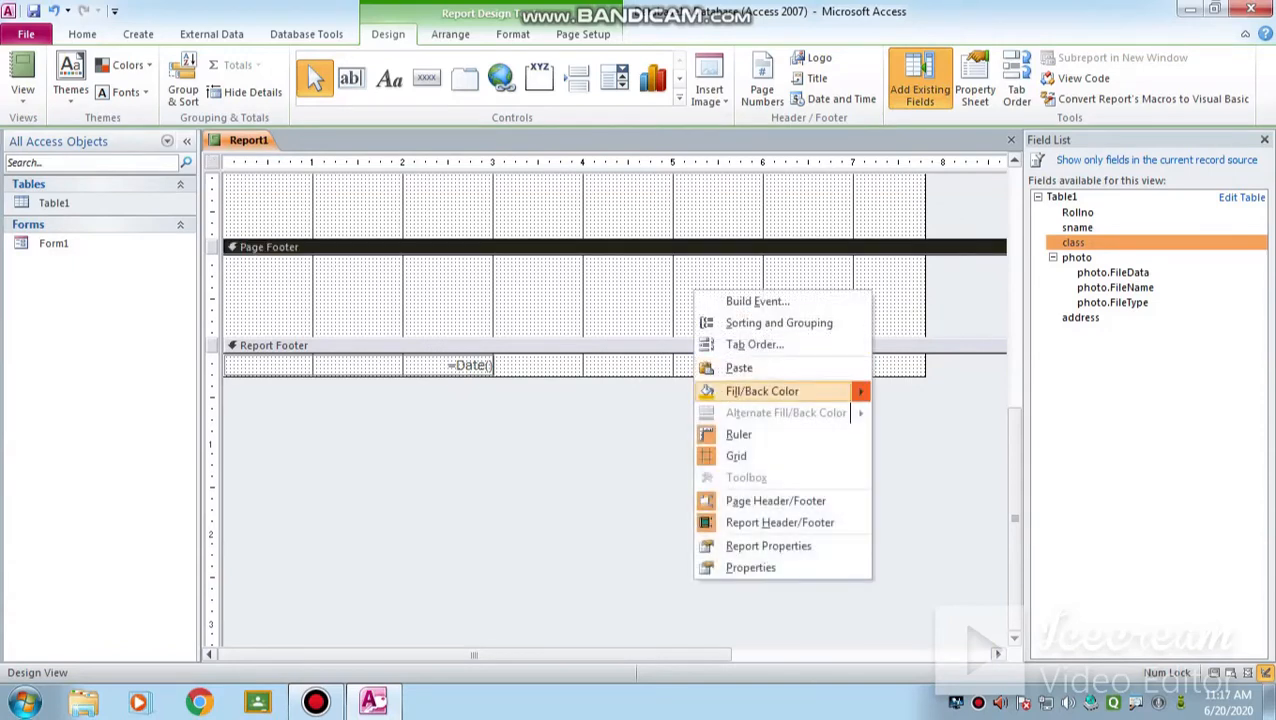
pyautogui.click(739, 367)
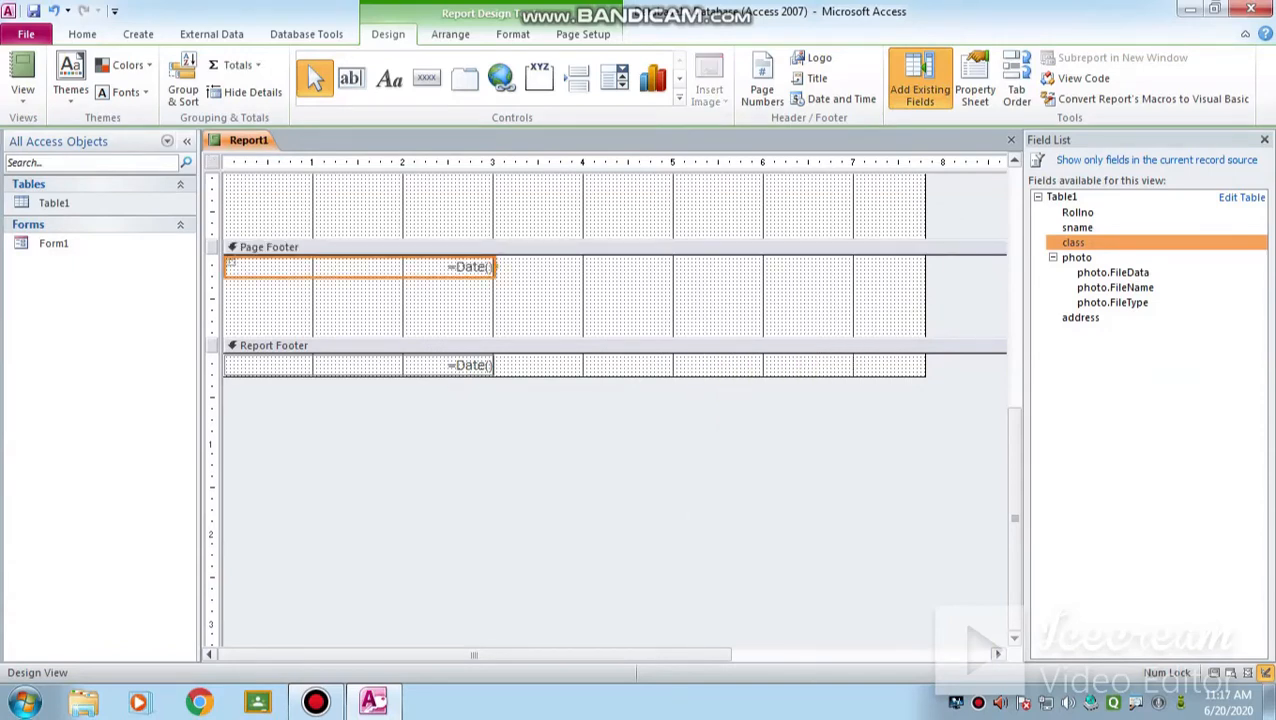
pyautogui.moveTo(370, 267); pyautogui.dragTo(778, 300)
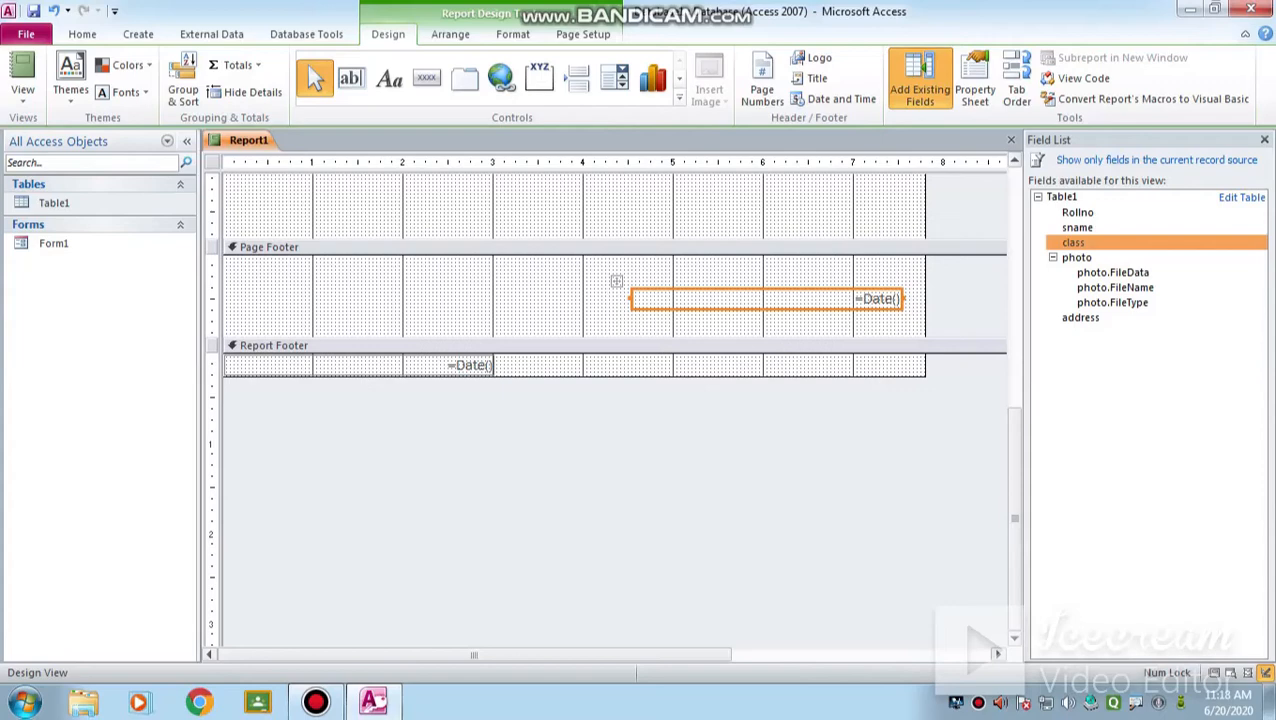
pyautogui.click(520, 297)
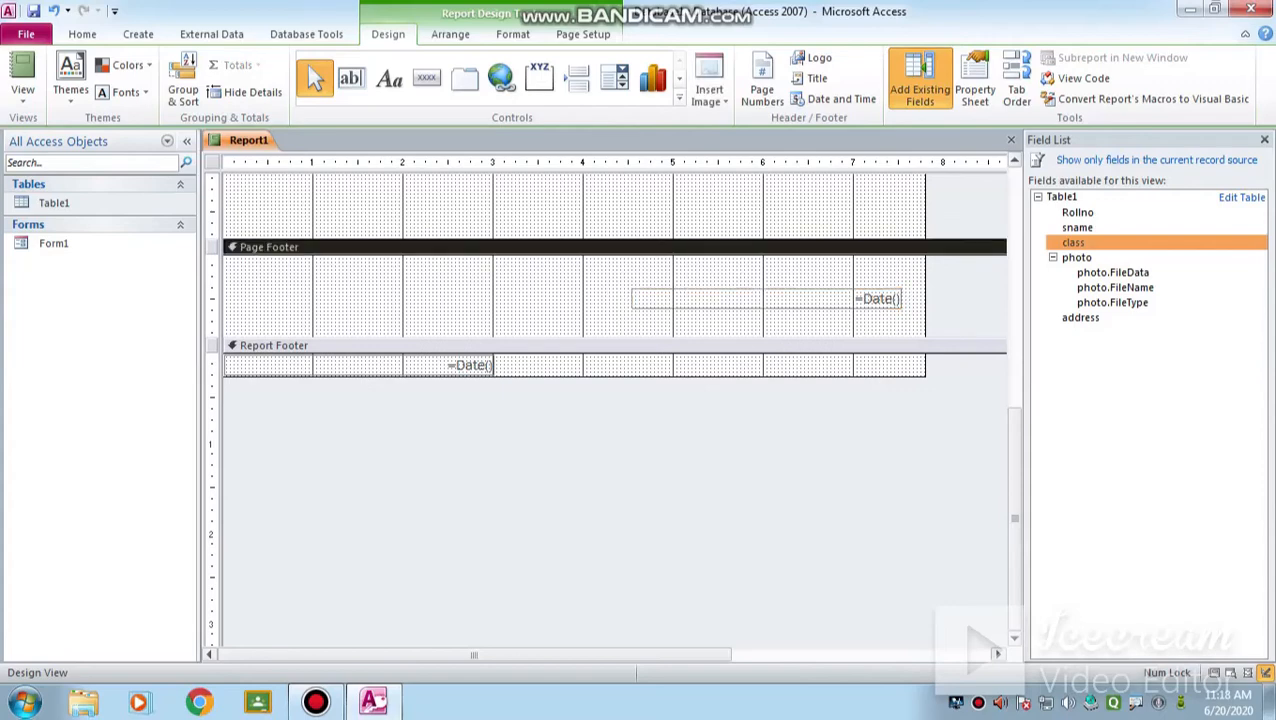
# - Switch the report to Report View and look through the student records from the header down and back
pyautogui.scroll(5, 614, 400)
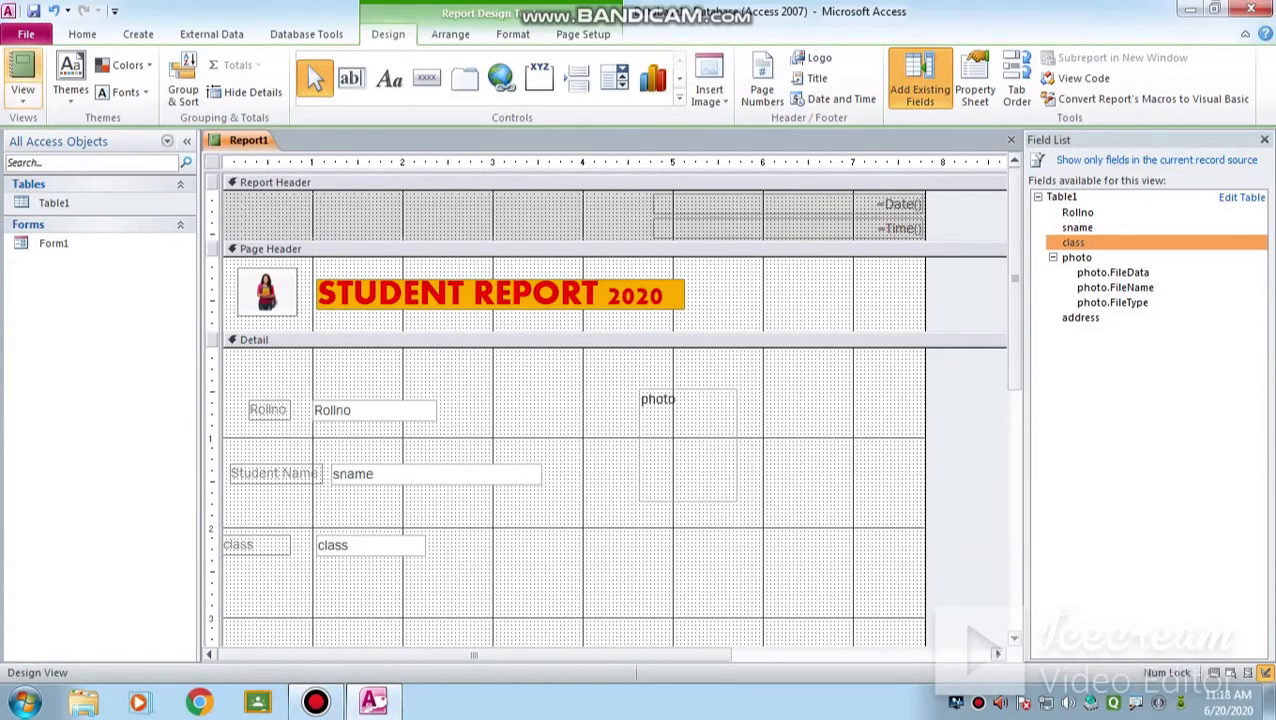
pyautogui.click(22, 72)
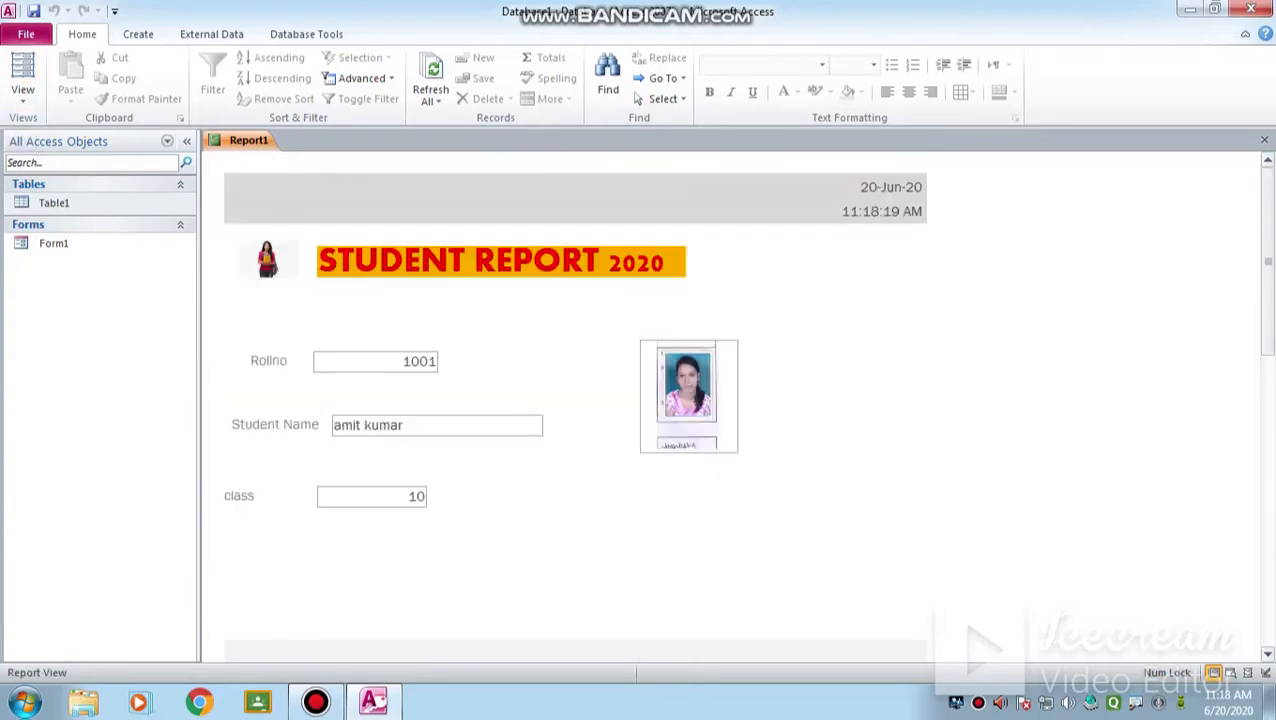
pyautogui.scroll(-8, 575, 400)
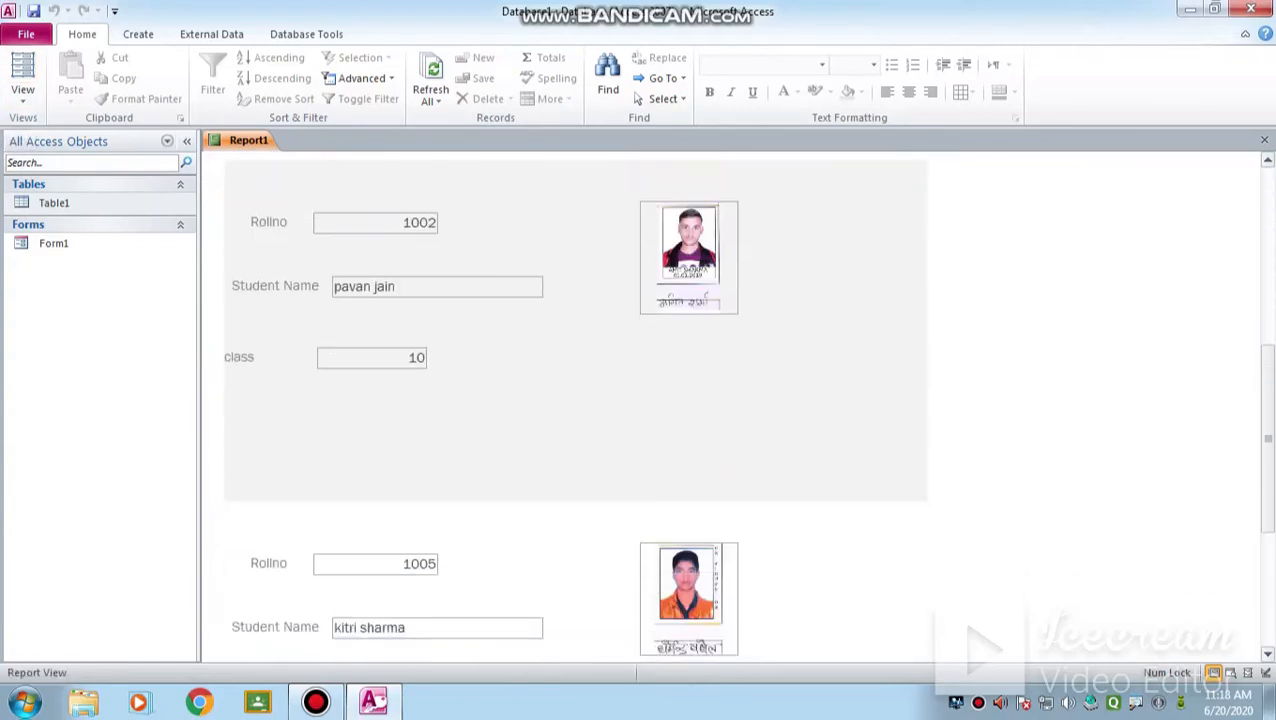
pyautogui.scroll(8, 575, 400)
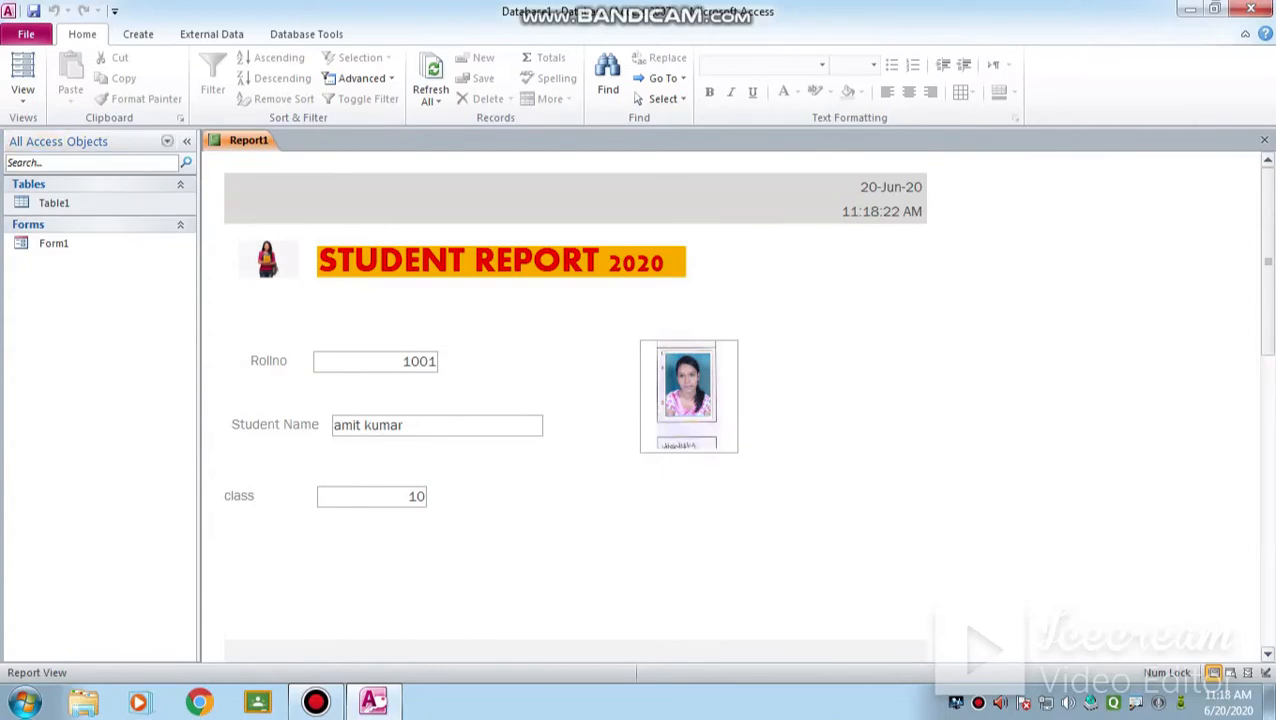
# - Open the report's Print Preview and check the first page from its header down to the date in the page footer
pyautogui.click(26, 34)
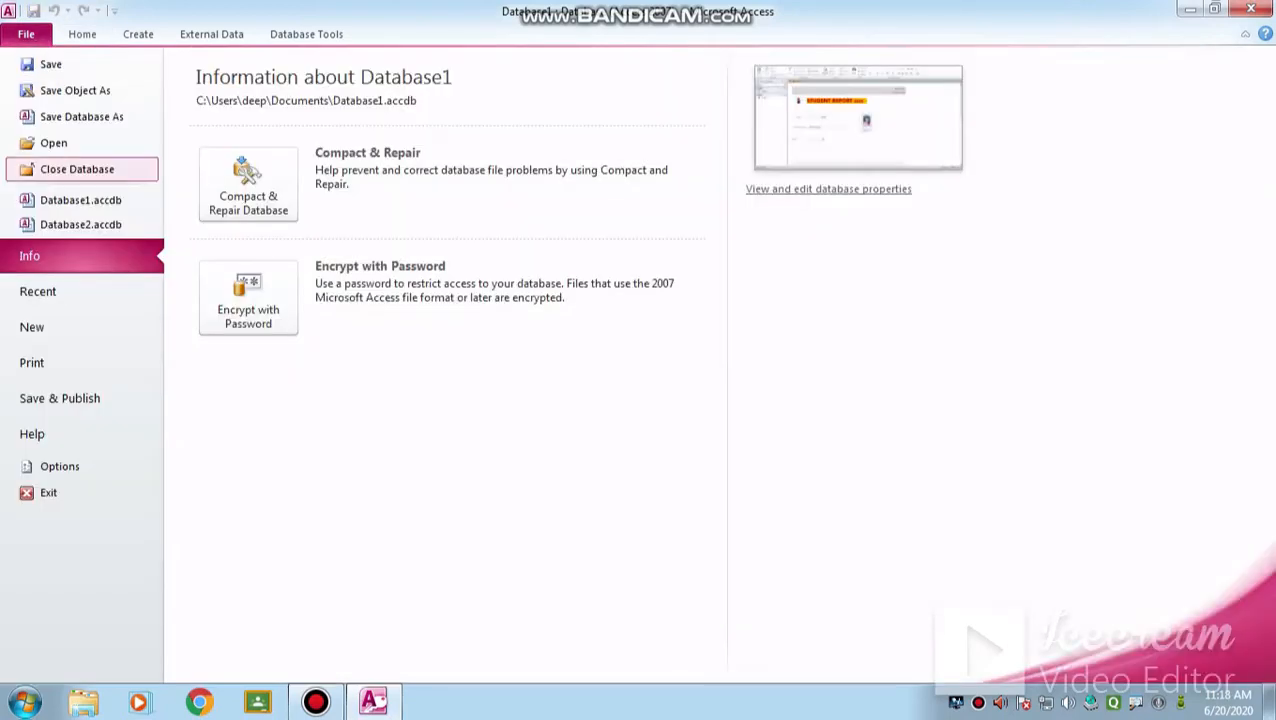
pyautogui.click(31, 362)
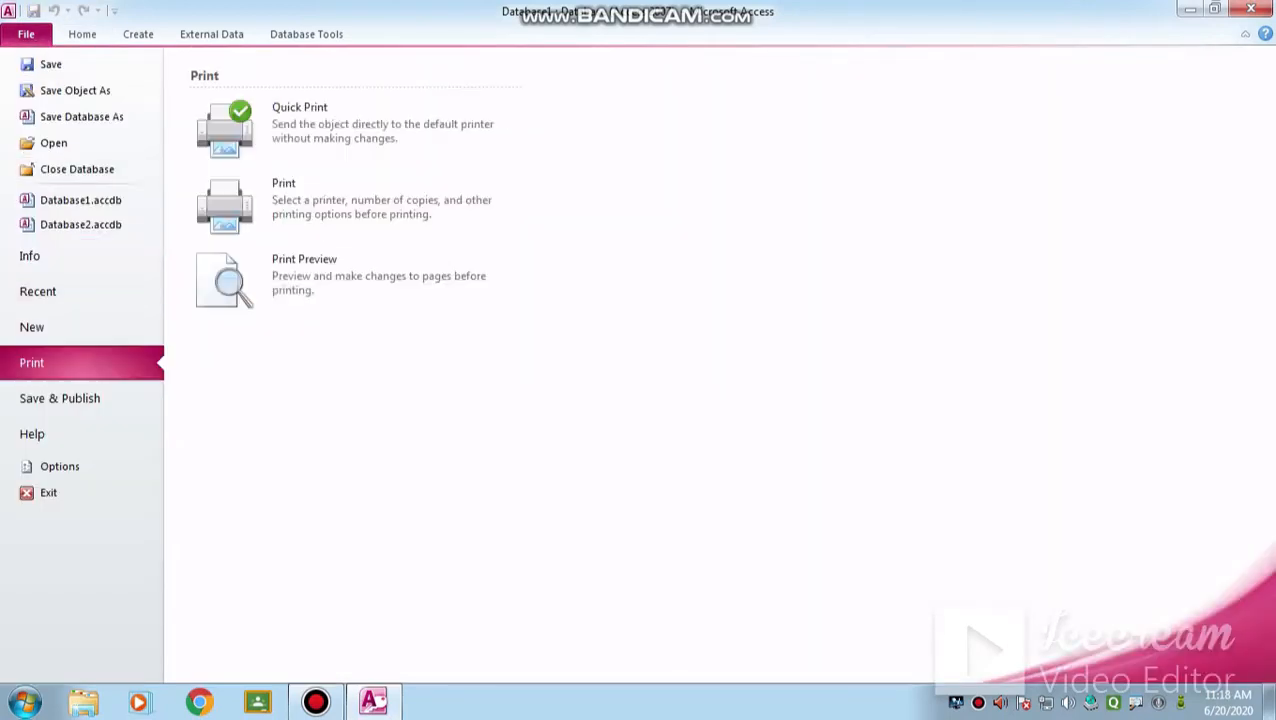
pyautogui.click(250, 276)
pyautogui.scroll(-4, 614, 400)
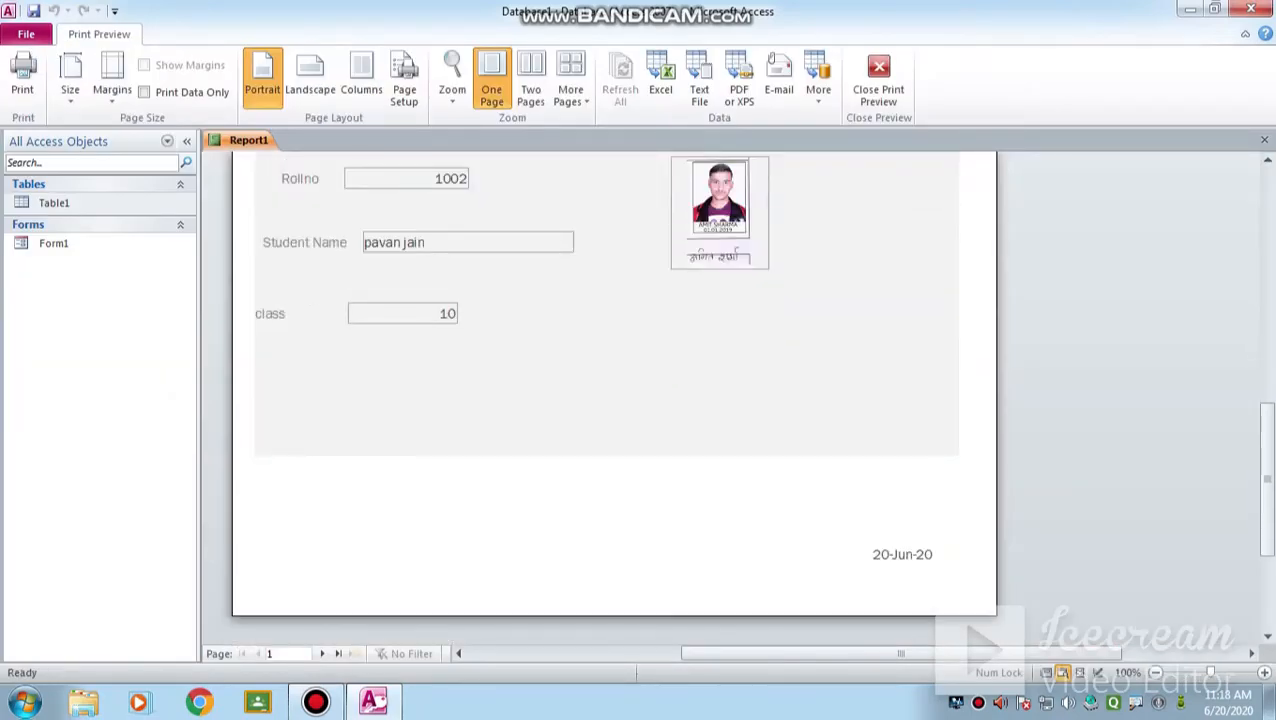
pyautogui.scroll(5, 614, 400)
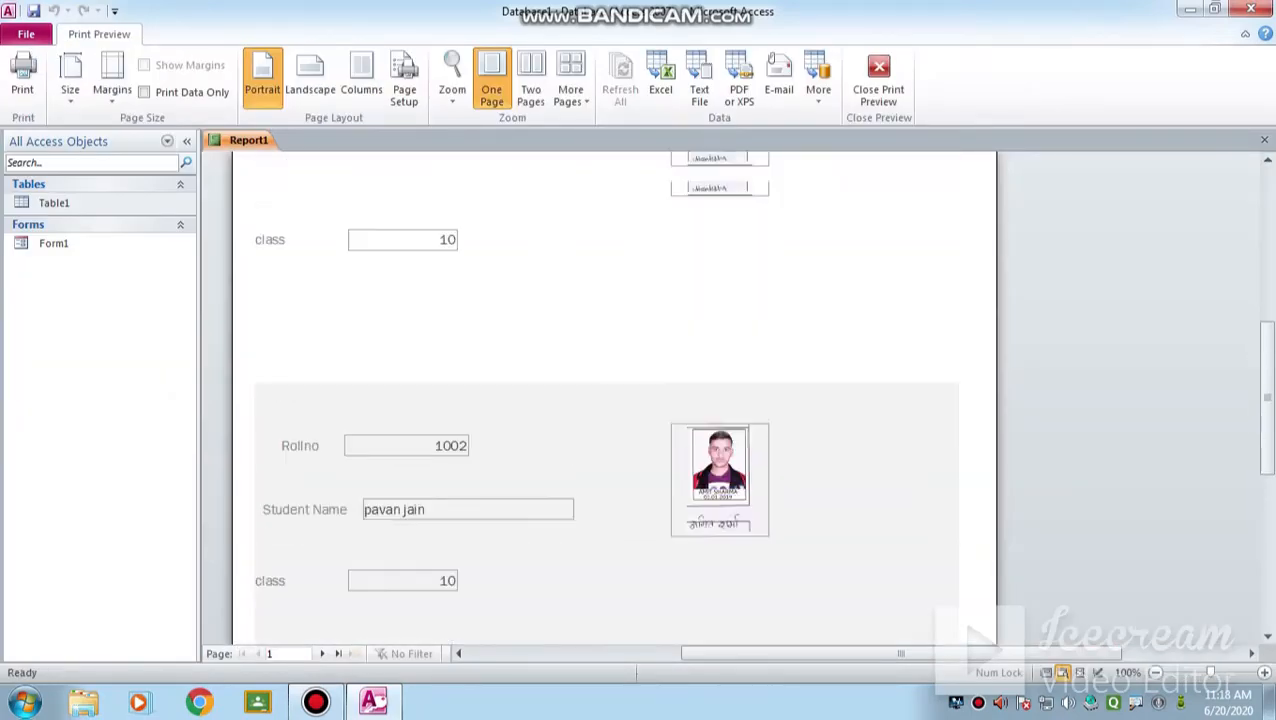
pyautogui.scroll(1, 614, 400)
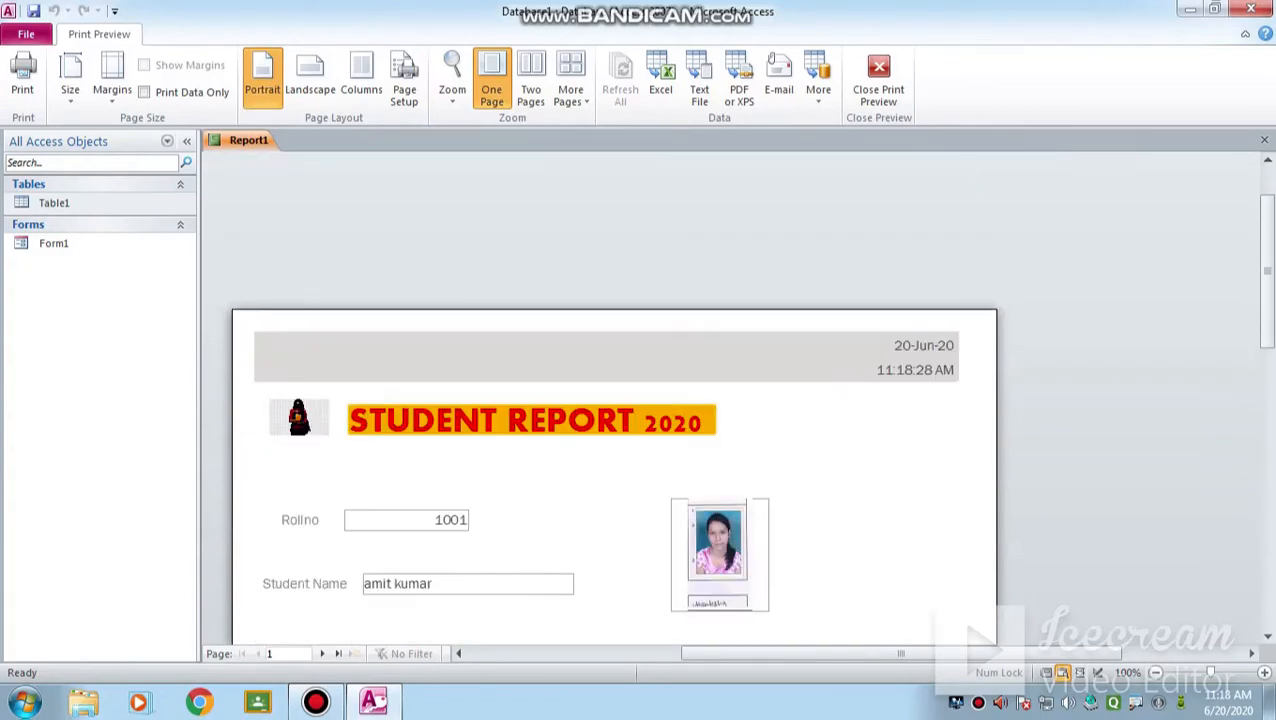
pyautogui.scroll(-5, 614, 400)
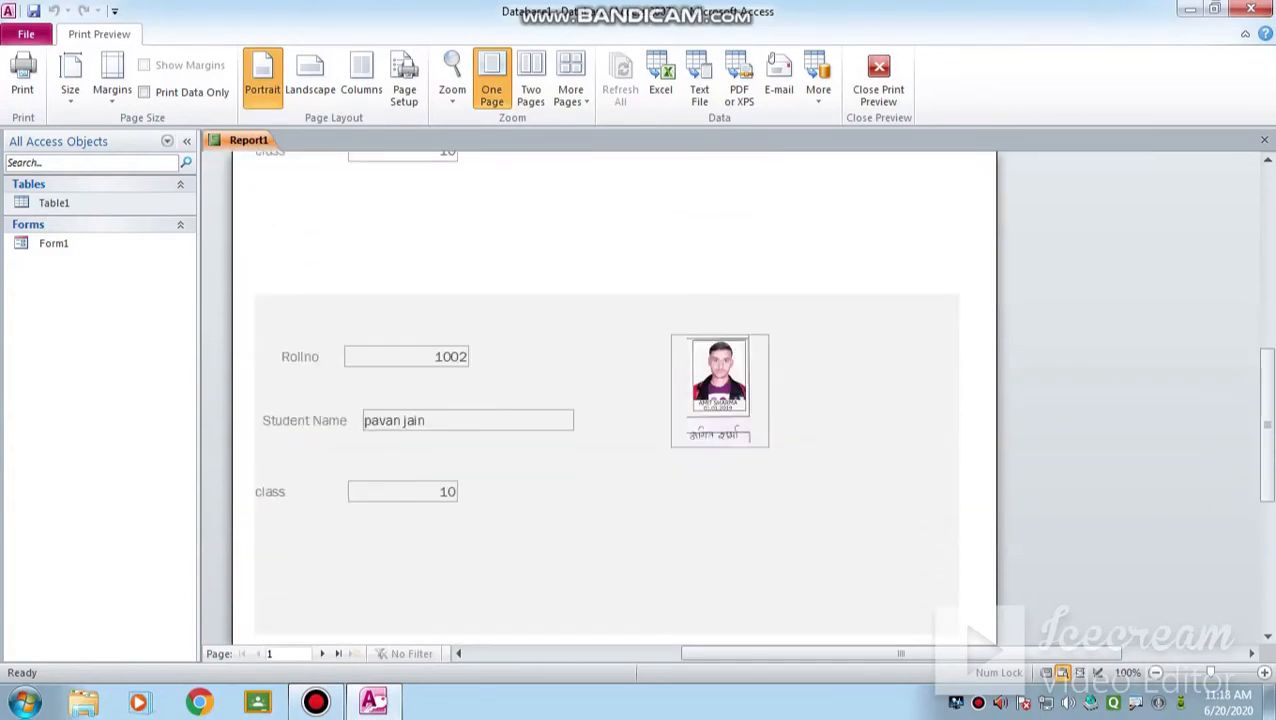
# - Examine the record and dates on page 2 of the preview, and close Print Preview
pyautogui.click(321, 653)
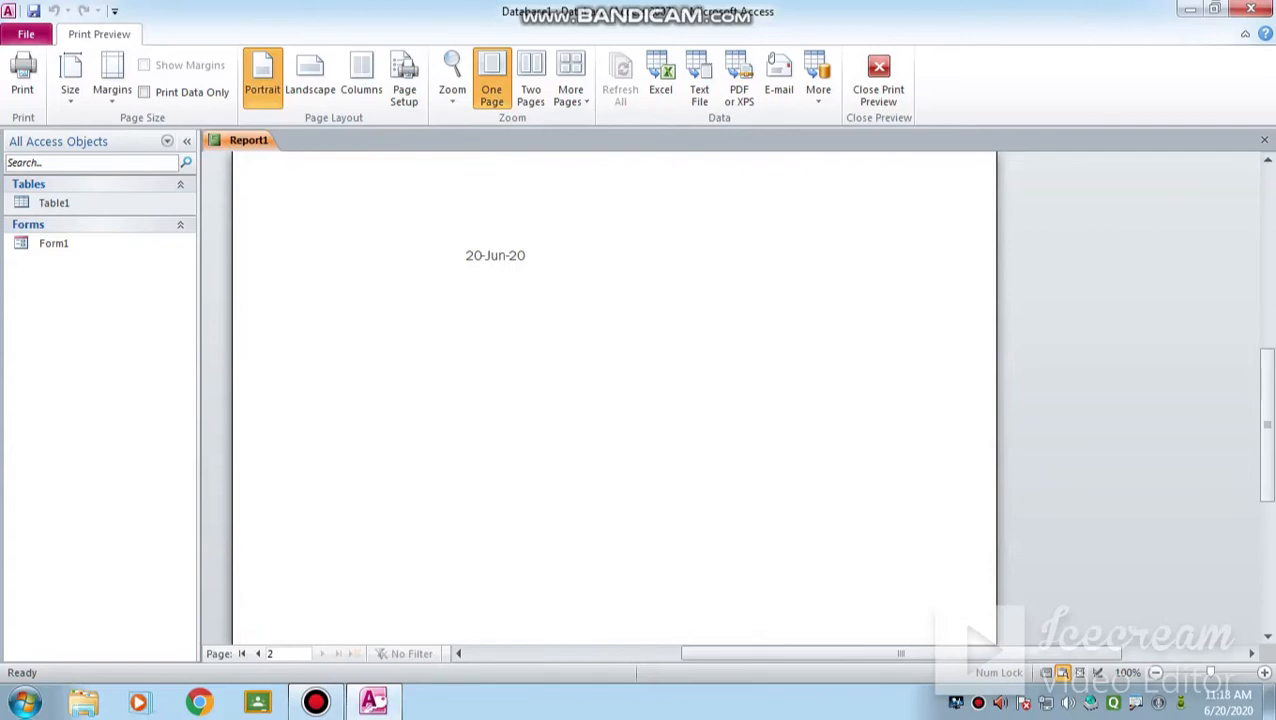
pyautogui.scroll(5, 614, 400)
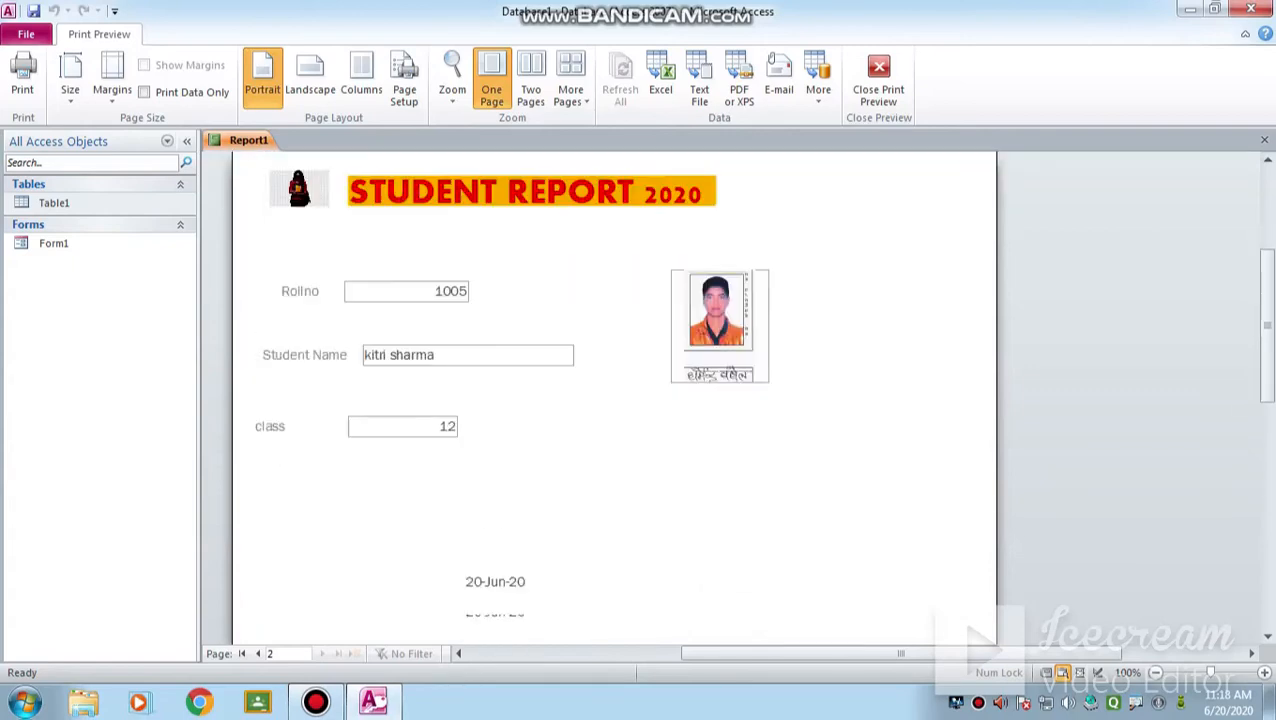
pyautogui.scroll(-5, 614, 400)
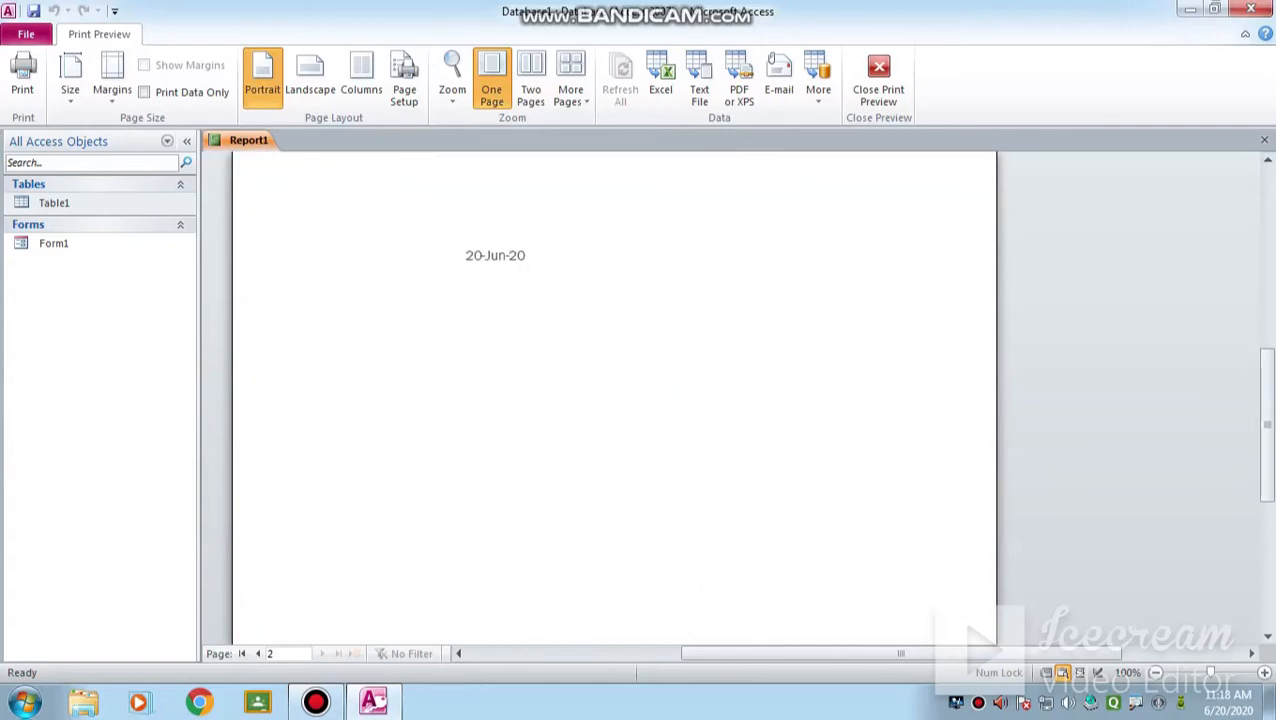
pyautogui.click(878, 80)
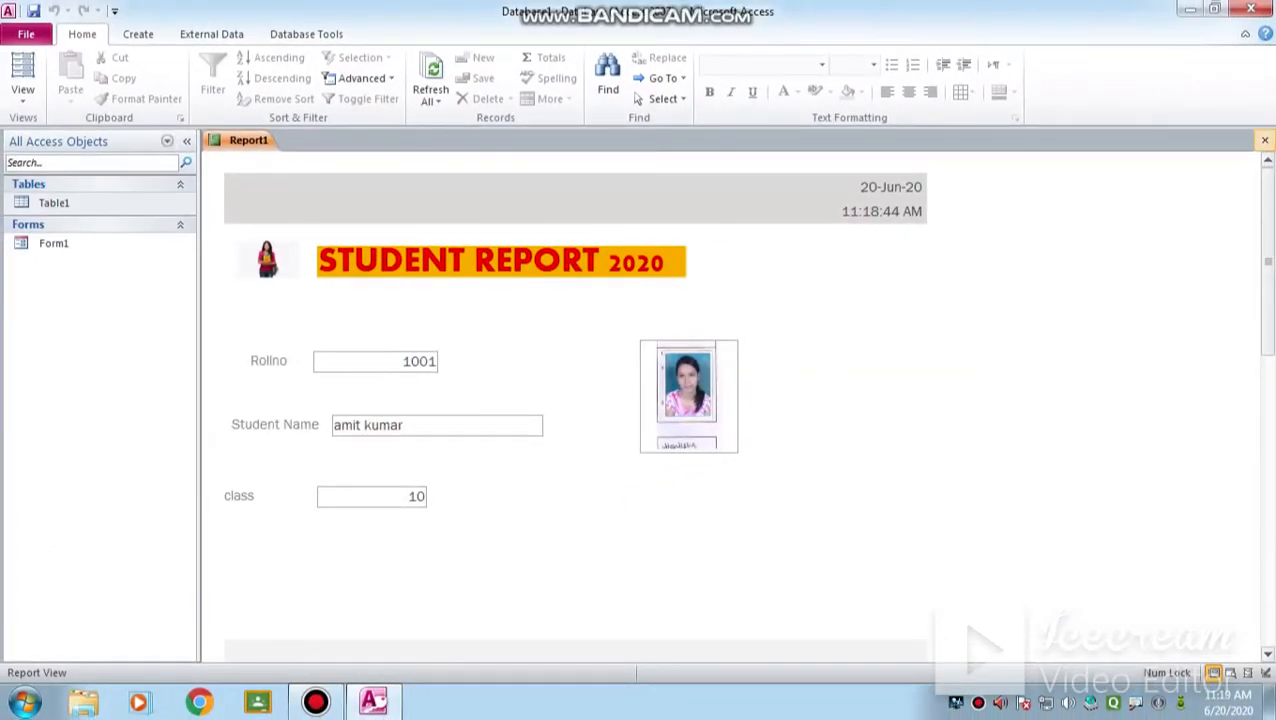
# - Close Report1 without saving it and start the Report Wizard based on Table1
pyautogui.click(1264, 140)
pyautogui.click(640, 398)
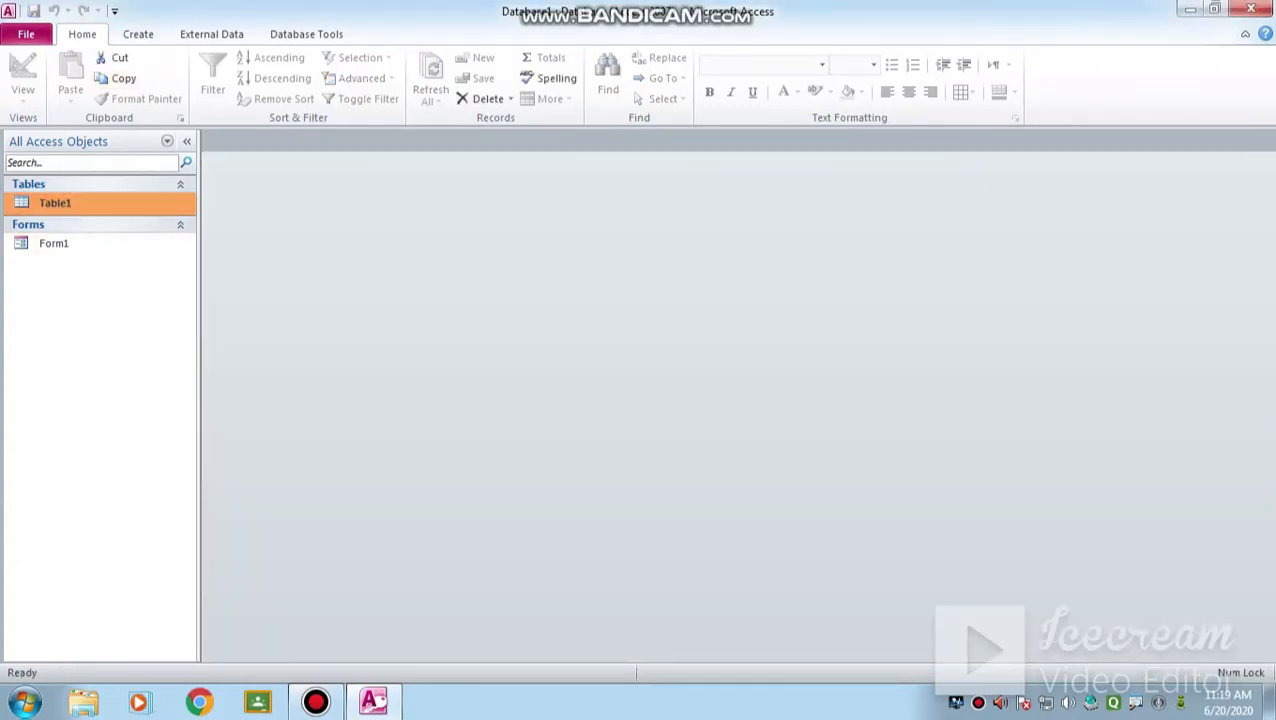
pyautogui.click(138, 34)
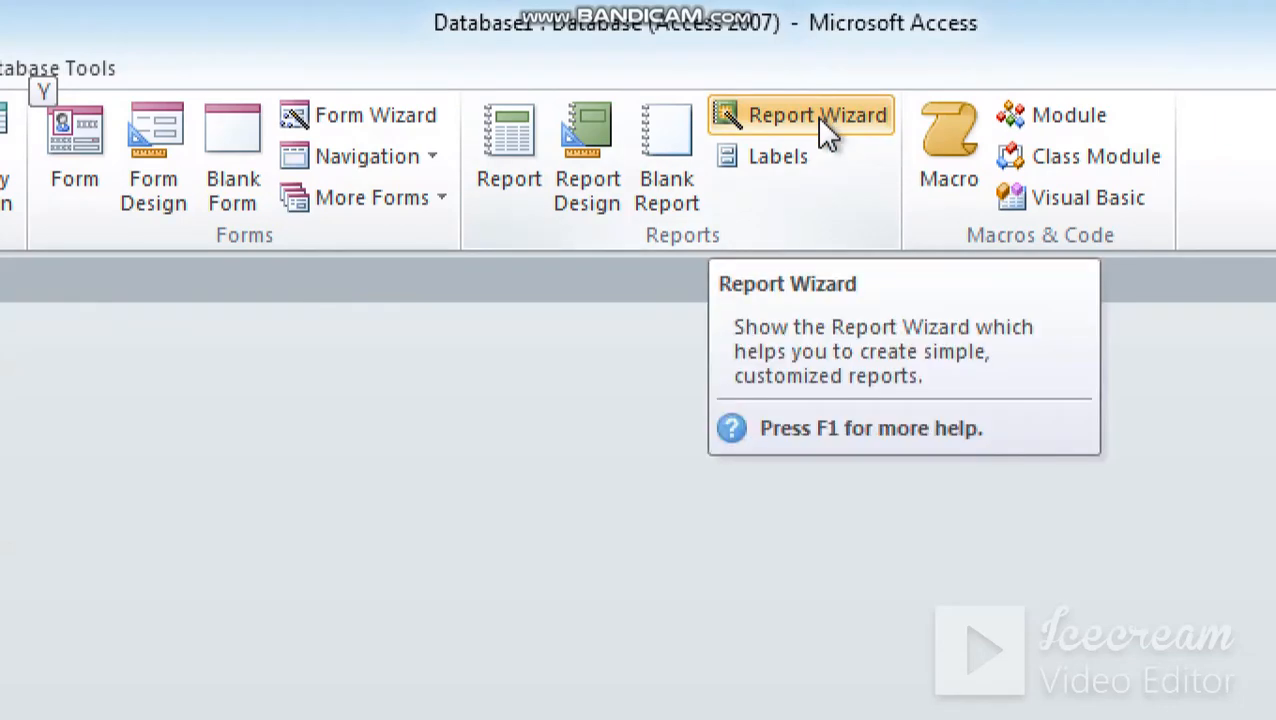
pyautogui.click(820, 120)
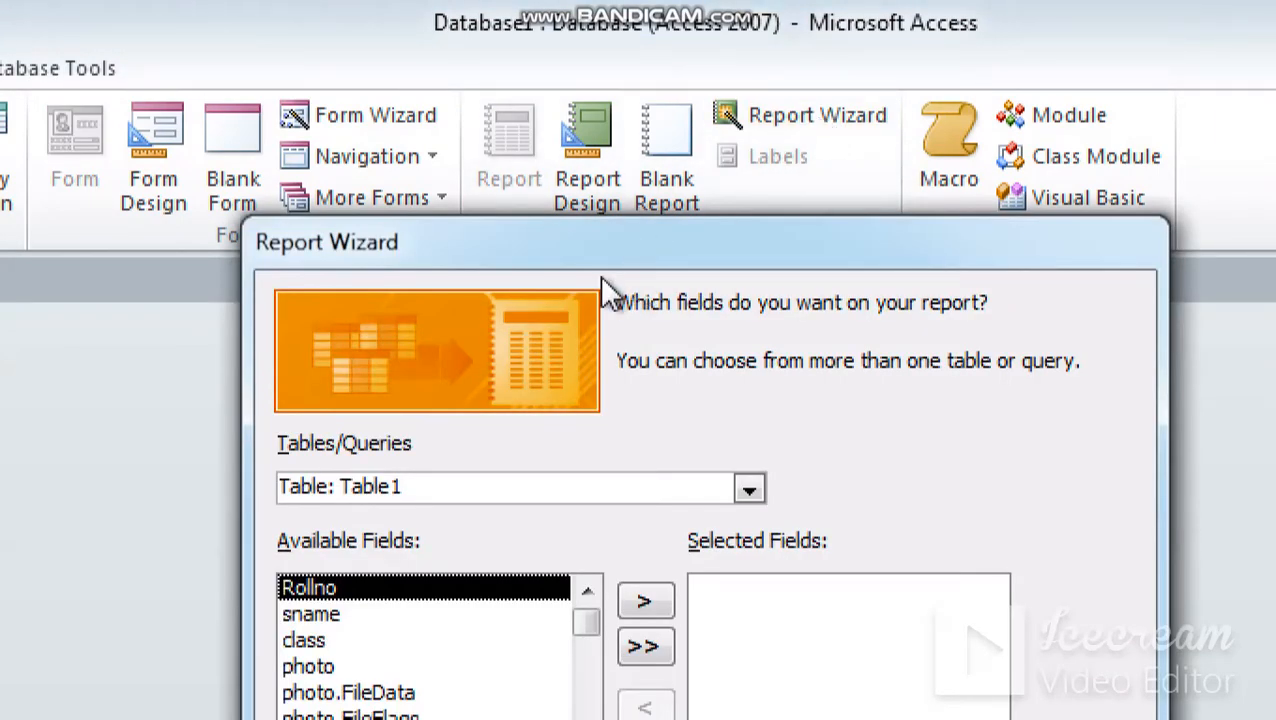
pyautogui.moveTo(600, 262); pyautogui.dragTo(563, 115)
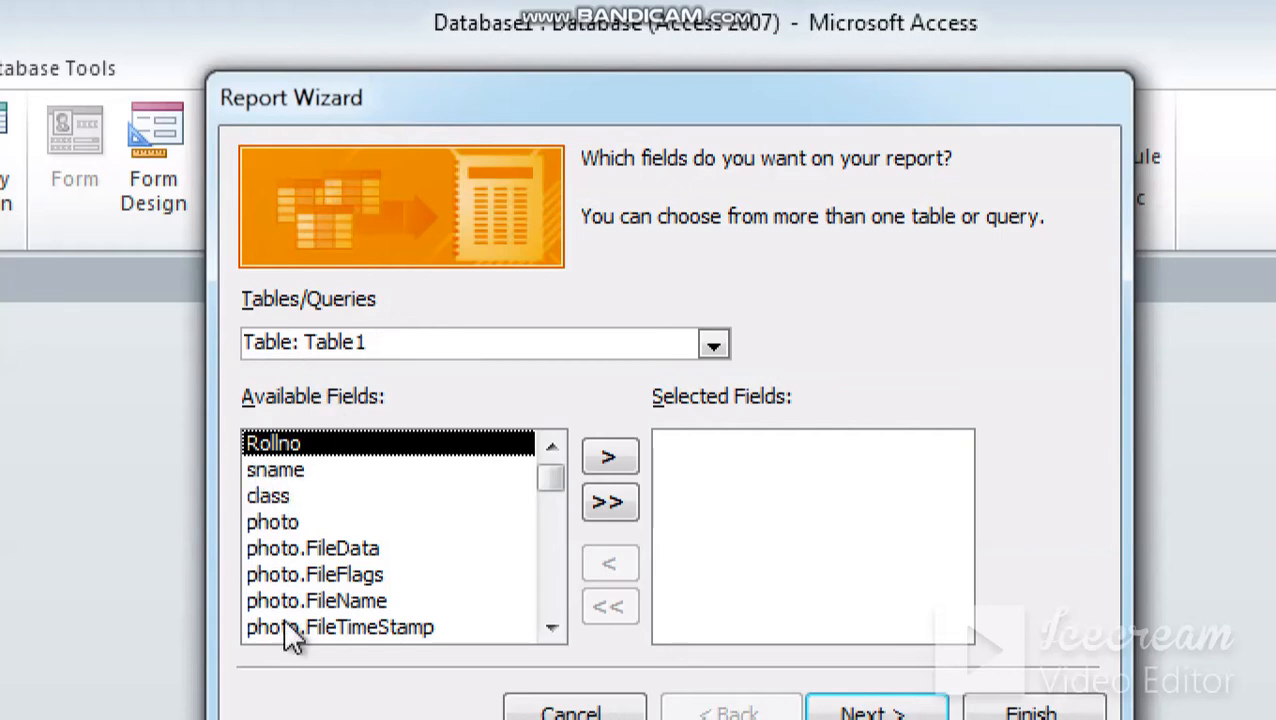
# - Add the Rollno, sname, class and photo fields of Table1 to the wizard report and continue to the grouping options
pyautogui.click(611, 459)
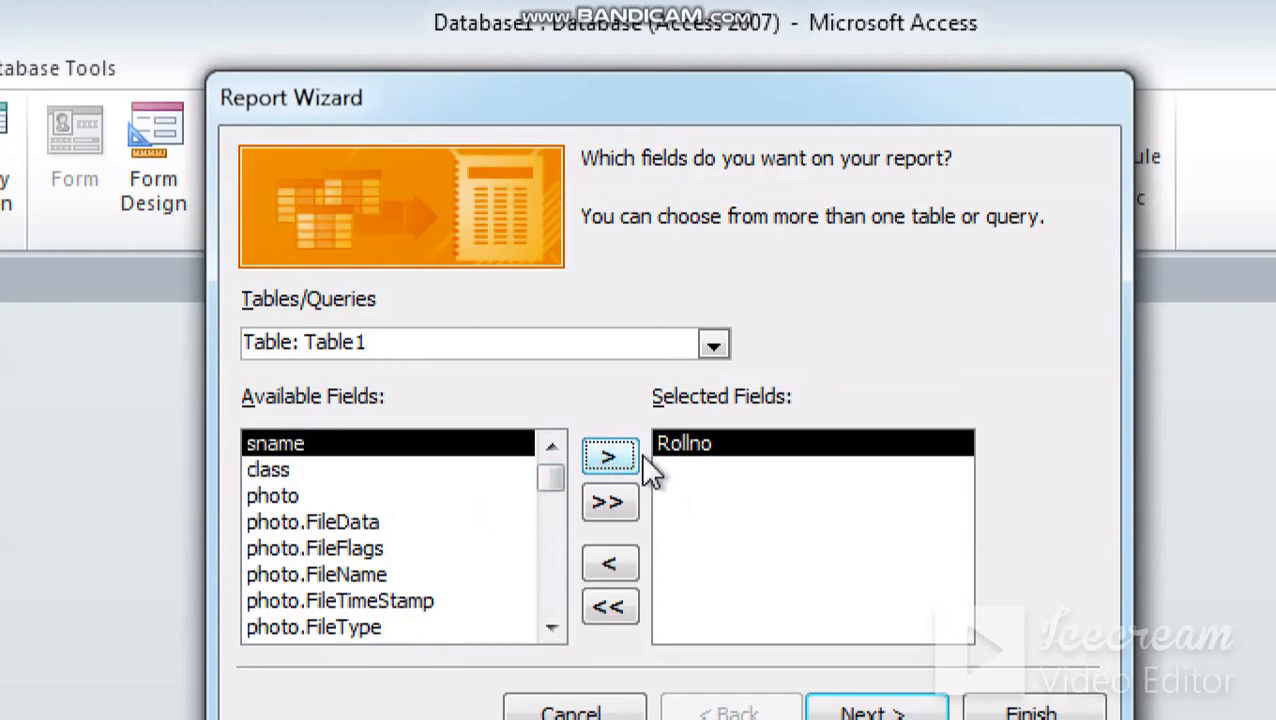
pyautogui.click(611, 461)
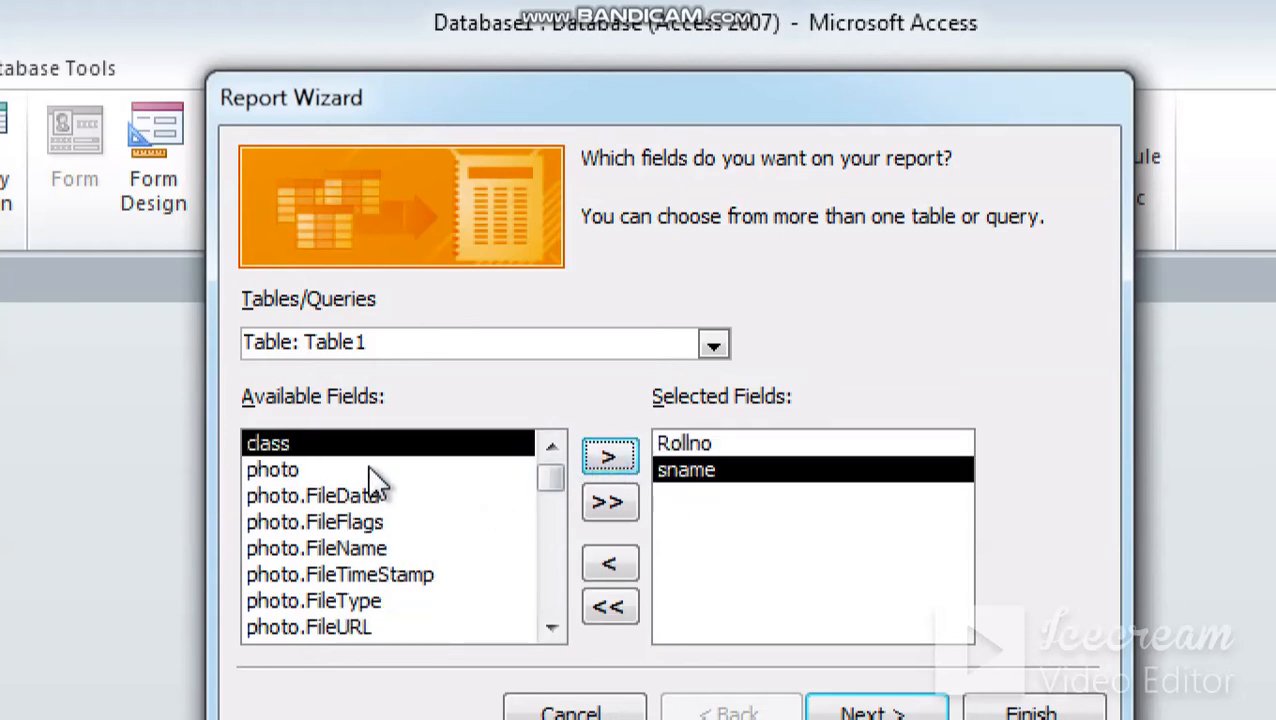
pyautogui.click(617, 466)
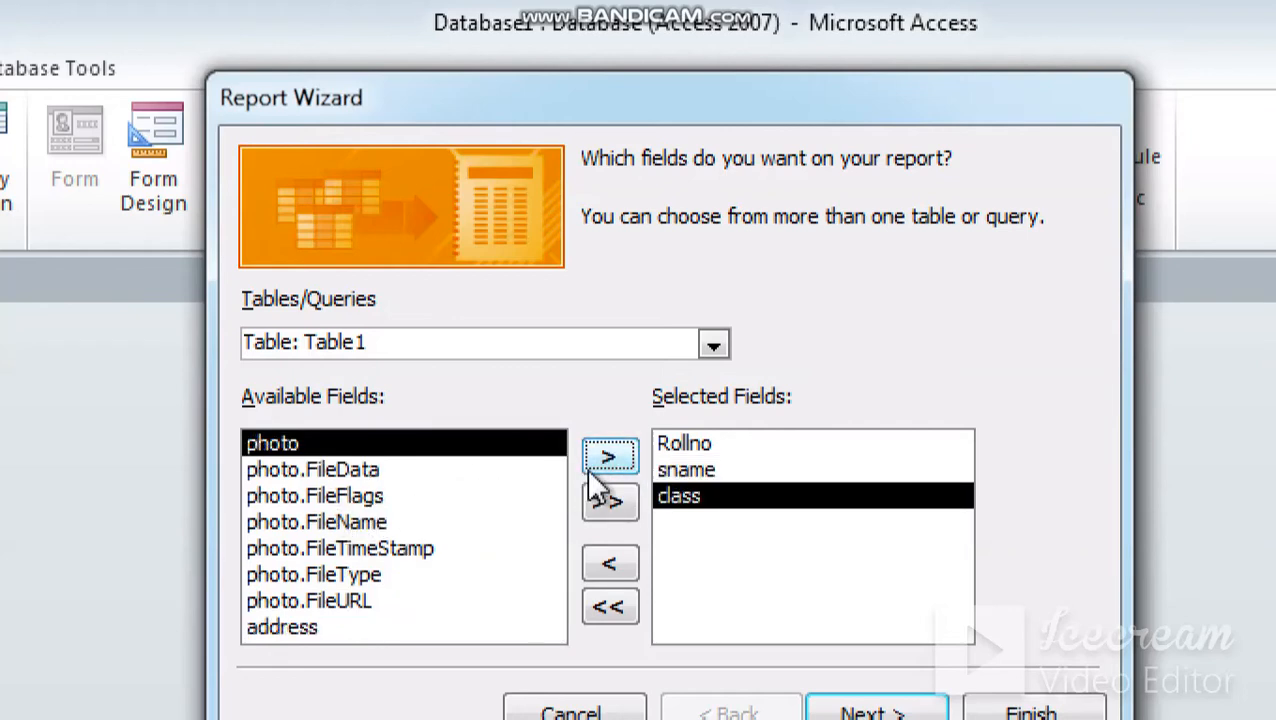
pyautogui.click(609, 462)
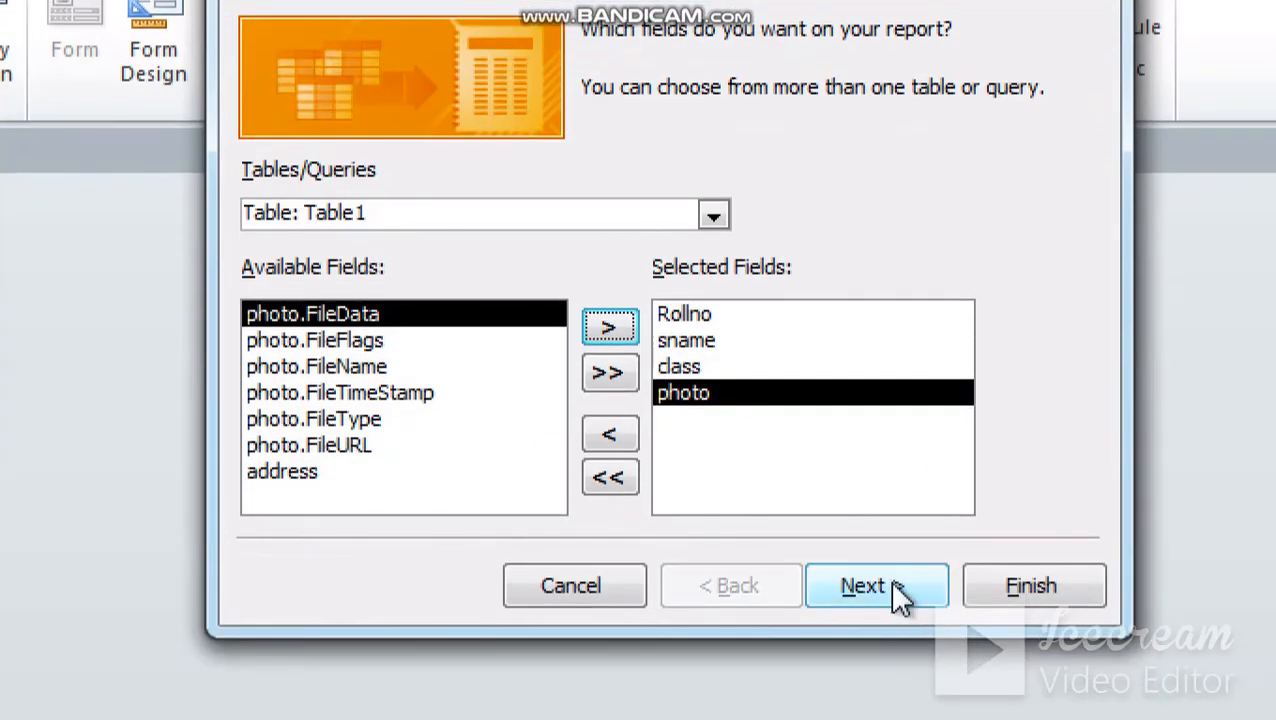
pyautogui.click(889, 706)
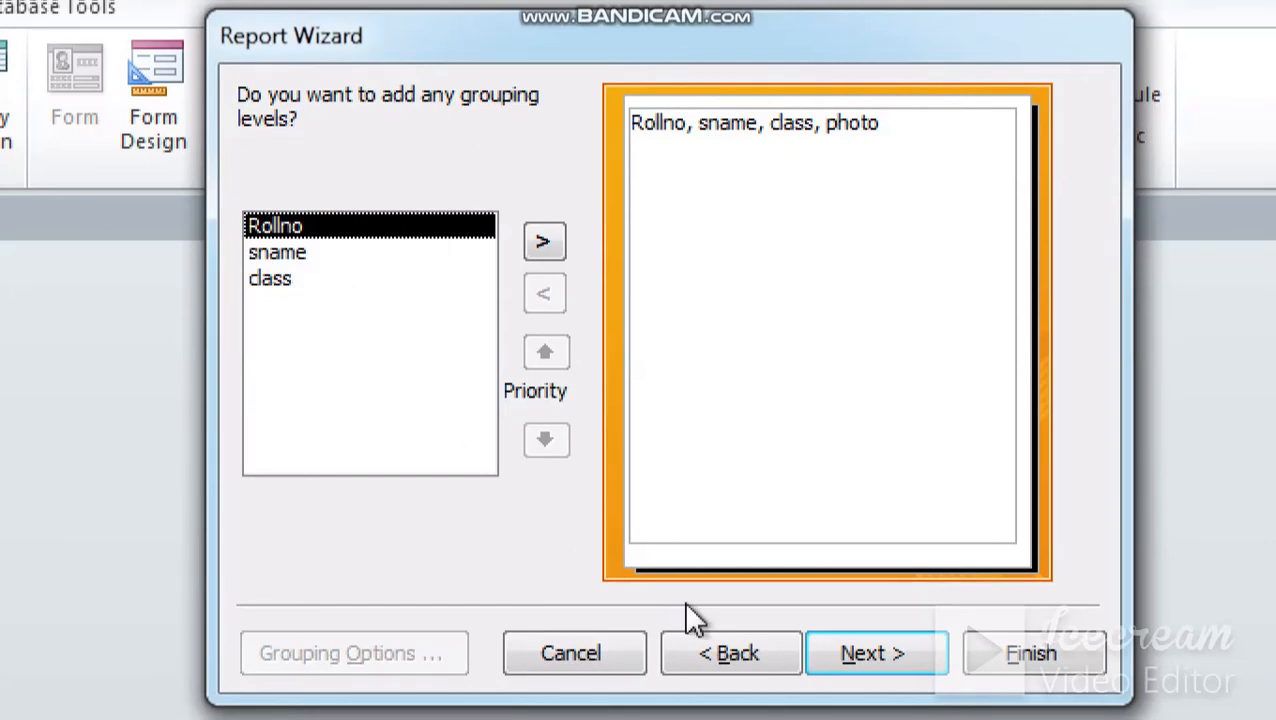
# - Leave the records ungrouped, sorted by Rollno in ascending order, and accept the default layout with field widths adjusted to the page
pyautogui.click(876, 646)
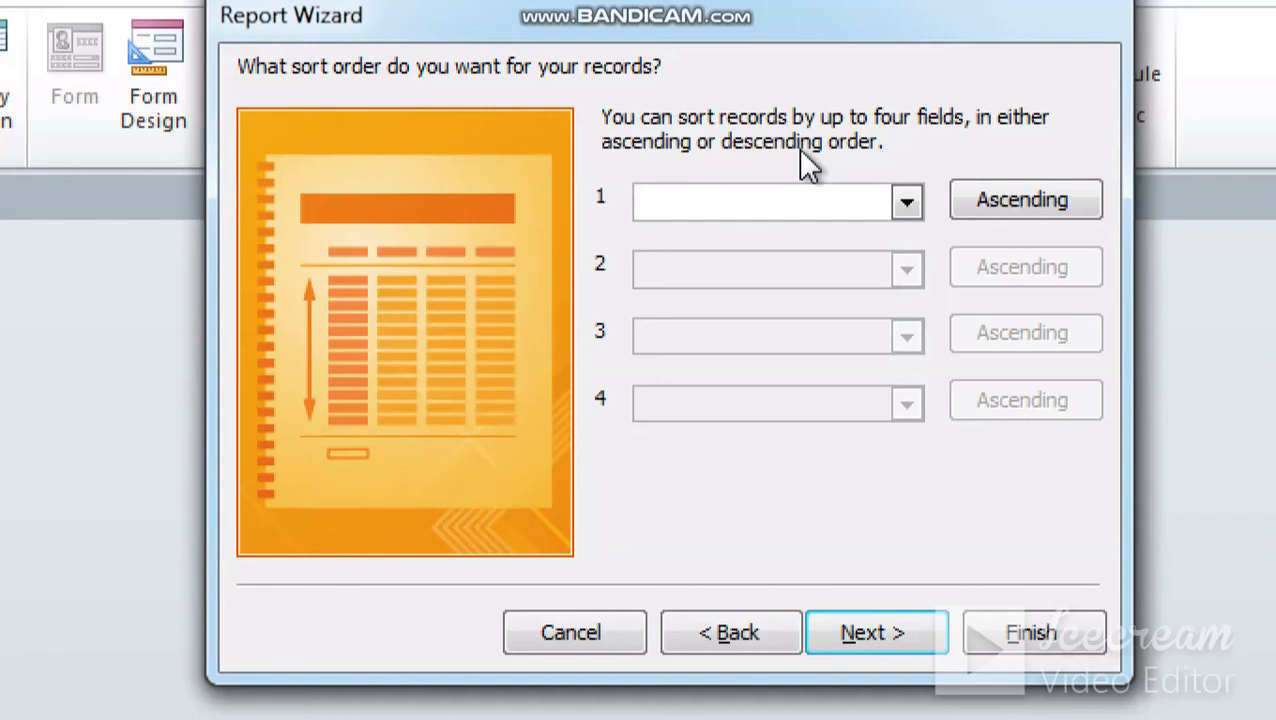
pyautogui.click(904, 214)
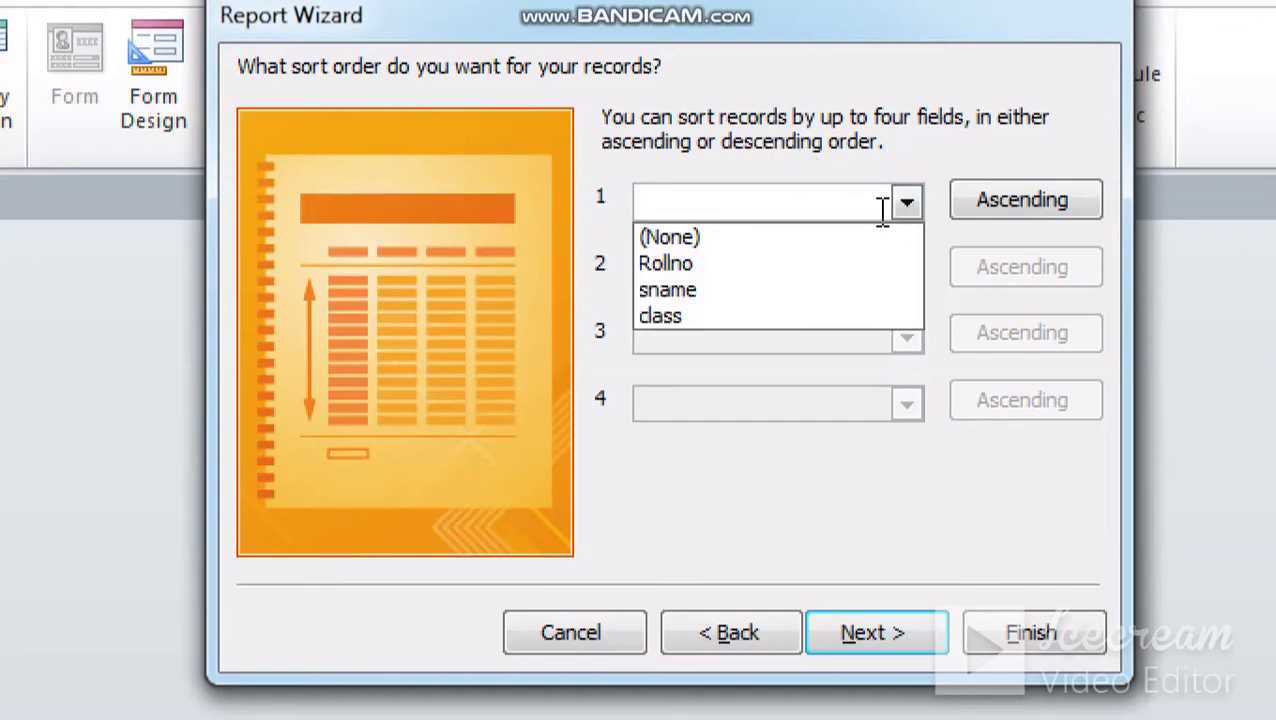
pyautogui.click(719, 265)
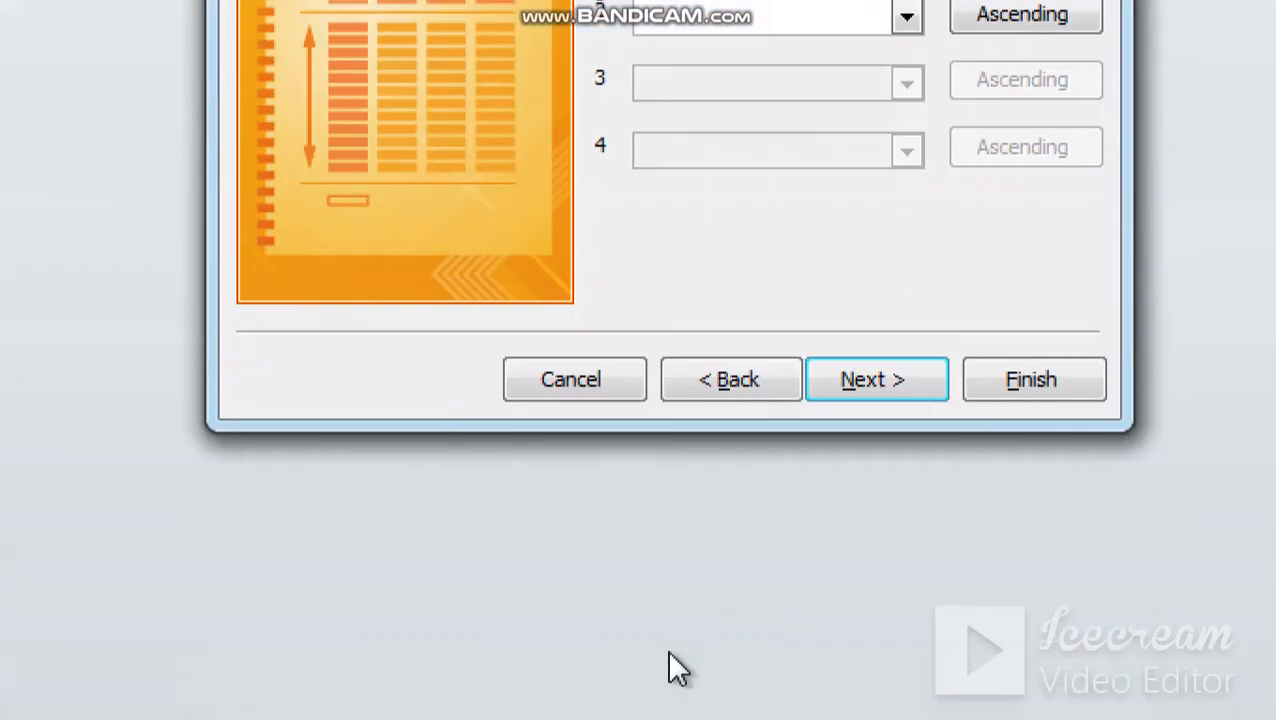
pyautogui.click(866, 392)
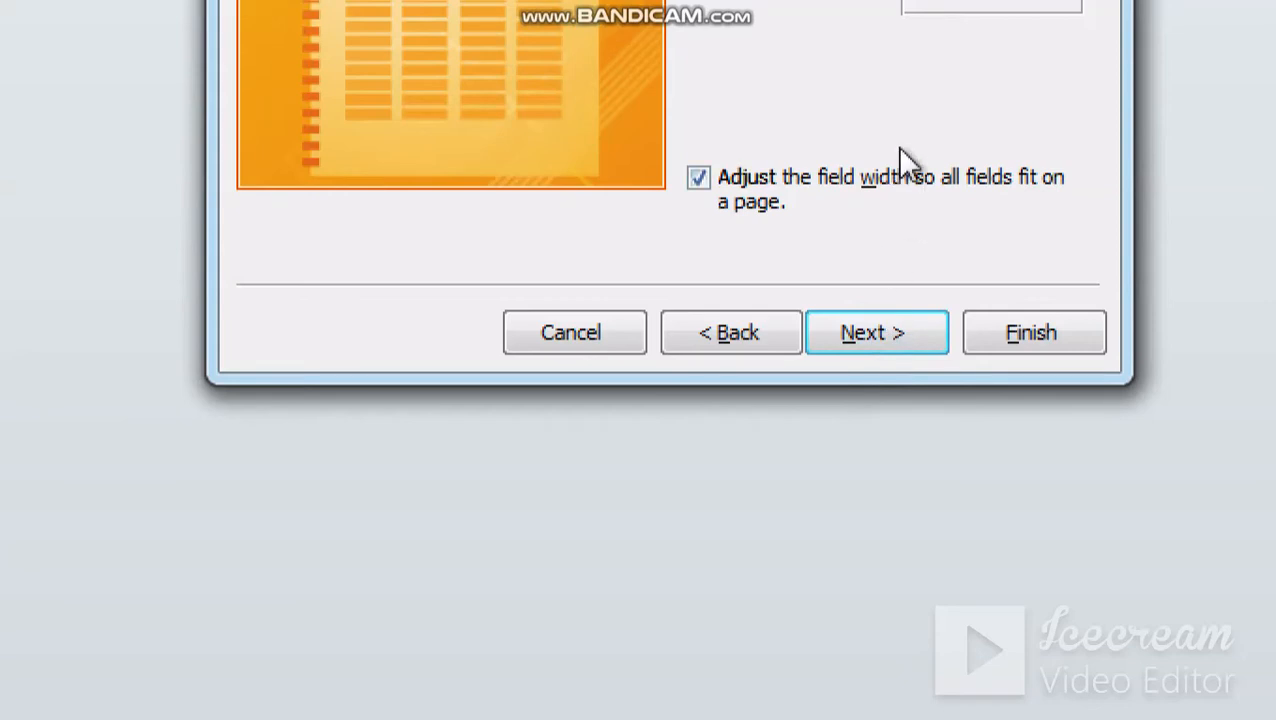
pyautogui.click(874, 341)
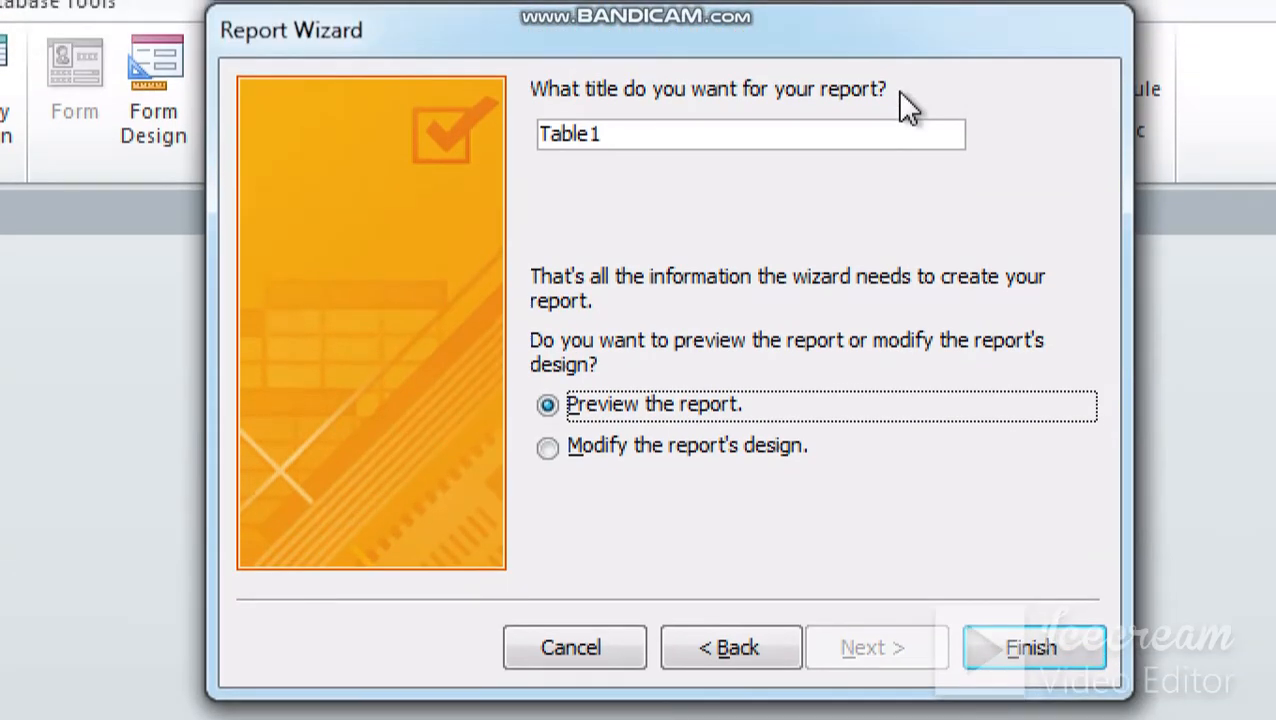
# - Title the report "Student Report 2020" and finish the wizard with the preview option, looking through the generated records
pyautogui.click(650, 136)
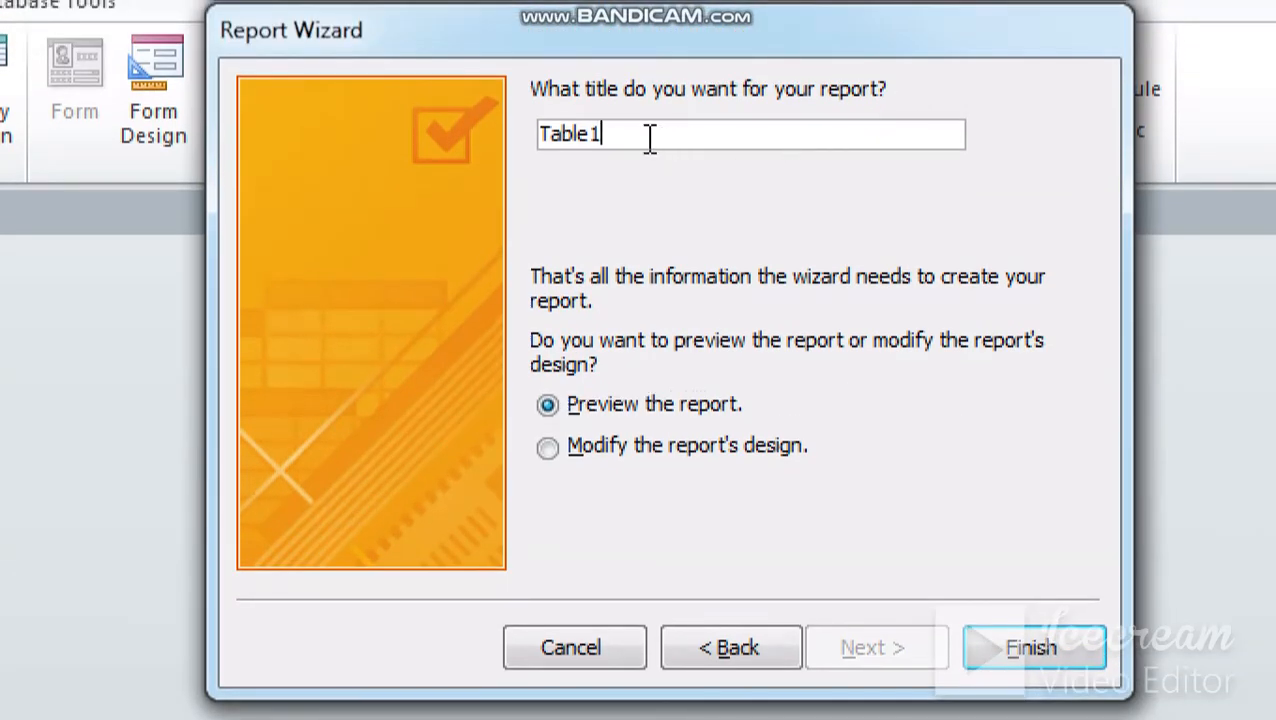
pyautogui.press('BackSpace')
pyautogui.press('BackSpace')
pyautogui.press('BackSpace')
pyautogui.press('BackSpace')
pyautogui.press('BackSpace')
pyautogui.press('BackSpace')
pyautogui.write('S')
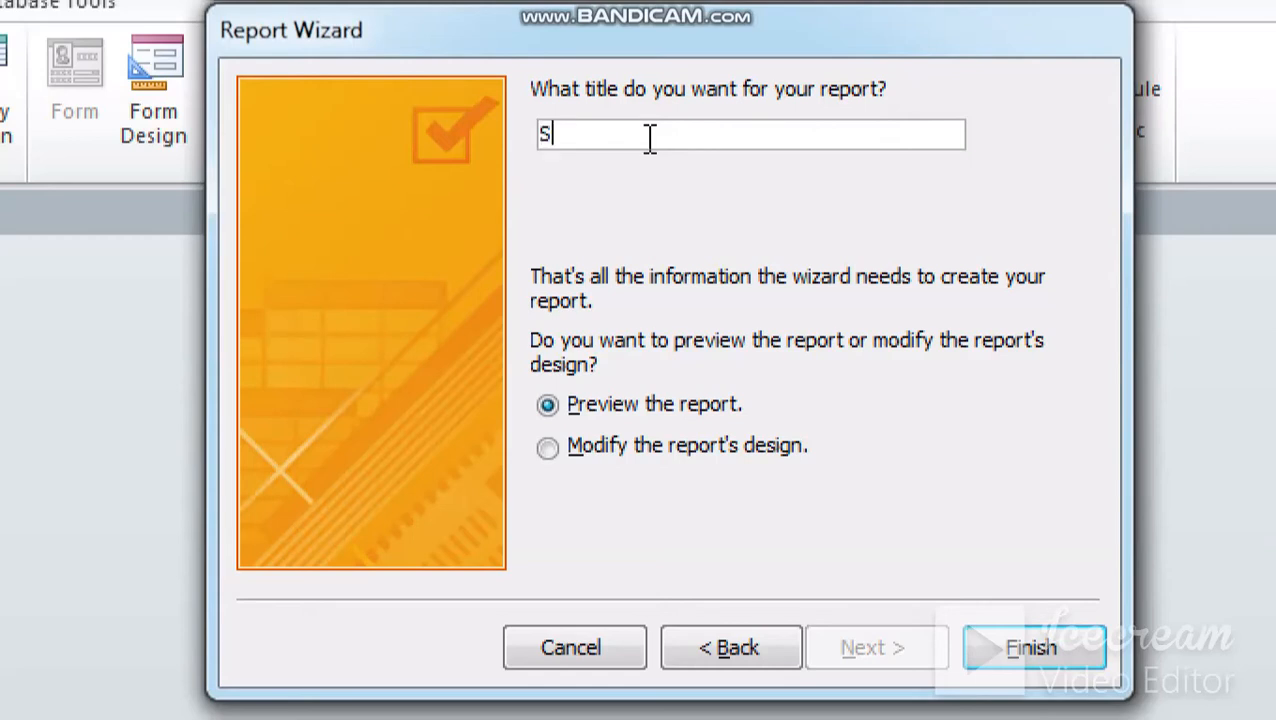
pyautogui.write('tudent')
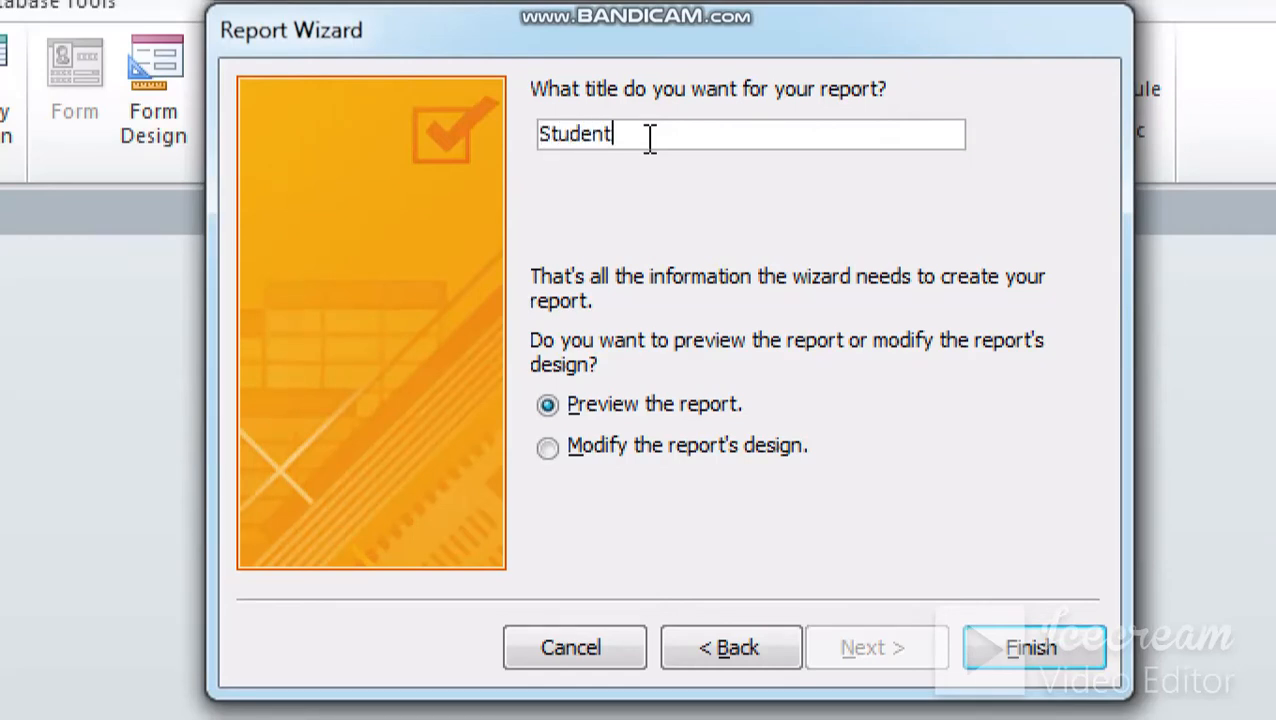
pyautogui.write(' Report 2020')
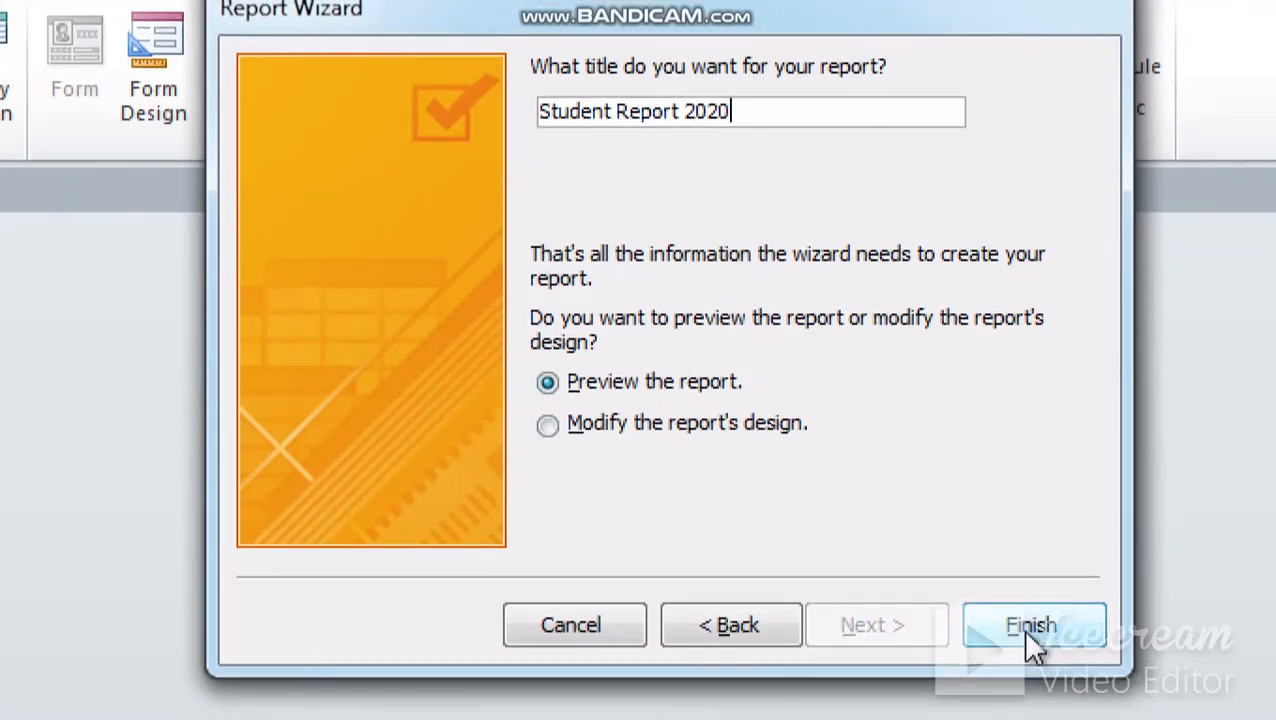
pyautogui.click(1022, 628)
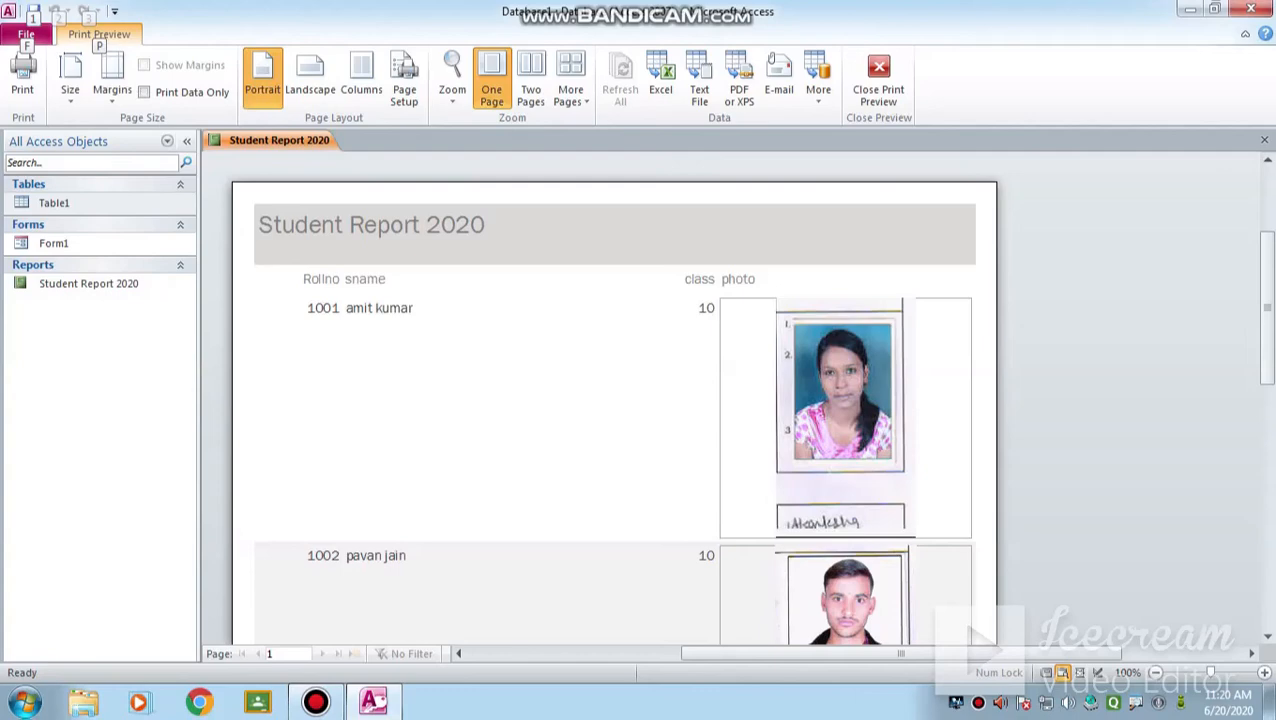
pyautogui.scroll(-10, 614, 400)
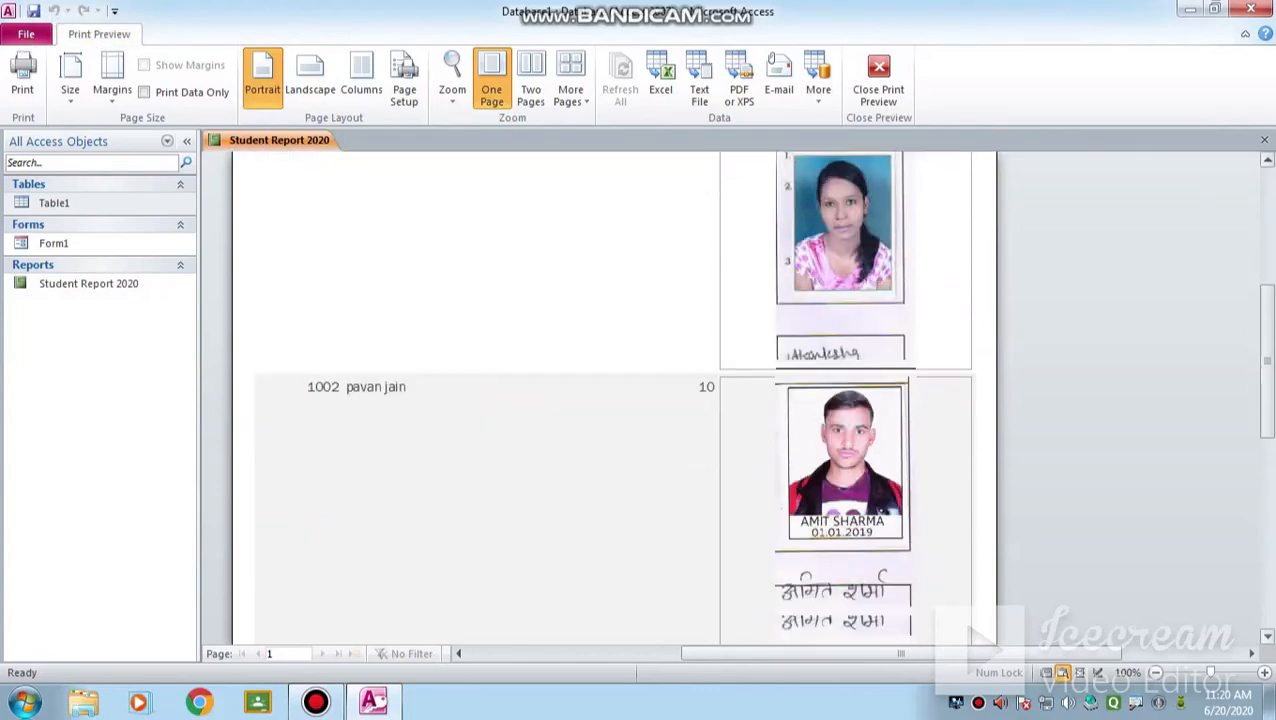
pyautogui.scroll(10, 614, 400)
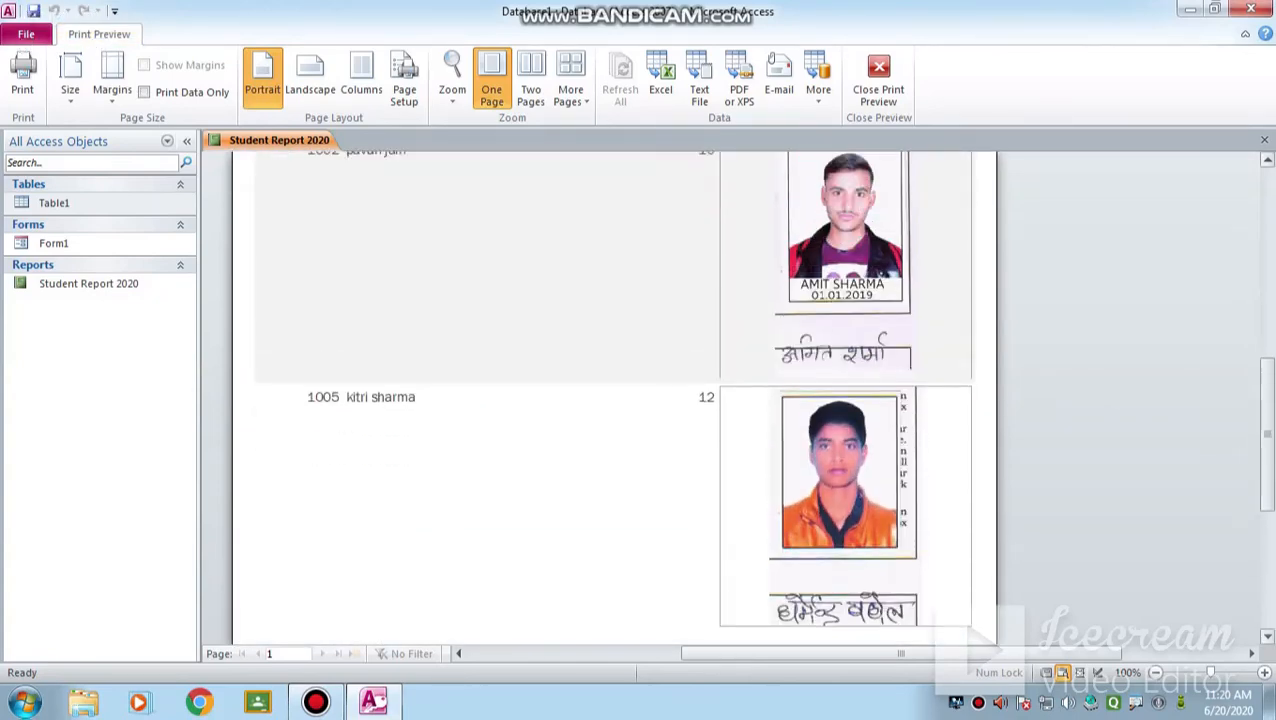
# - Look over the remaining records in the print preview, then close it and continue in the report's Design View
pyautogui.scroll(-4, 614, 400)
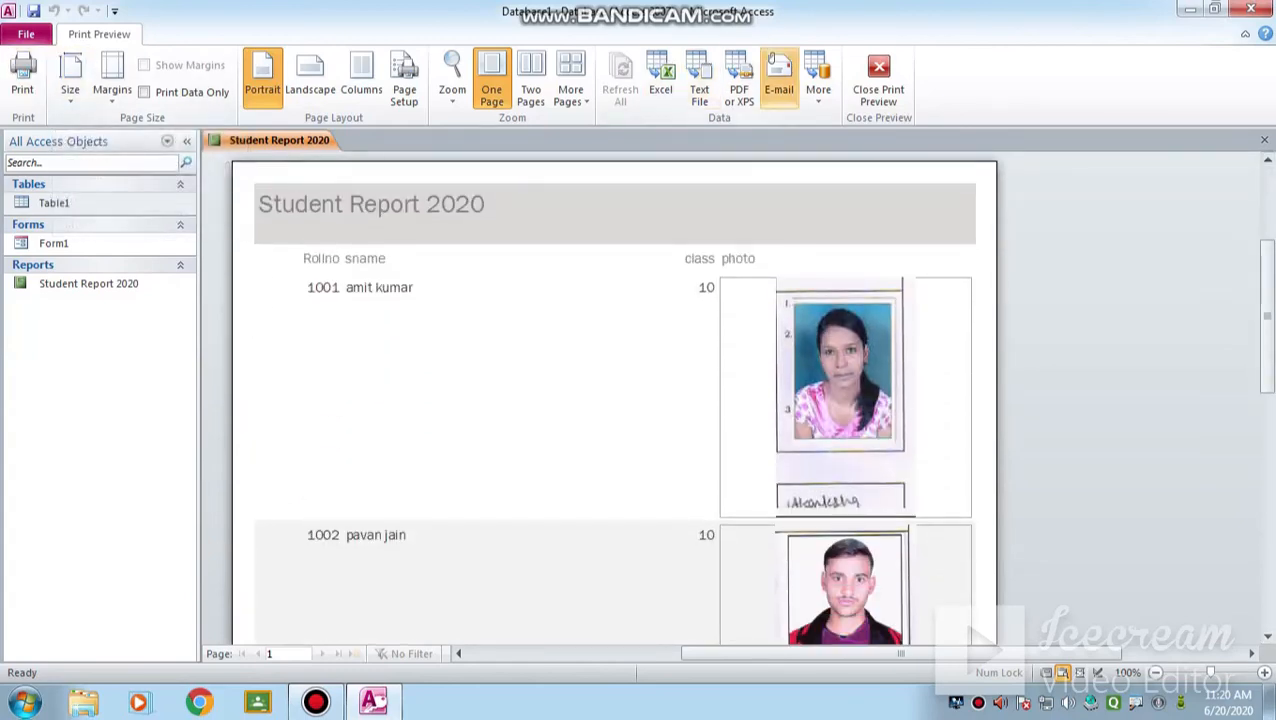
pyautogui.click(878, 80)
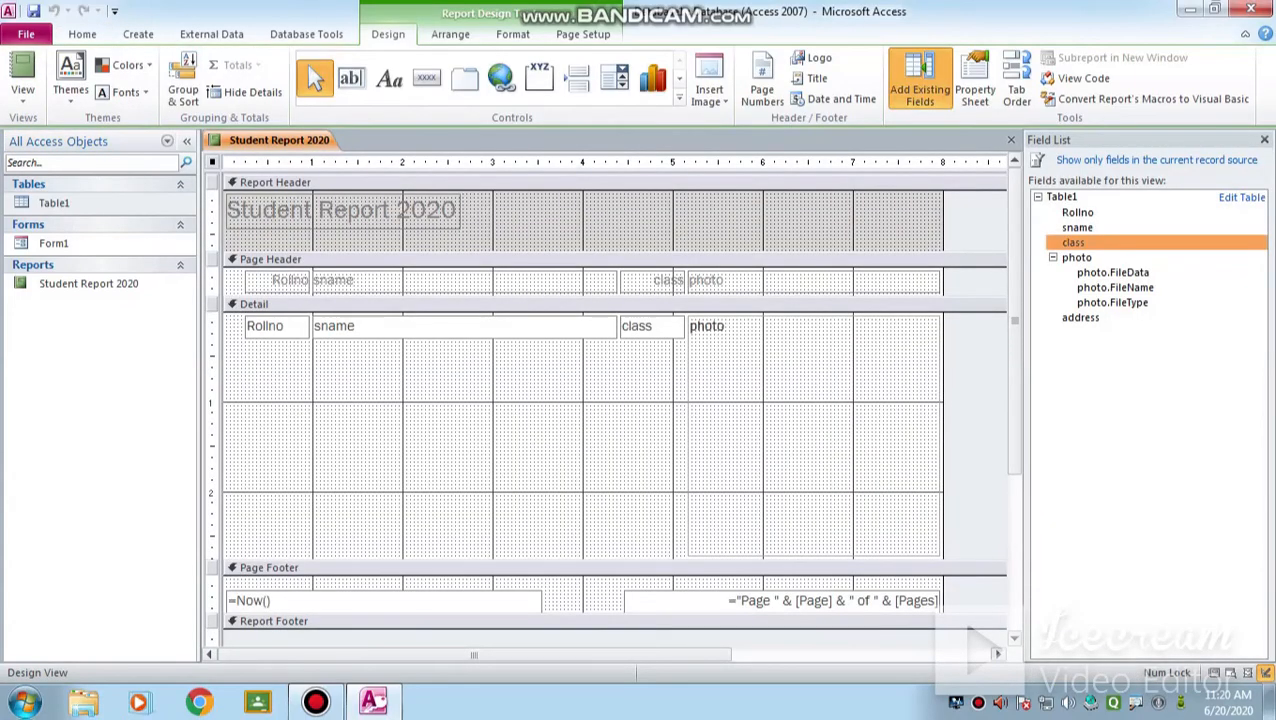
pyautogui.click(615, 304)
pyautogui.click(342, 211)
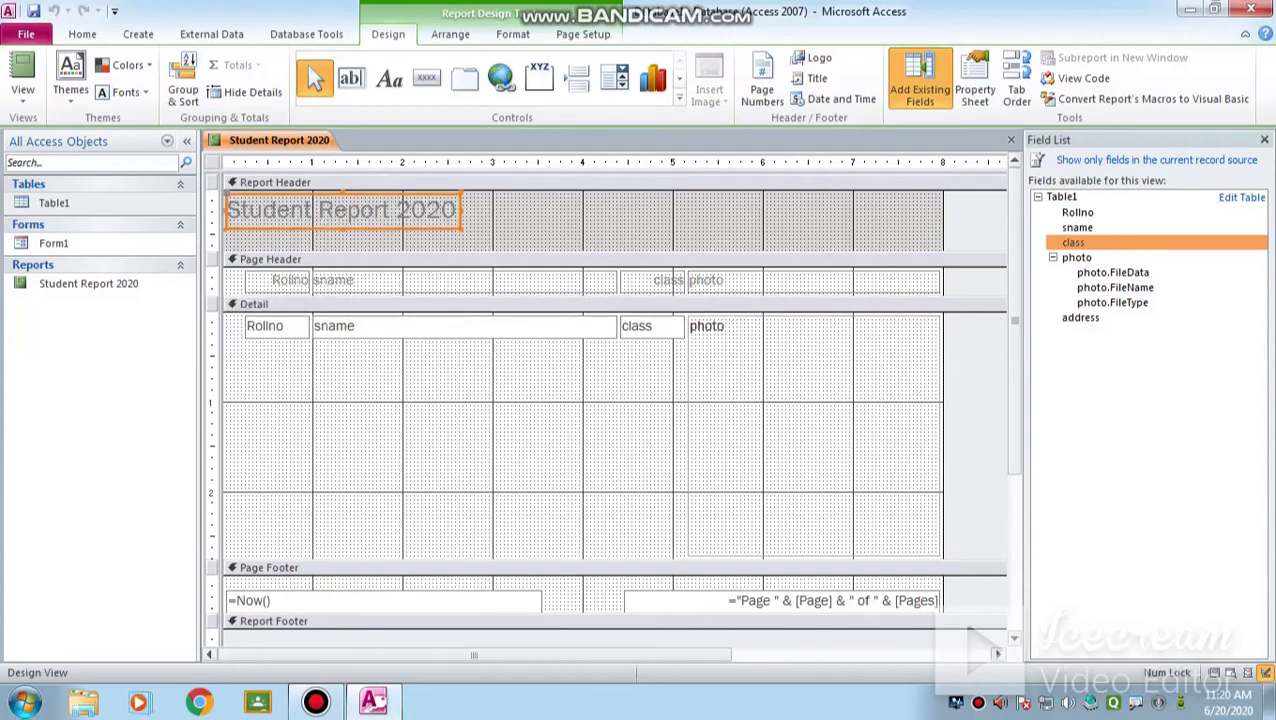
pyautogui.click(22, 78)
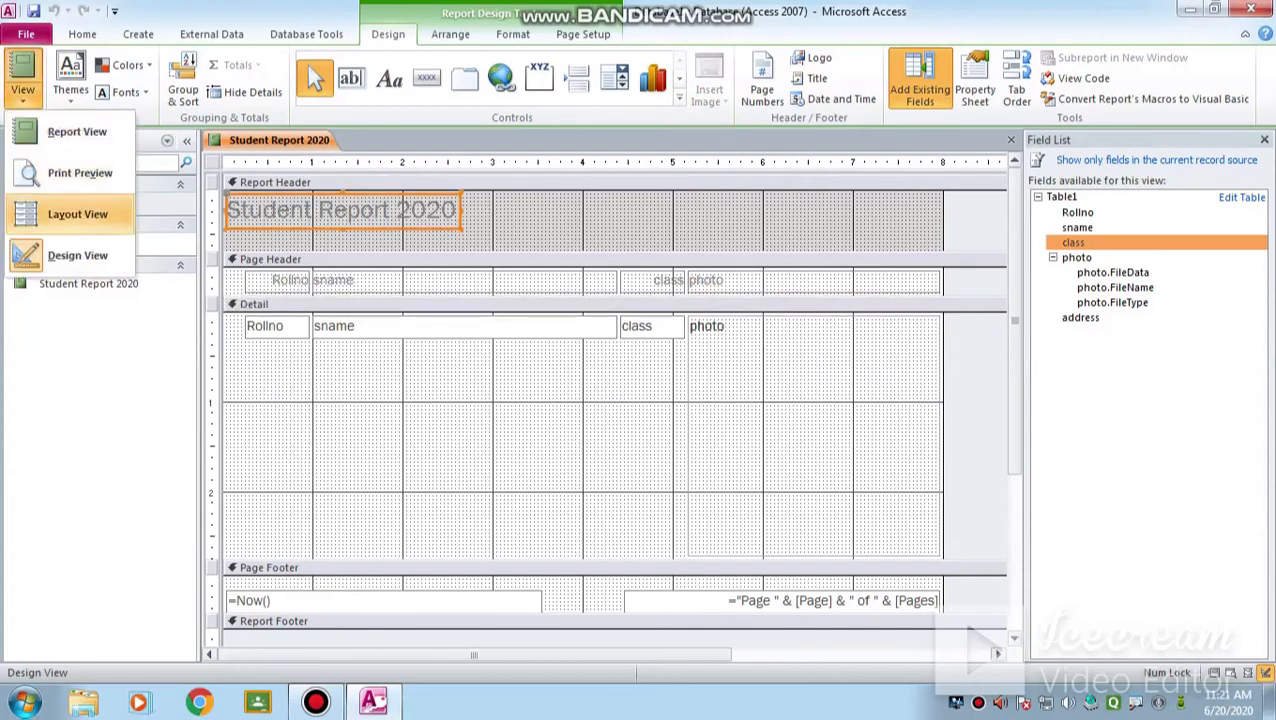
pyautogui.click(77, 255)
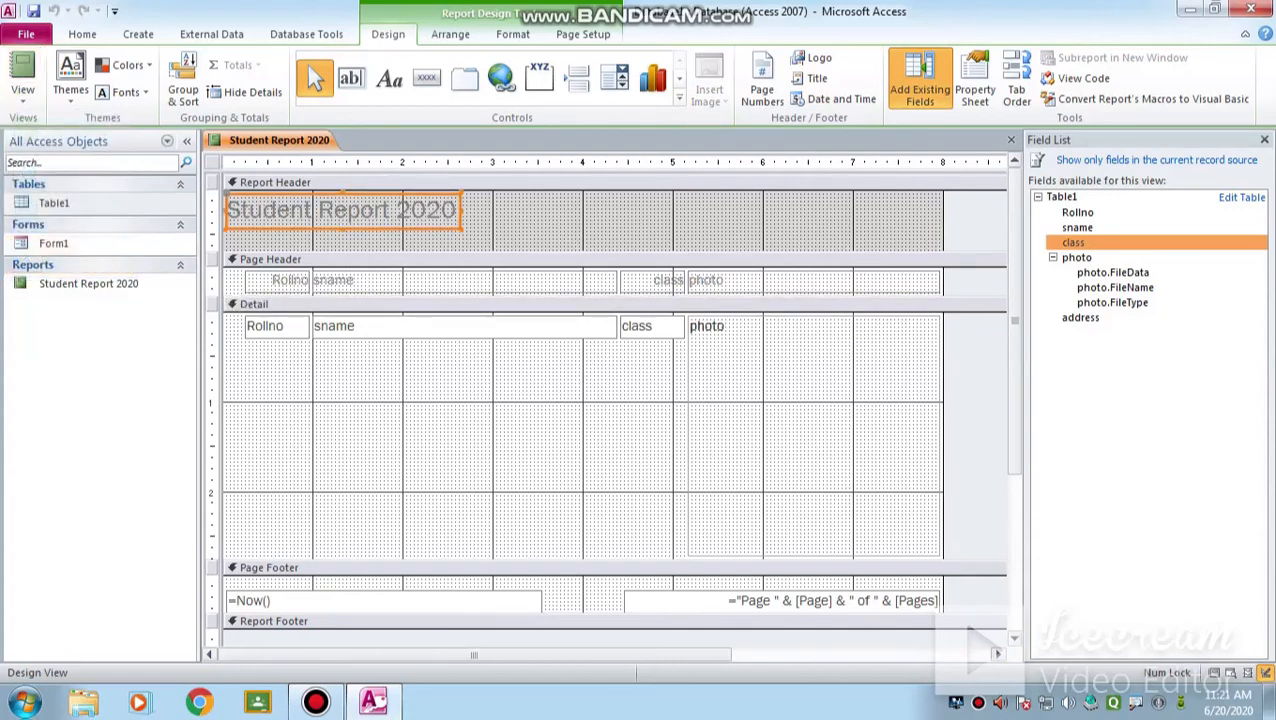
# - Format the "Student Report 2020" title with red text (#FF0000) on a #FFF200 background and move it to the middle of the report header
pyautogui.click(342, 211)
pyautogui.click(512, 34)
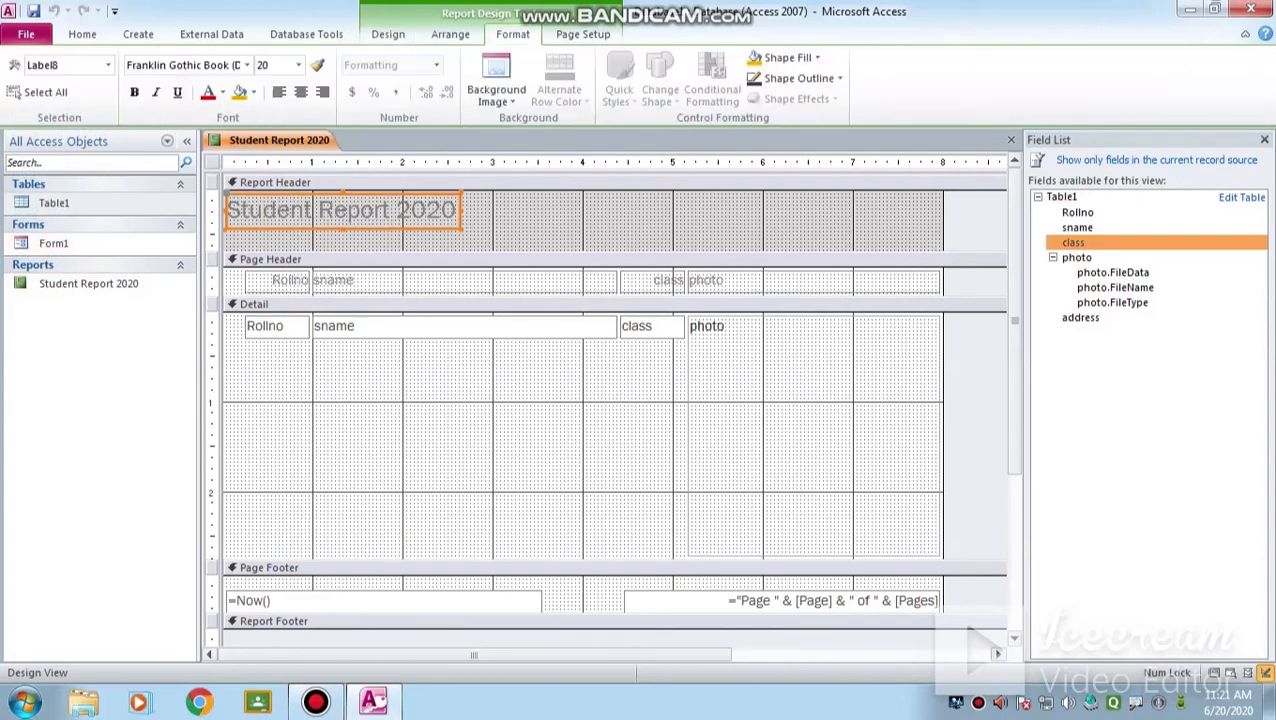
pyautogui.click(240, 92)
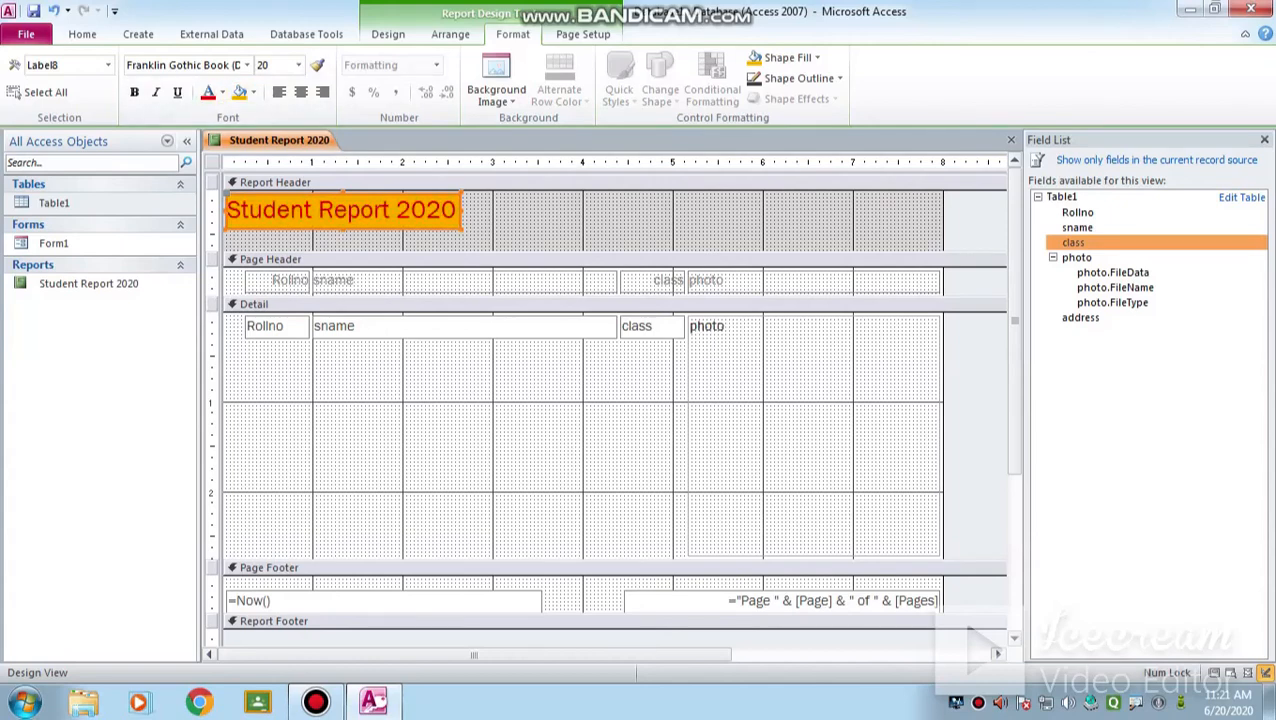
pyautogui.press('F4')
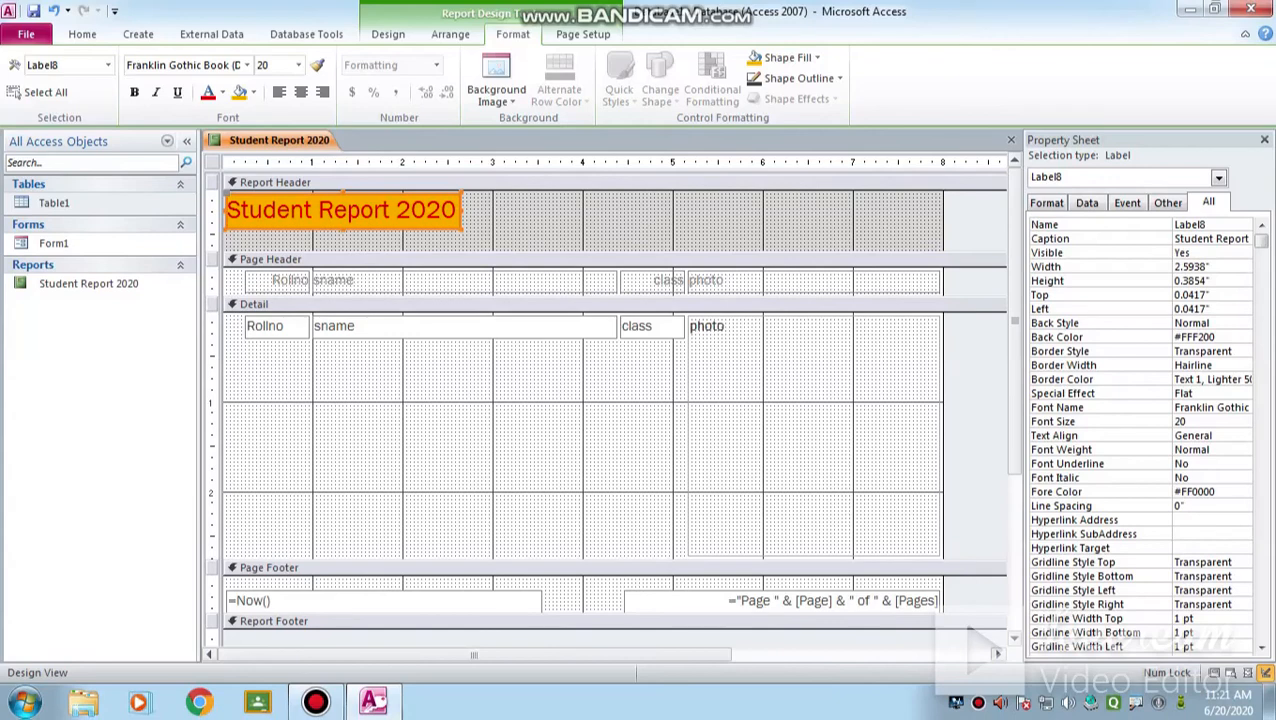
pyautogui.moveTo(340, 210); pyautogui.dragTo(536, 218)
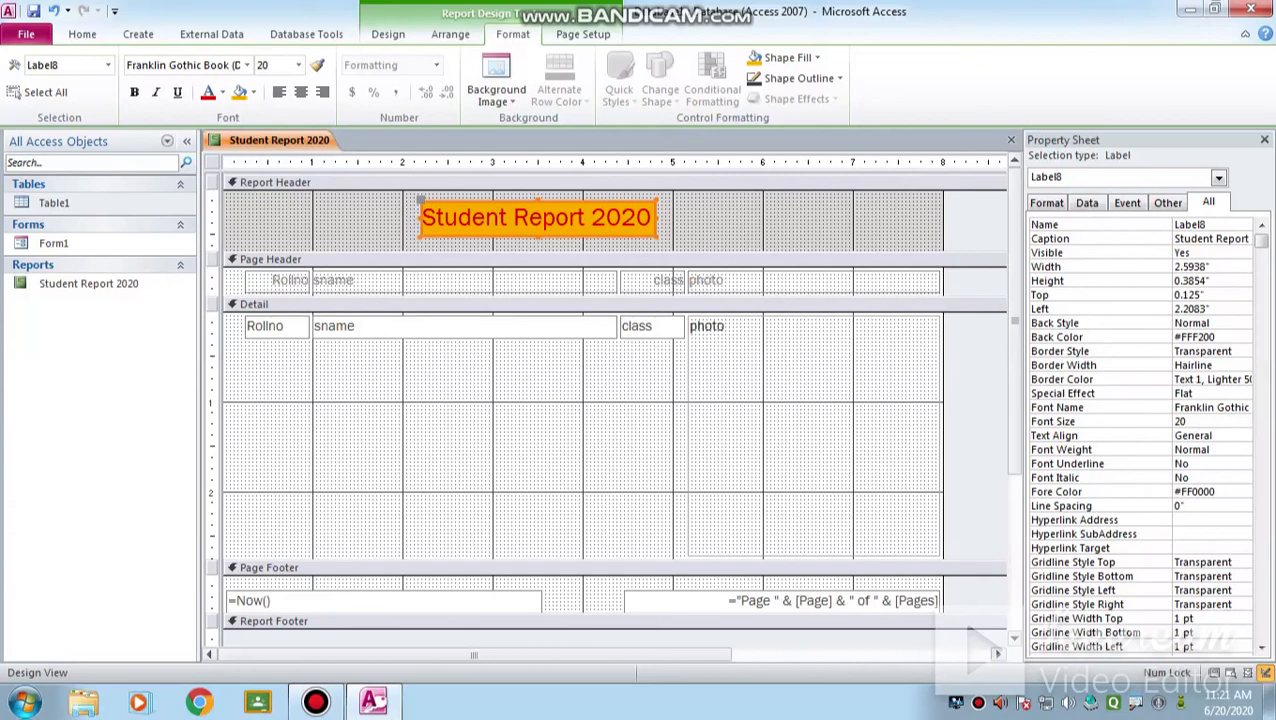
# - Shrink the photo control in the Detail section to about 1.58 by 1.38 inches and place its left edge at 6 inches
pyautogui.click(800, 420)
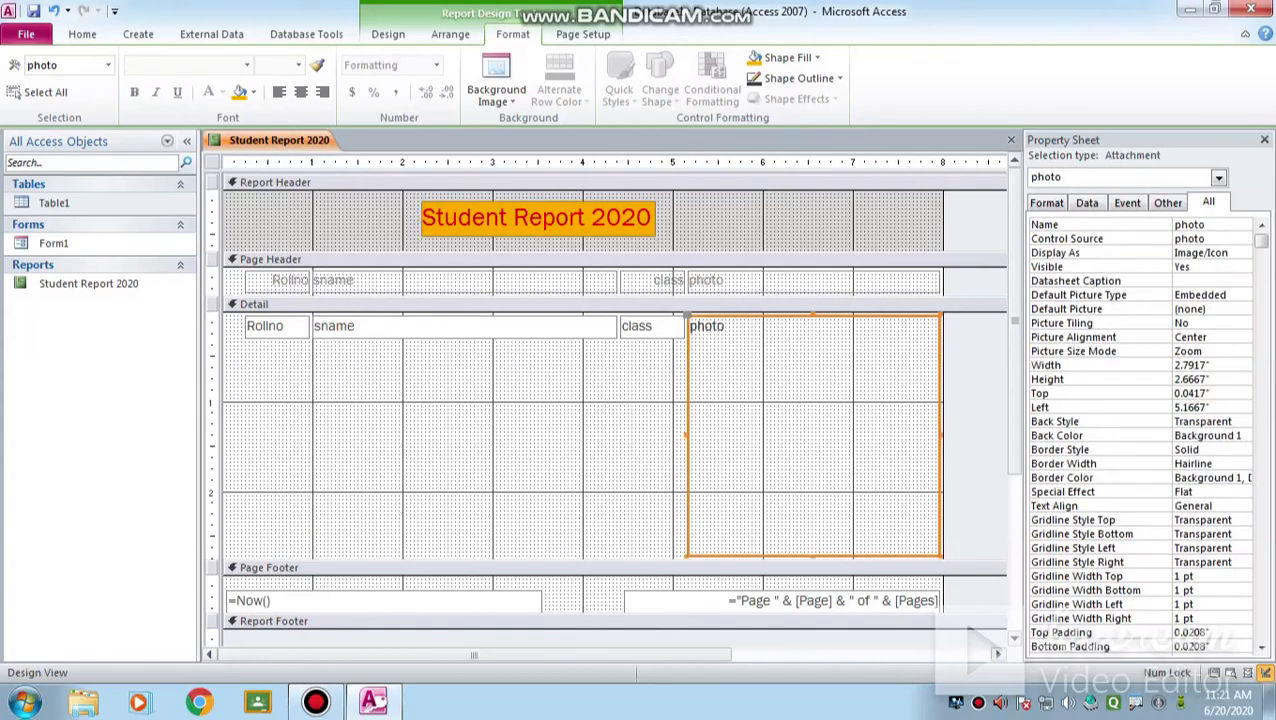
pyautogui.moveTo(940, 555); pyautogui.dragTo(871, 415)
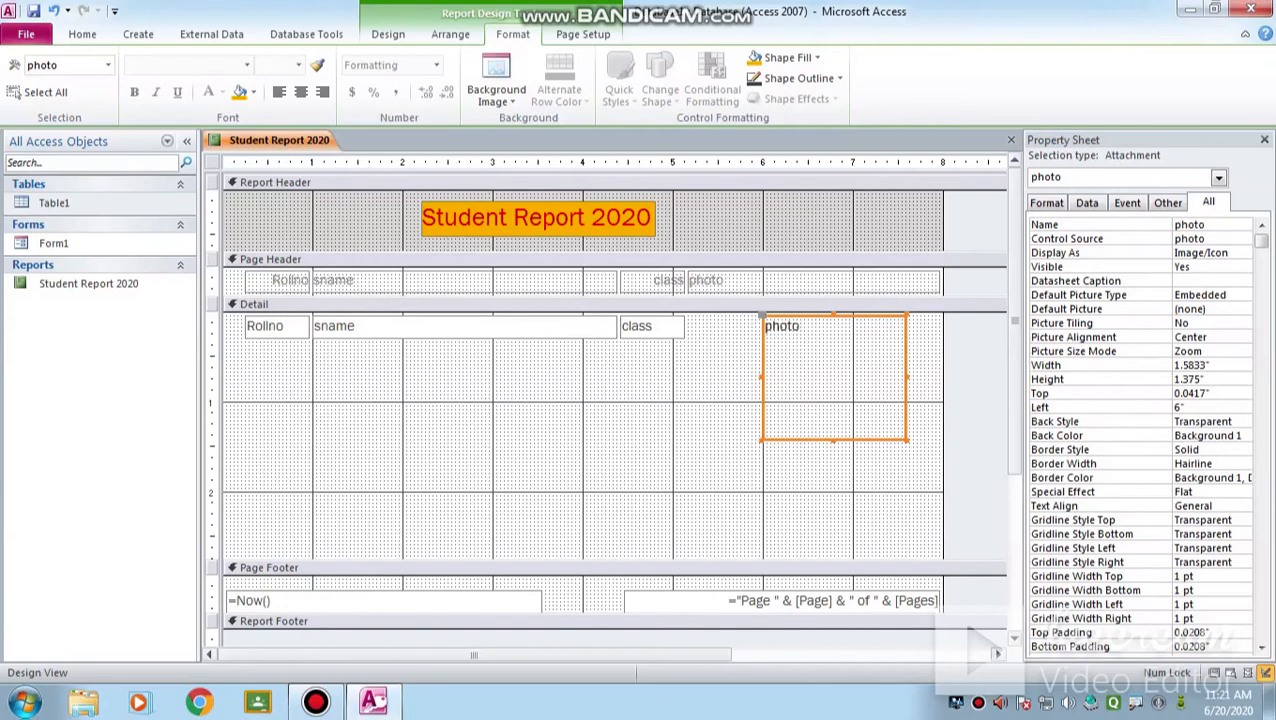
# - Move the Rollno label from the Page Header into the Detail section below the Rollno field, and place the Rollno text box directly under it
pyautogui.click(288, 281)
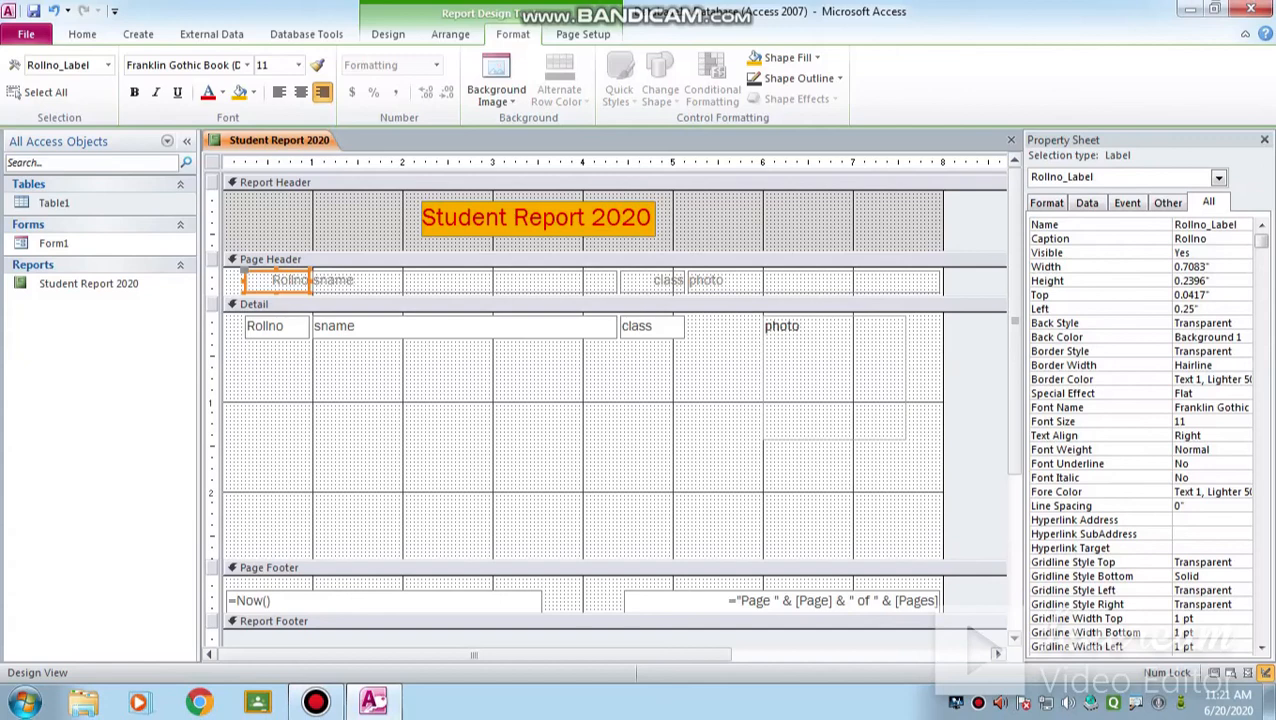
pyautogui.moveTo(312, 279); pyautogui.dragTo(290, 393)
pyautogui.click(275, 326)
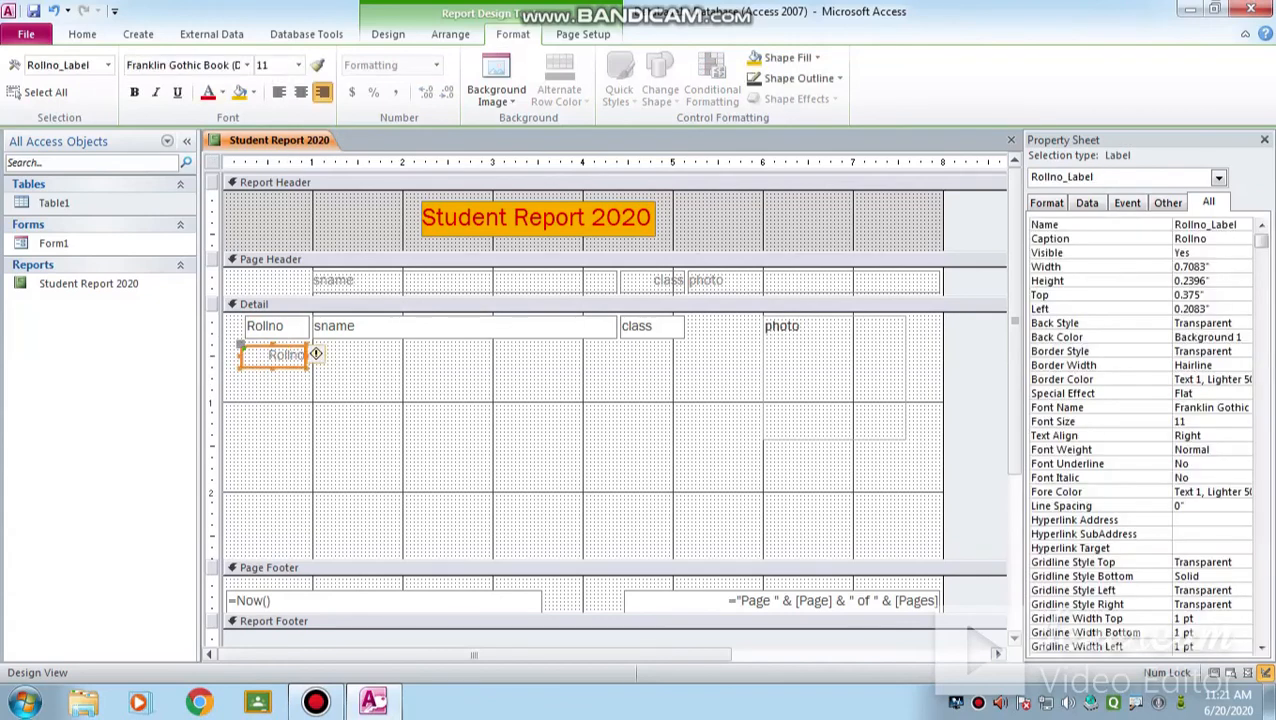
pyautogui.moveTo(278, 326); pyautogui.dragTo(281, 383)
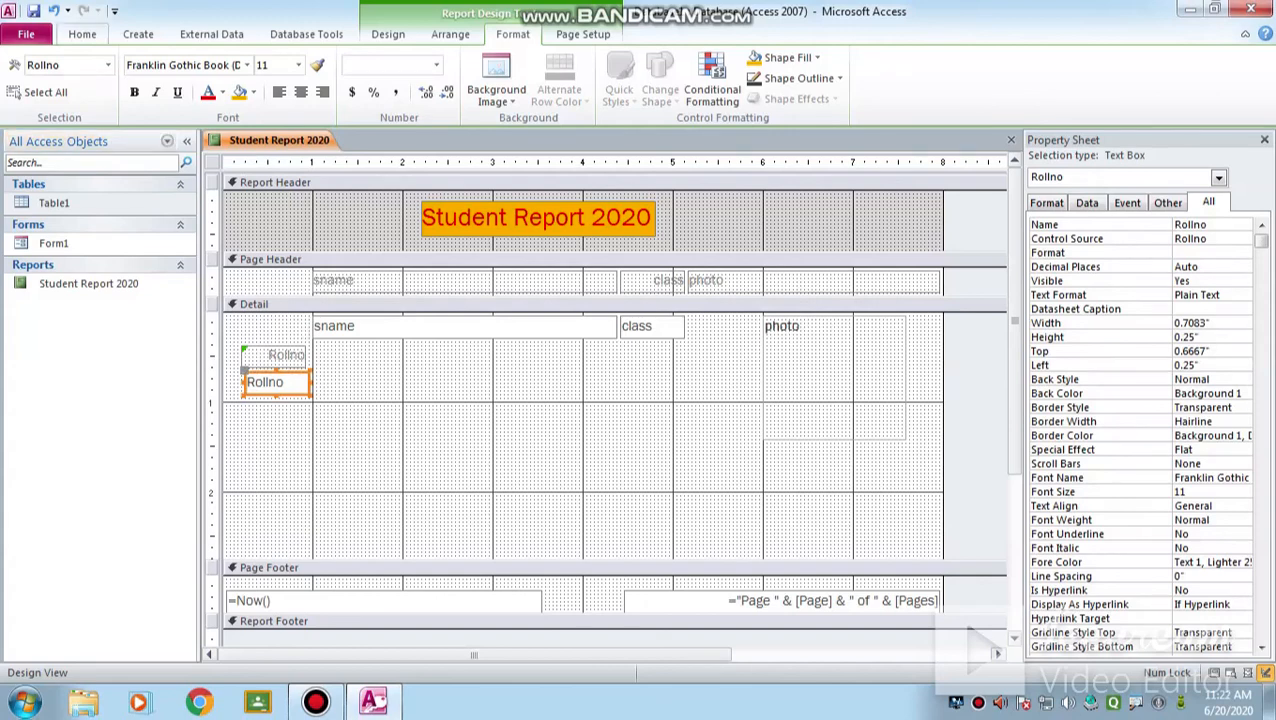
# - Display the report in Report View and look through all the student records with the changed layout
pyautogui.click(82, 34)
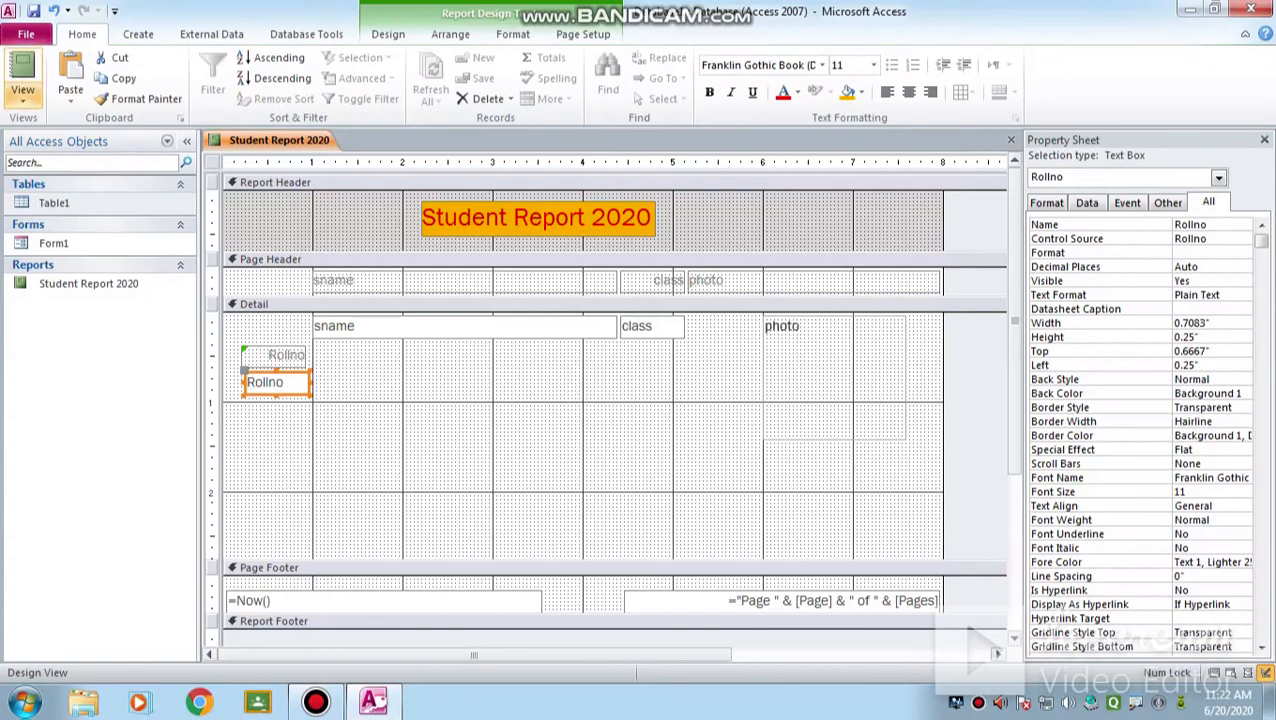
pyautogui.click(22, 75)
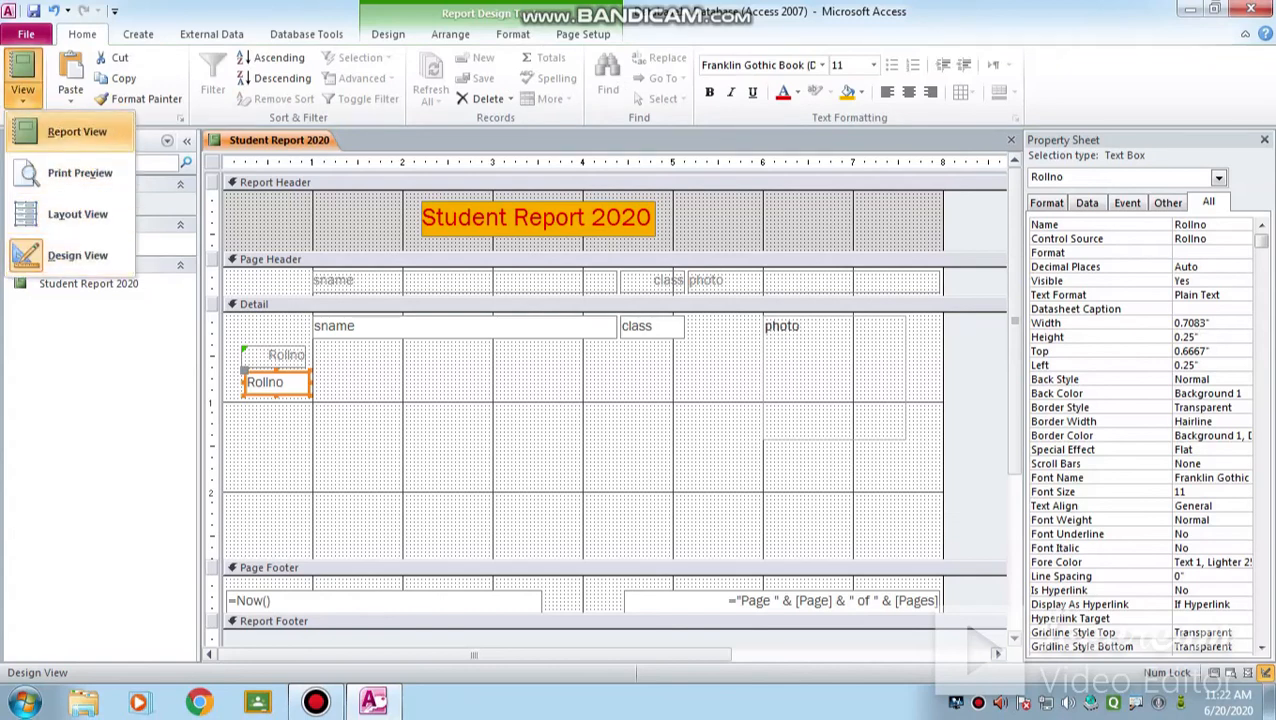
pyautogui.click(77, 131)
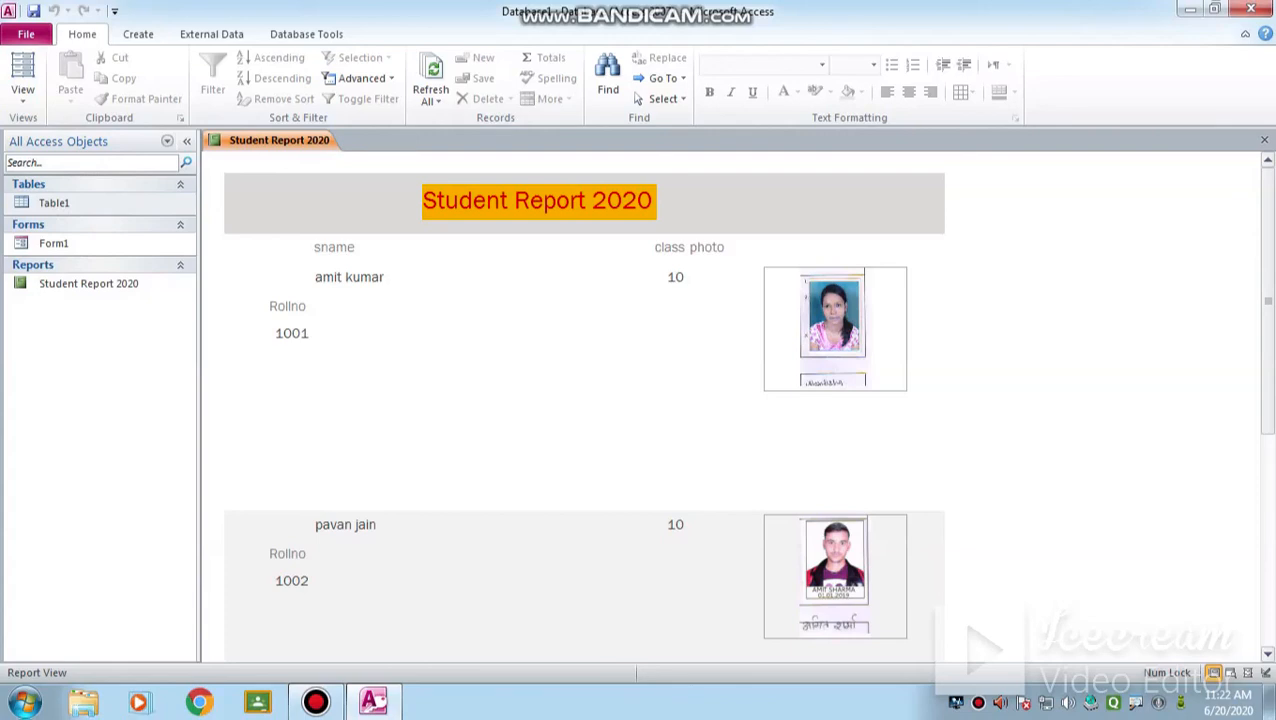
pyautogui.scroll(-5, 584, 400)
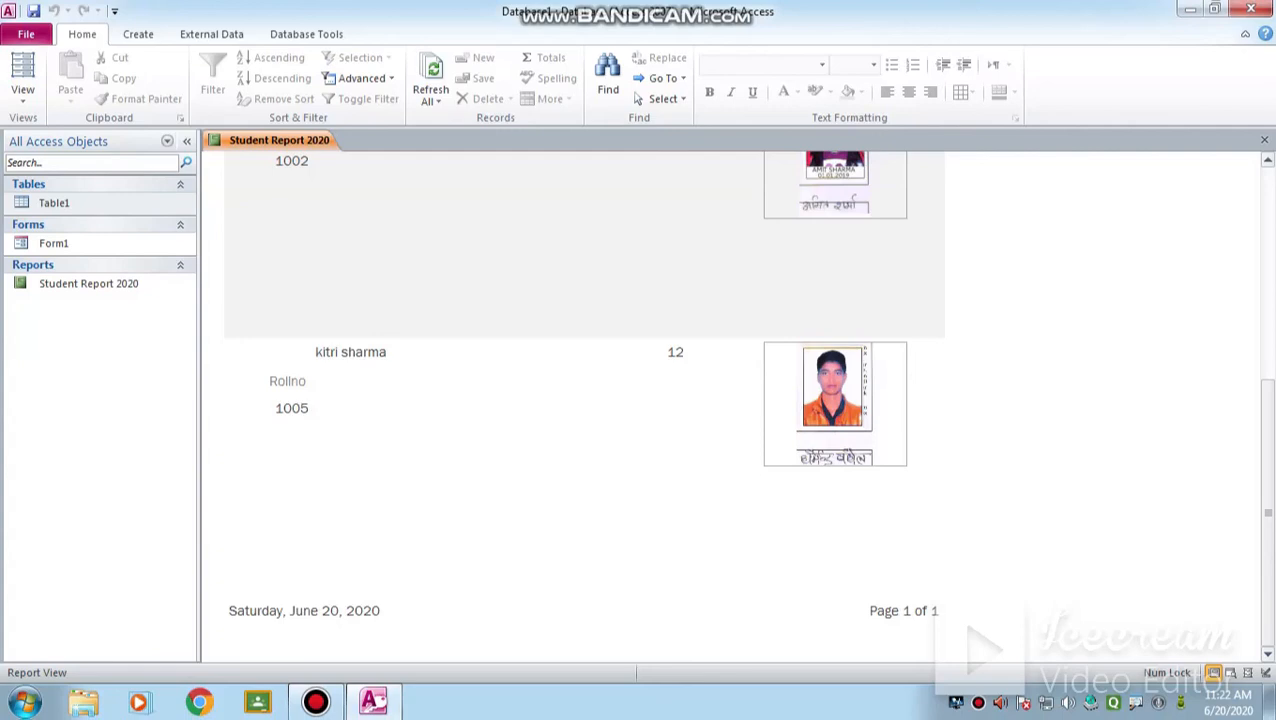
pyautogui.scroll(6, 735, 405)
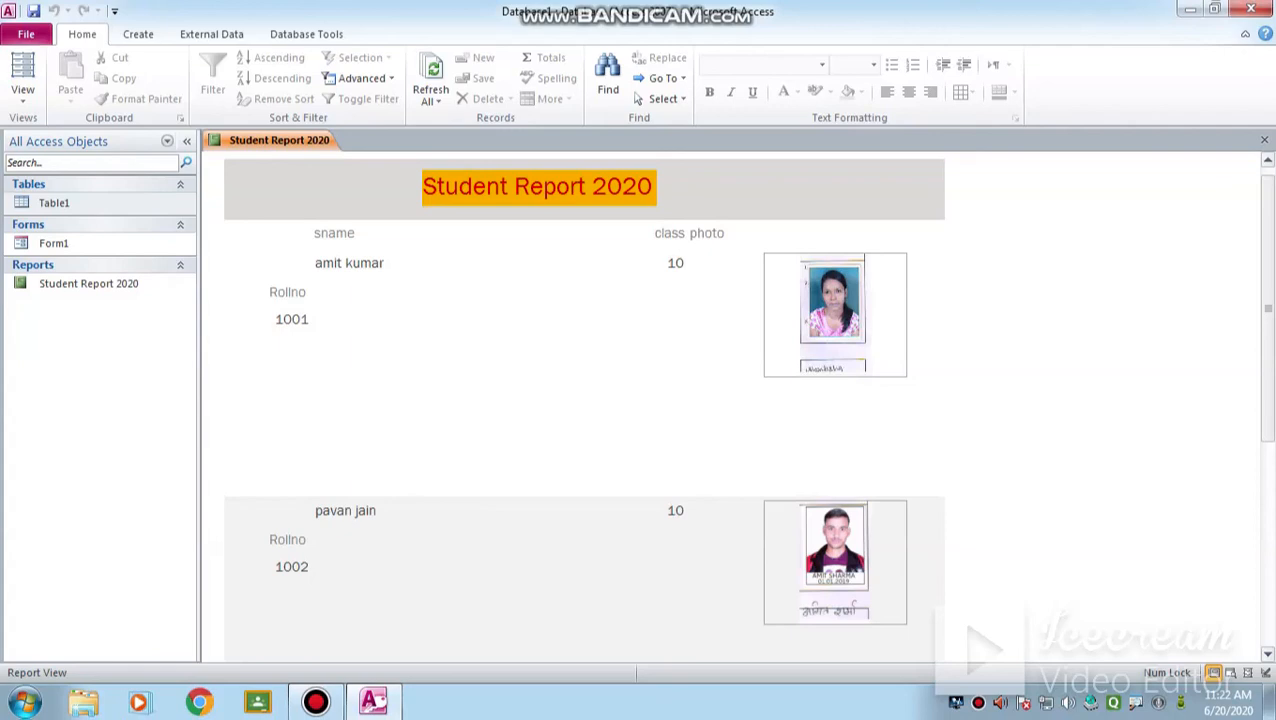
pyautogui.moveTo(315, 702)
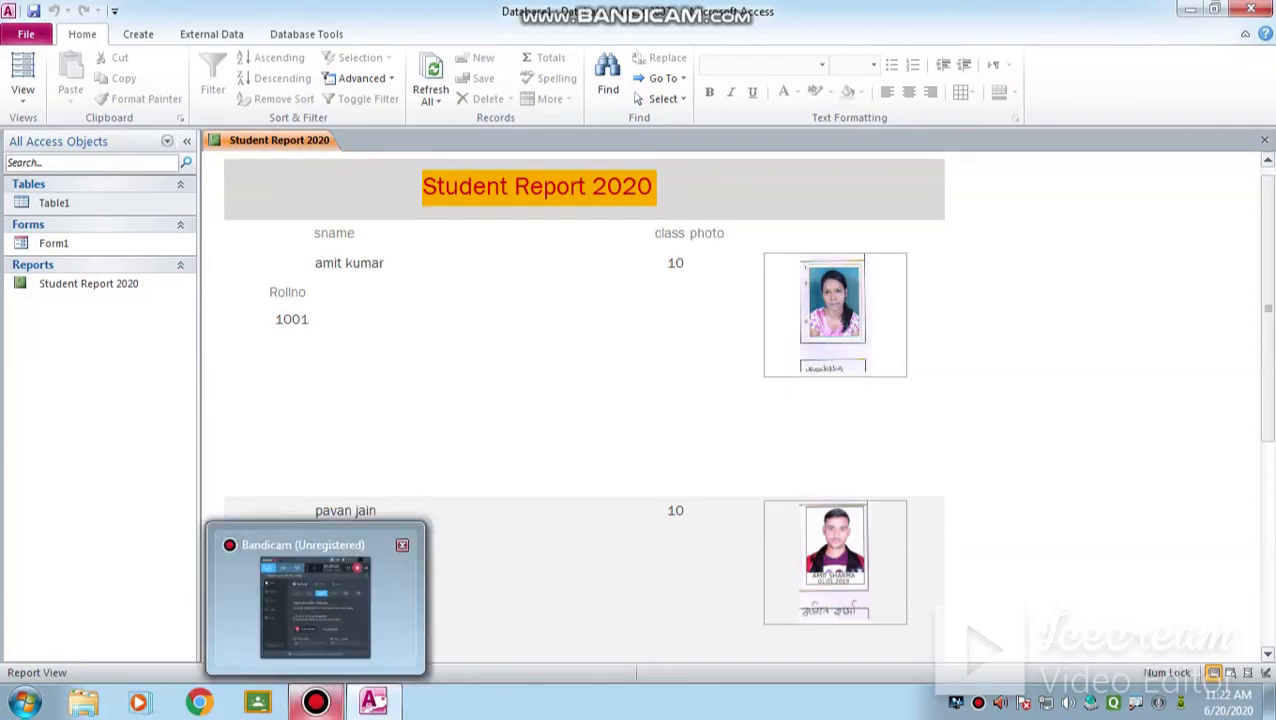